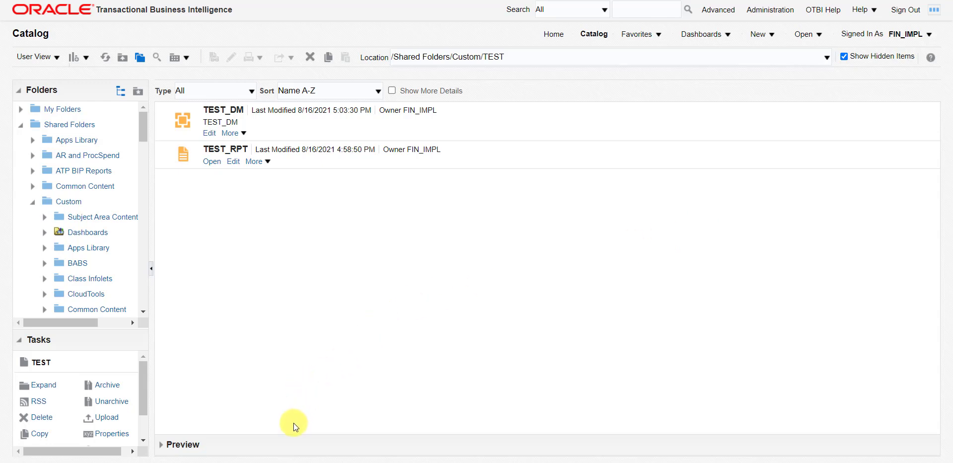
Switch to the text editor and write the heading "Securing the ESS JOB" followed by a blank line.
left_click(304, 449)
type("S")
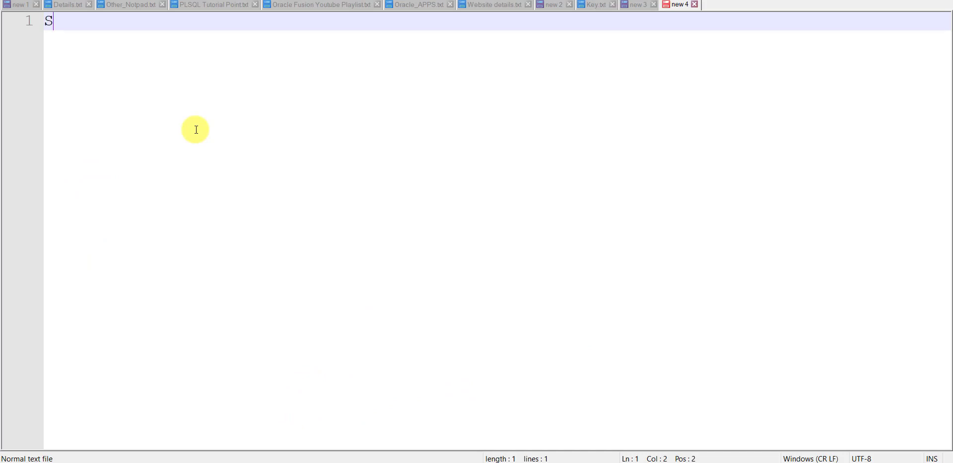
type("ecuring ")
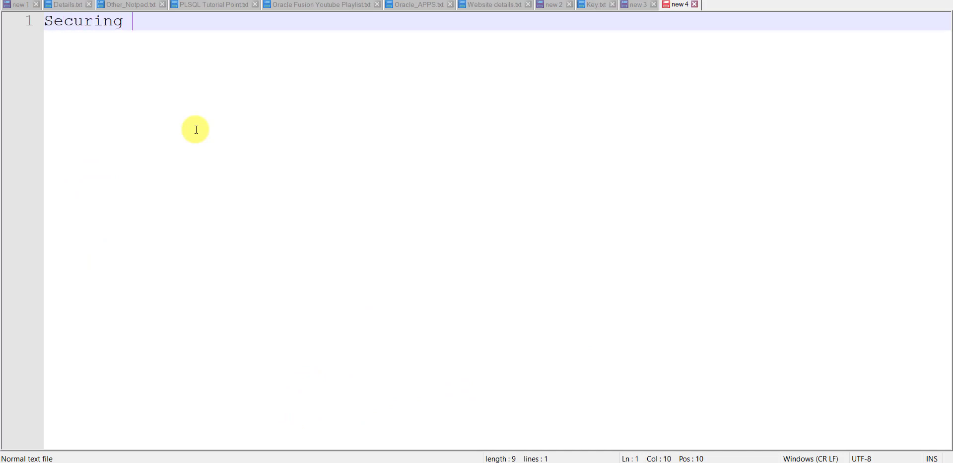
type("the ESS JOB")
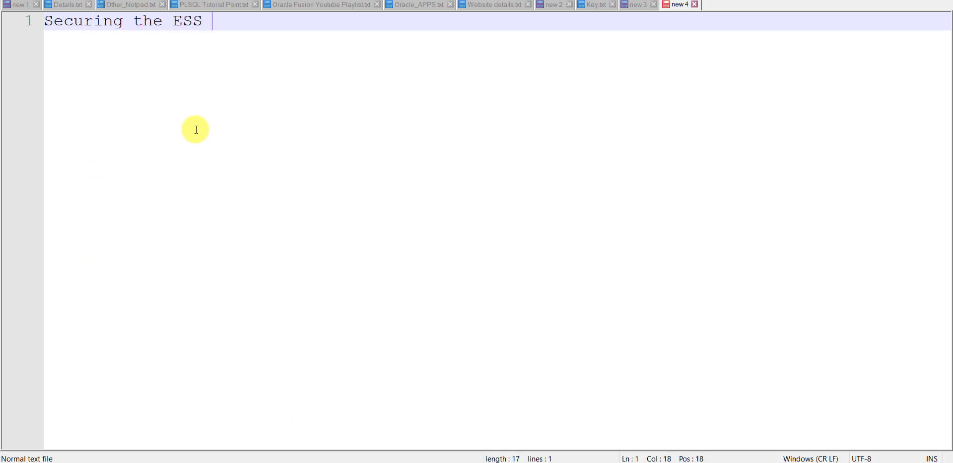
key("Return")
key("Return")
Add the first list item "1. Create the Data Model." below the heading, followed by a blank line.
type("1. ")
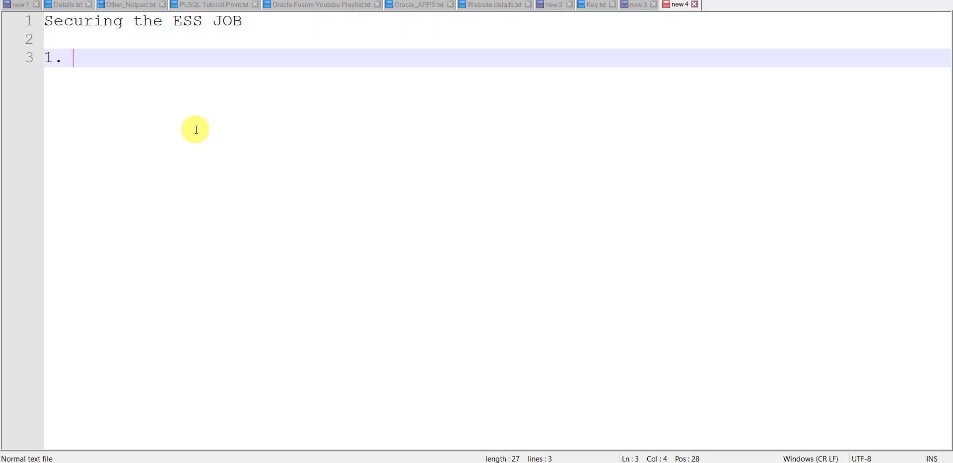
type("Create ")
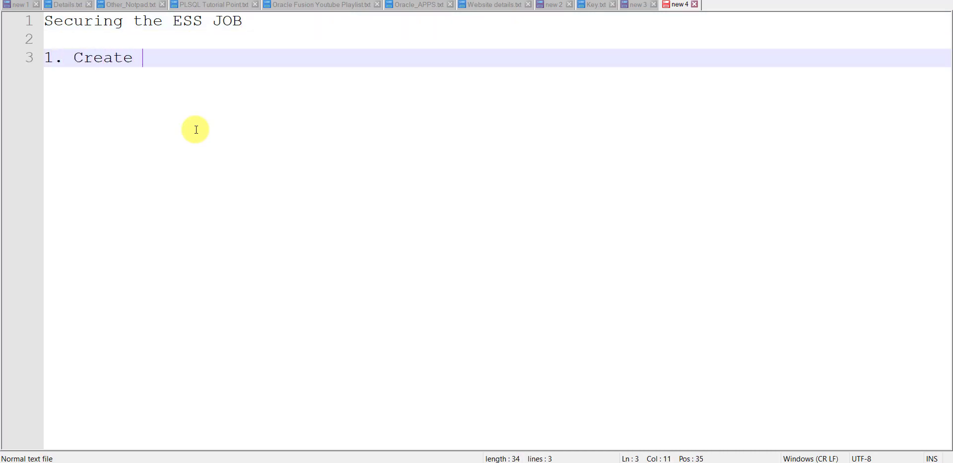
type("the Data")
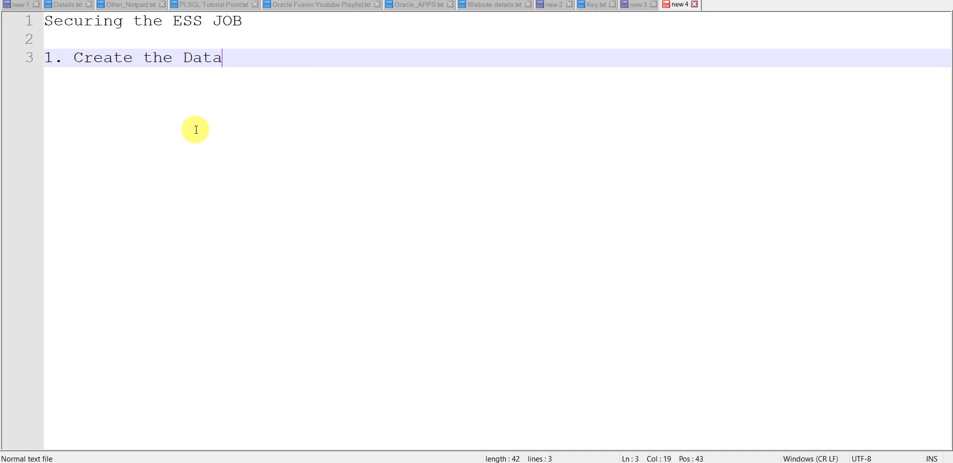
type(" Model.")
key("Return")
key("Return")
Add the second list item "2. create Report." followed by a blank line.
type("2. ")
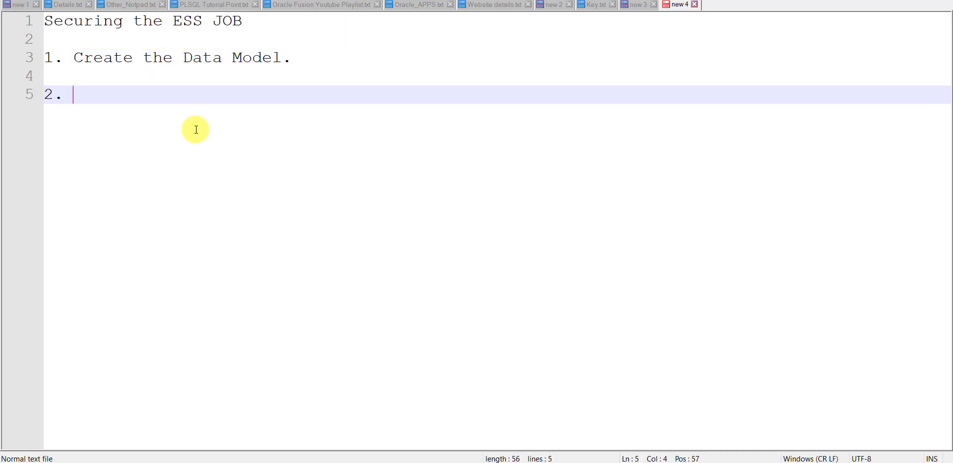
type("create R")
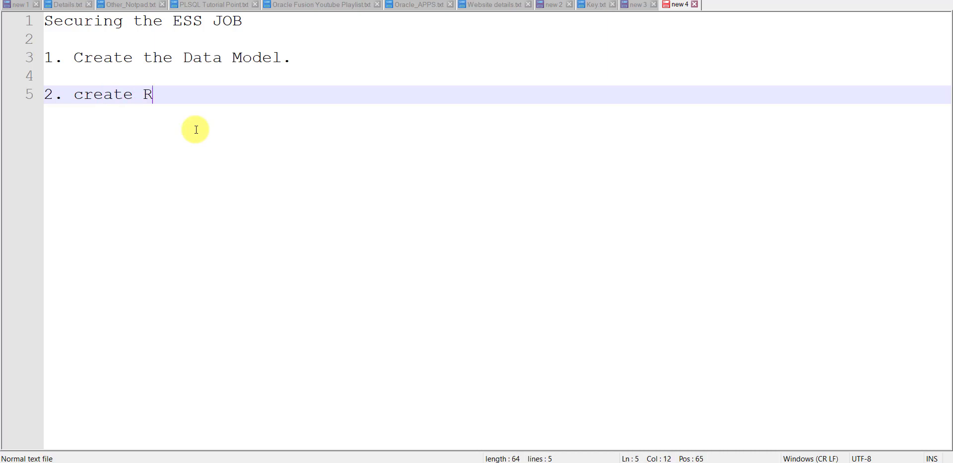
type("eport.")
key("Return")
key("Return")
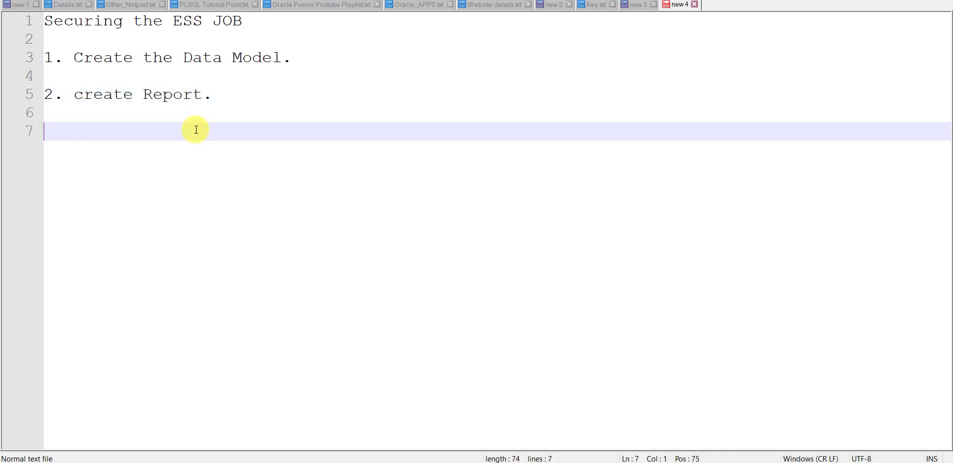
Switch to Oracle Transactional Business Intelligence and create a new data model.
key("alt+Tab")
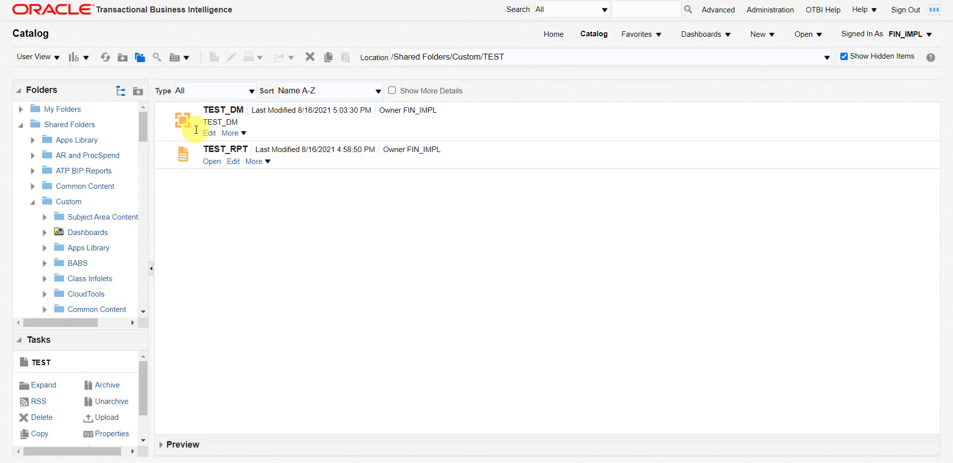
left_click(769, 36)
left_click(767, 34)
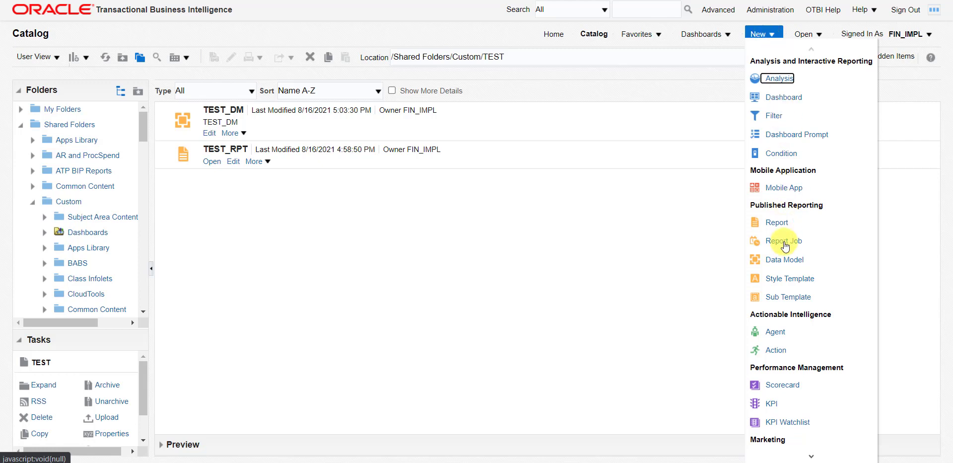
left_click(785, 262)
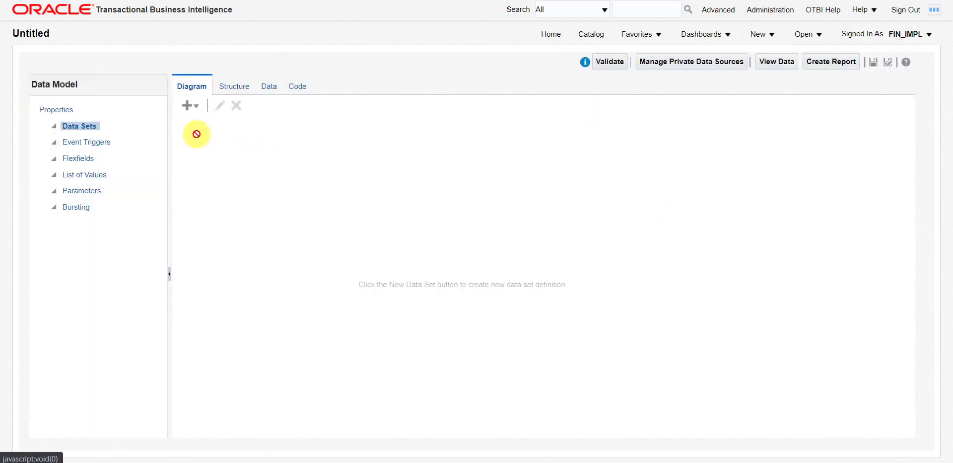
Start a SQL Query data set named SECURE_DM with FUSIONDB as its data source.
left_click(187, 110)
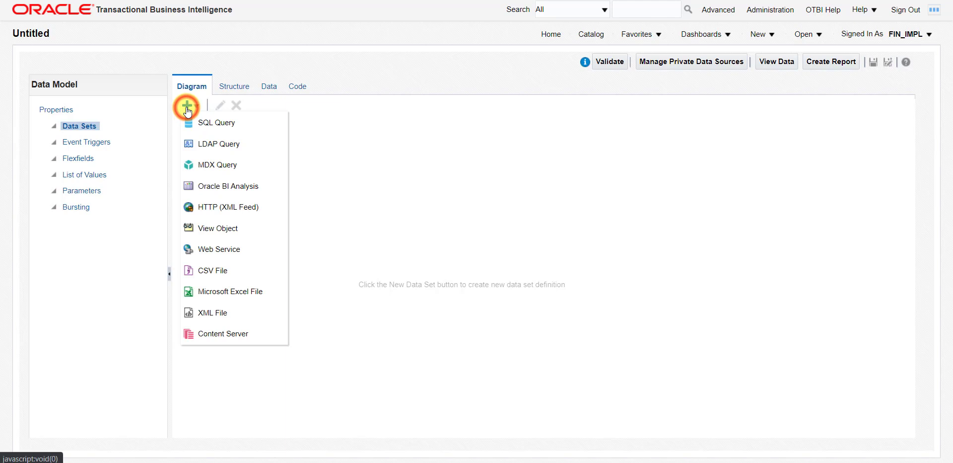
left_click(209, 126)
left_click(430, 152)
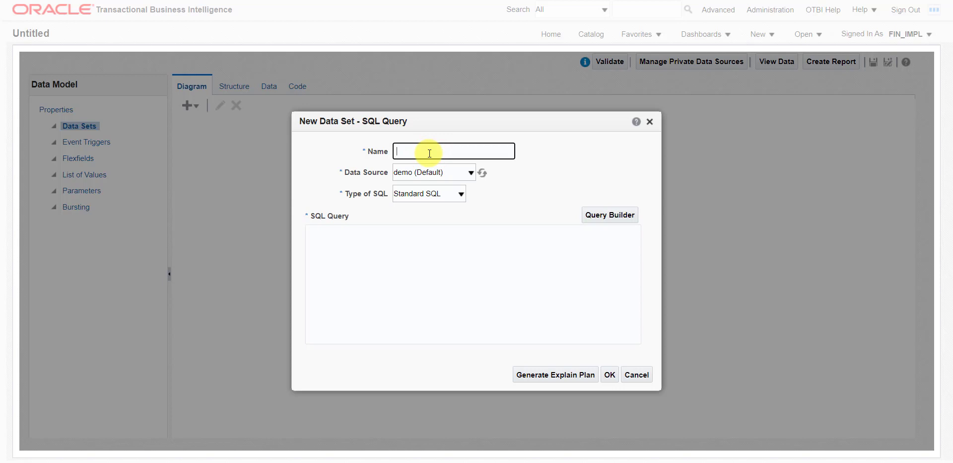
type("SECURE_DM")
left_click(436, 170)
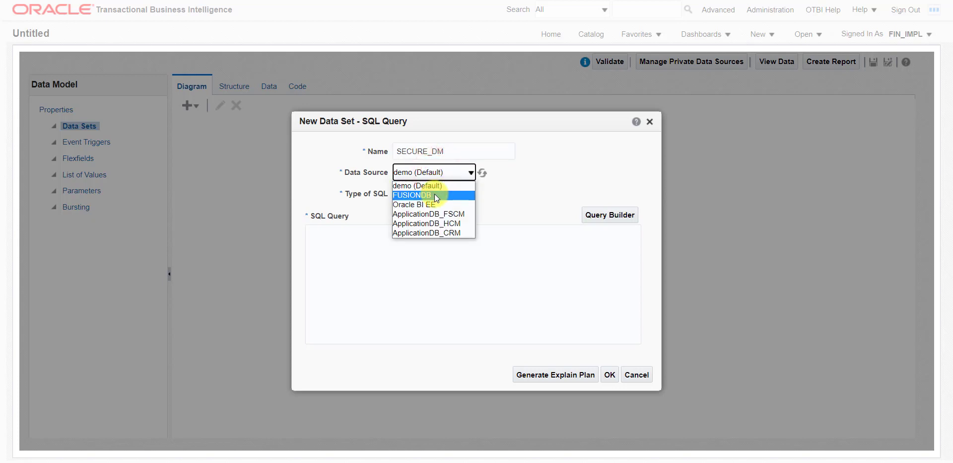
left_click(434, 194)
Enter the SQL query "select po_header_id, segment1, terms_id from po_headers_all".
left_click(420, 237)
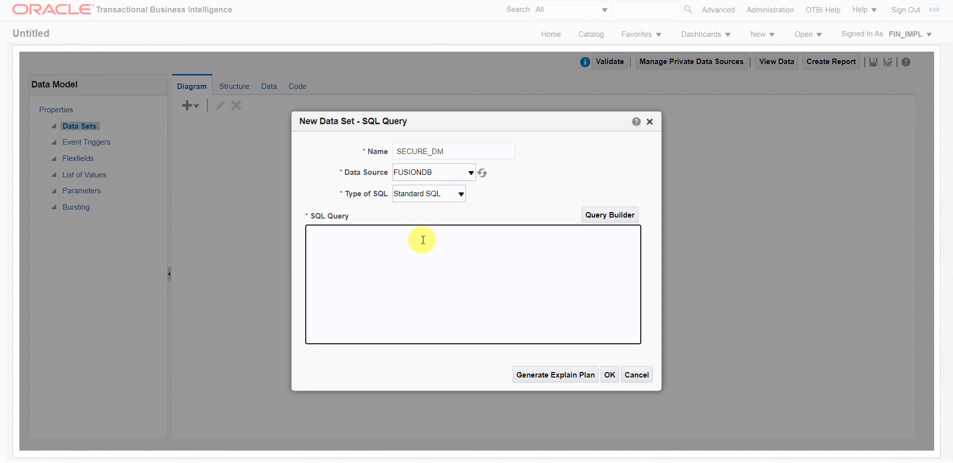
type("select po_header_id, se")
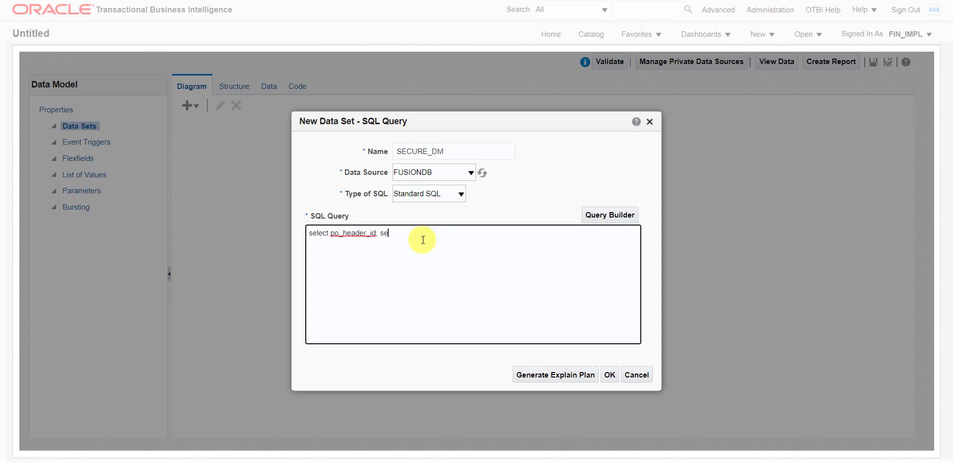
type("gment")
type("1")
type(".")
type(" terms_id")
type(" from p")
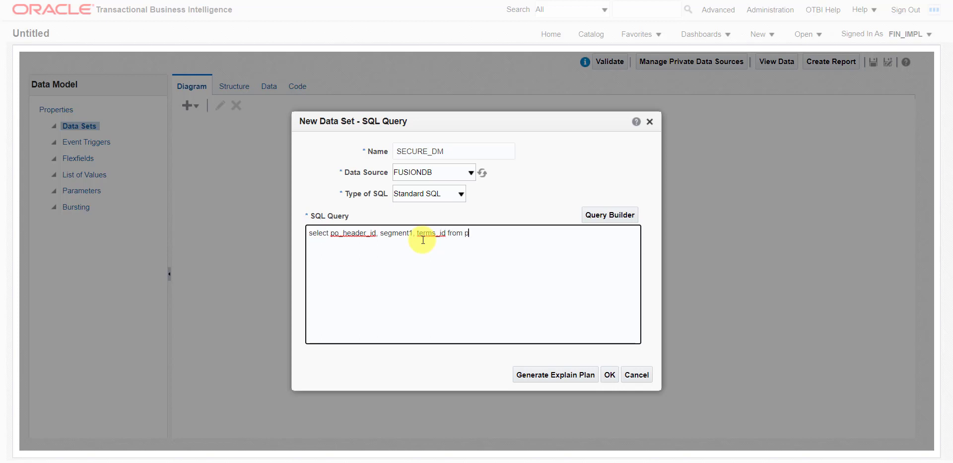
type("o_headers_all")
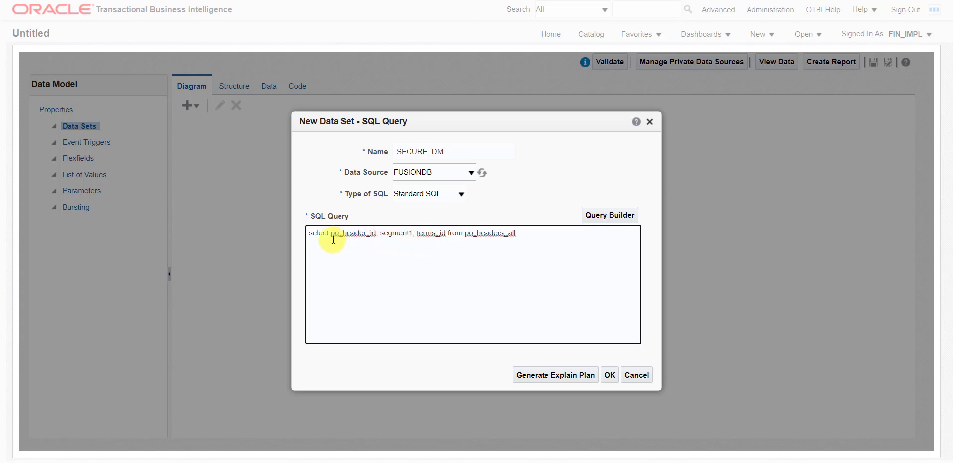
Append the condition "where rownum<20" to the SQL query and accept the data set.
left_click_drag(330, 233, 431, 239)
left_click(427, 234)
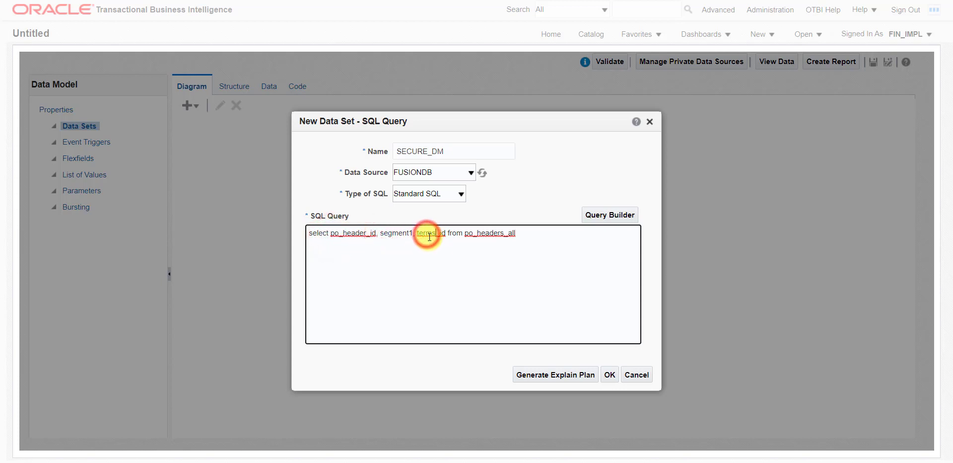
double_click(480, 233)
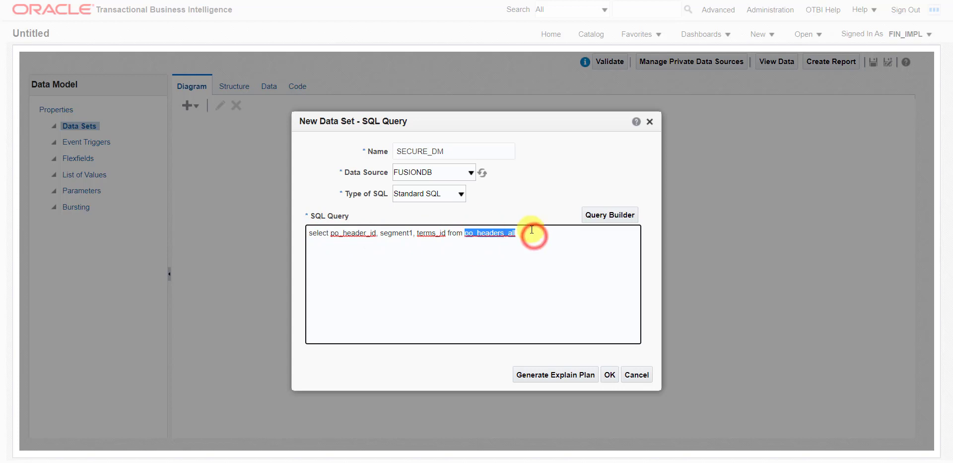
left_click(534, 236)
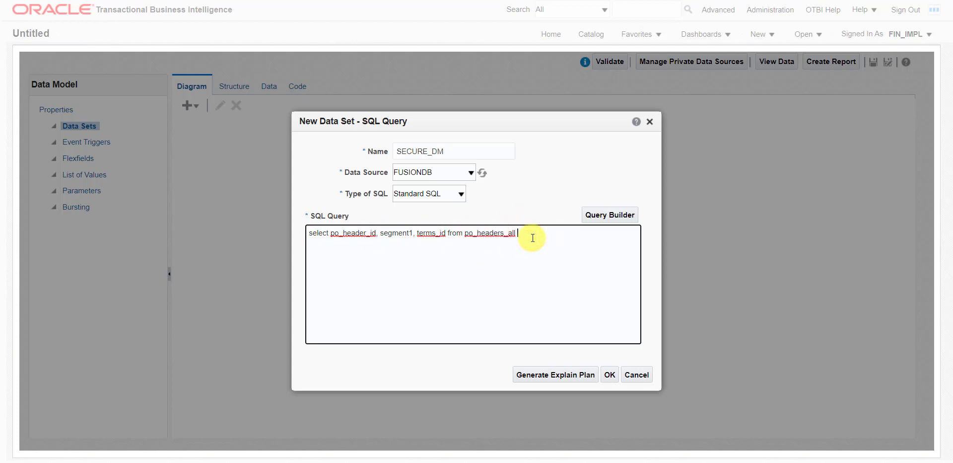
type("where rownum<20")
left_click(610, 374)
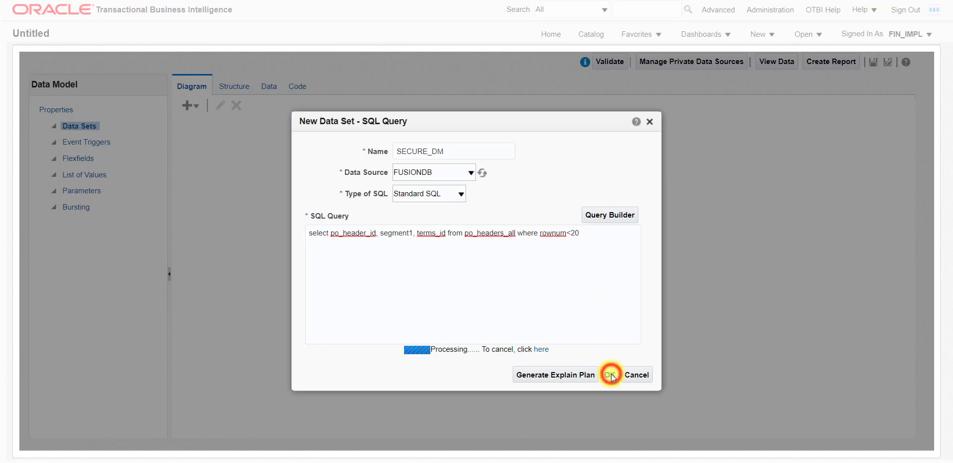
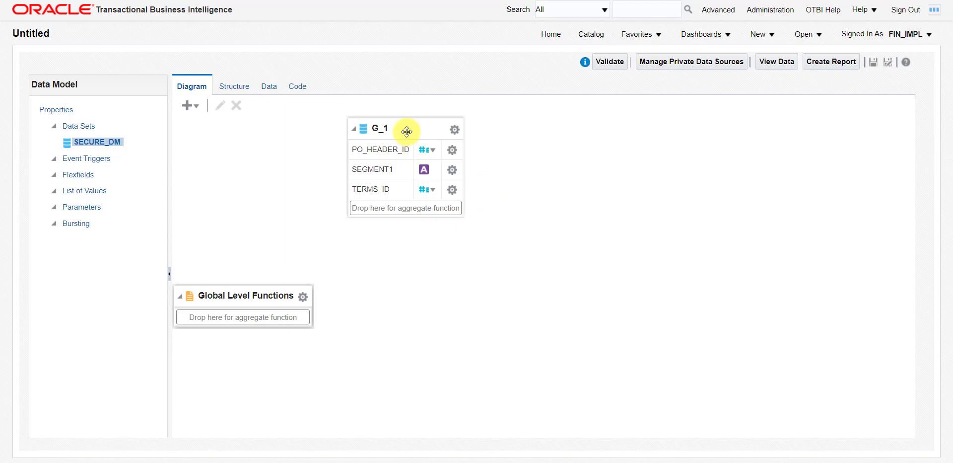
Save the data model in /Shared Folders/Custom/TESTING with SECURE_DM as both its name and description.
left_click(874, 65)
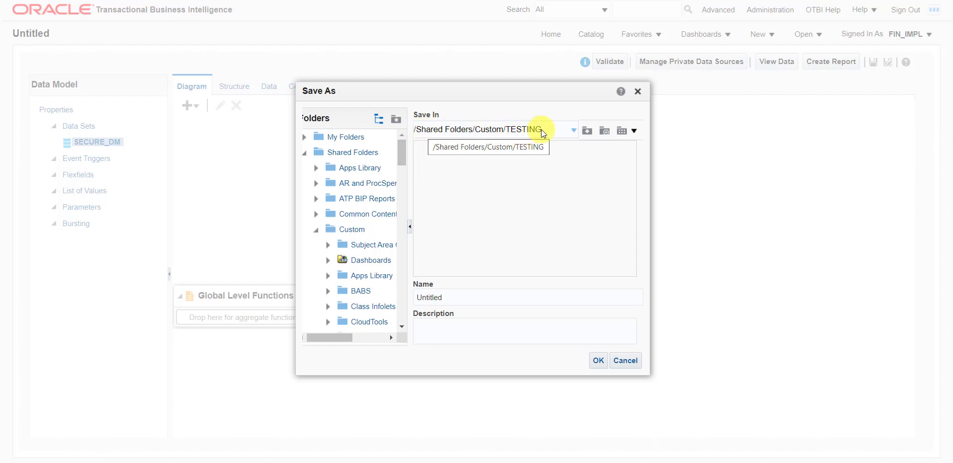
double_click(451, 299)
type("SE")
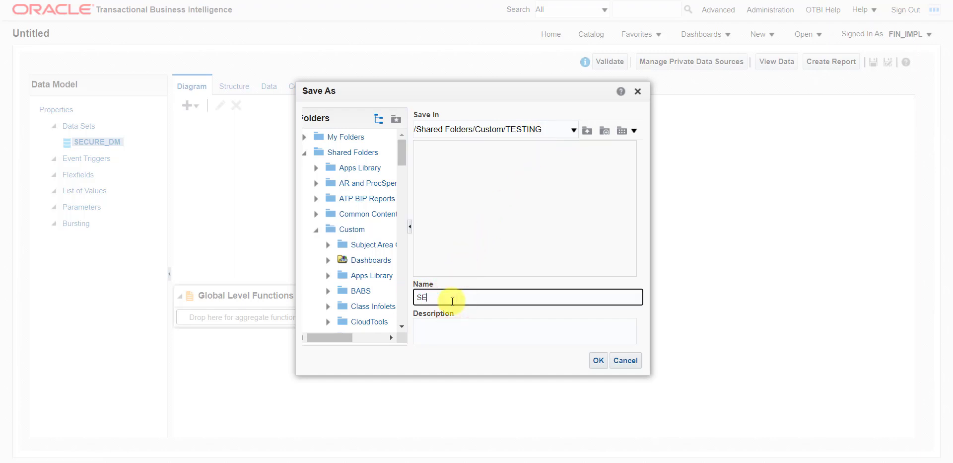
type("CURE_DM")
left_click_drag(473, 297, 417, 293)
key("ctrl+c")
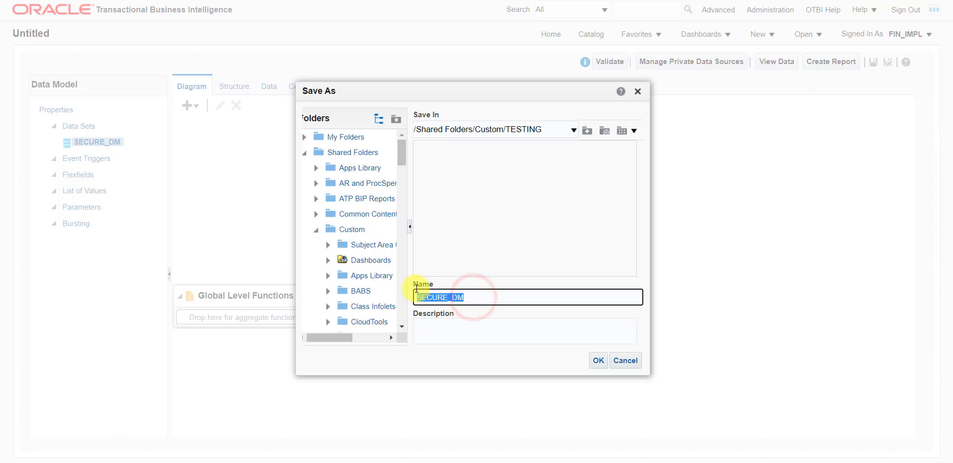
left_click(449, 326)
key("ctrl+v")
left_click(596, 360)
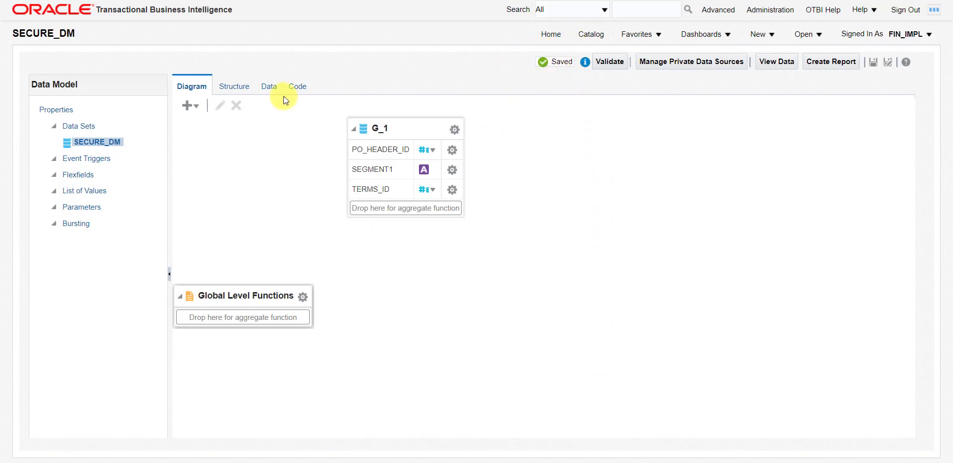
Retrieve 5 rows of output from the data model and store them as its sample data.
left_click(268, 89)
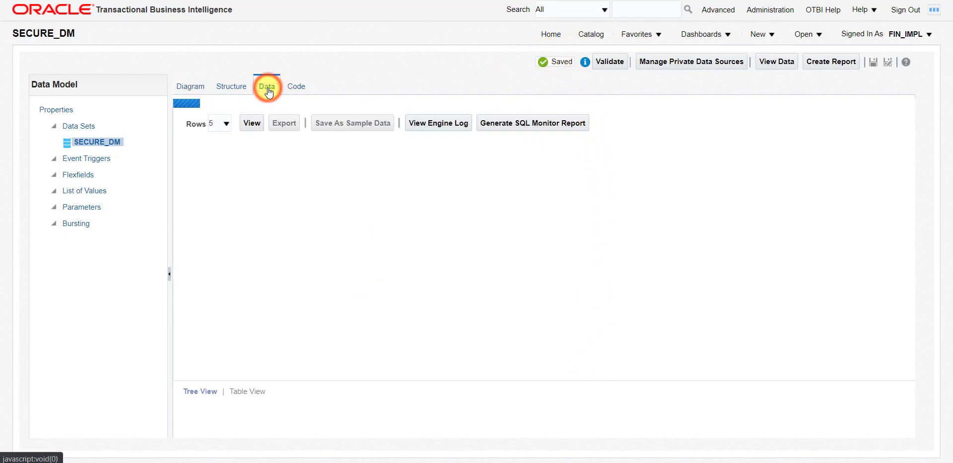
left_click(252, 114)
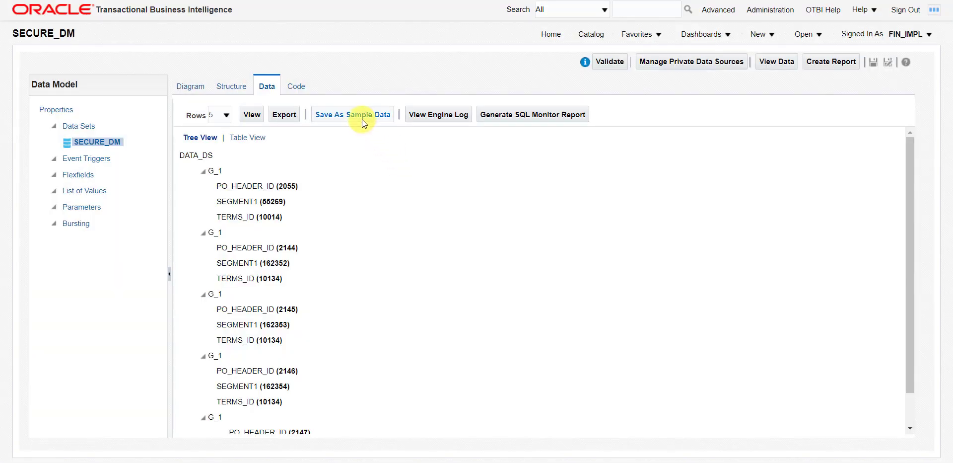
left_click(362, 119)
left_click(555, 275)
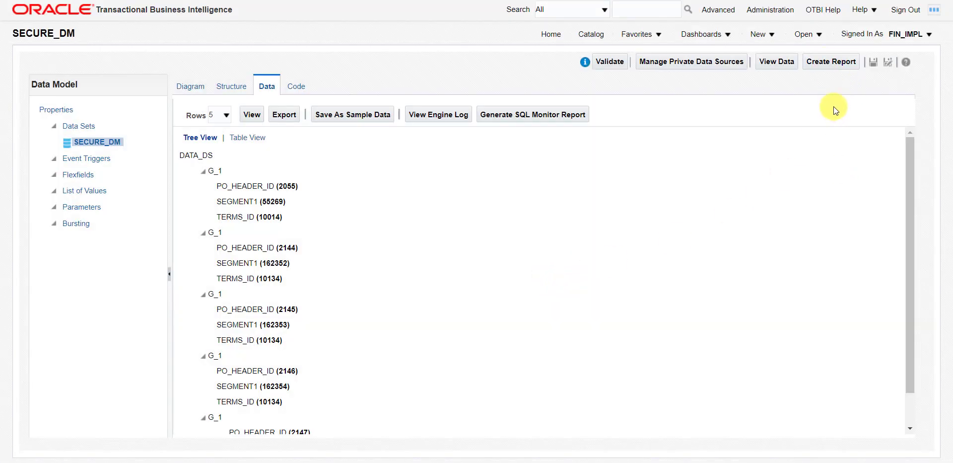
Start a new report from the SECURE_DM data model and cancel the guided creation wizard to reach the report editor.
left_click(822, 64)
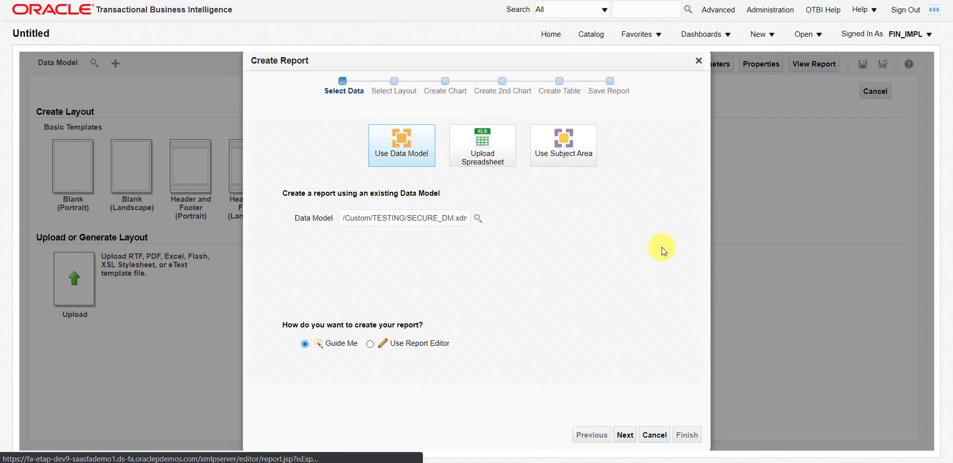
left_click(655, 435)
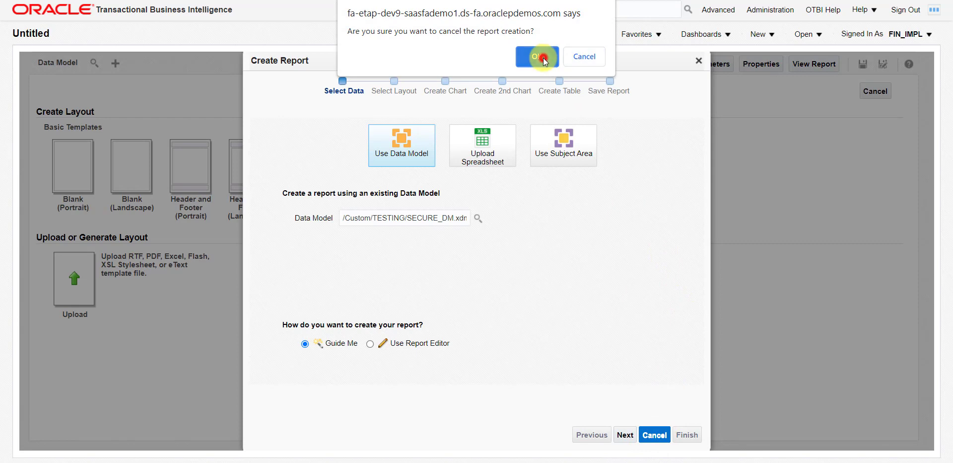
left_click(541, 56)
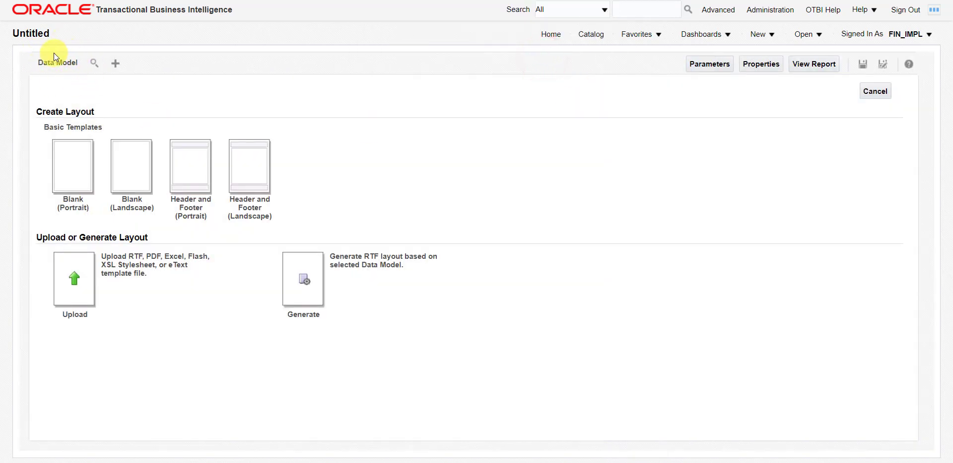
Assign the SECURE_DM data model from /Shared Folders/Custom/TESTING to the untitled report.
left_click(95, 63)
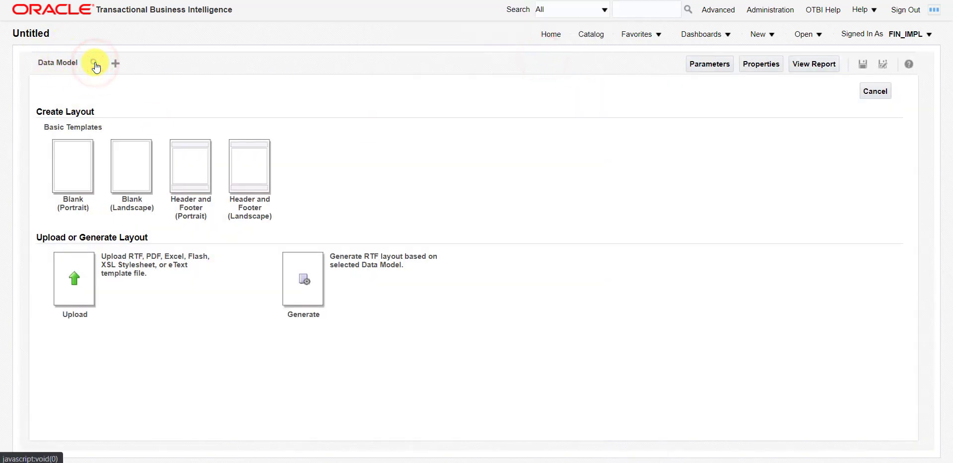
left_click(460, 150)
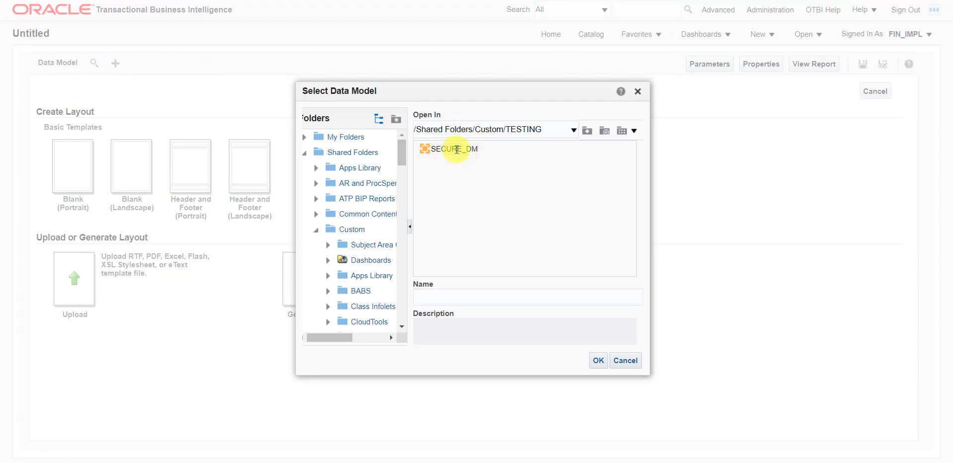
double_click(457, 149)
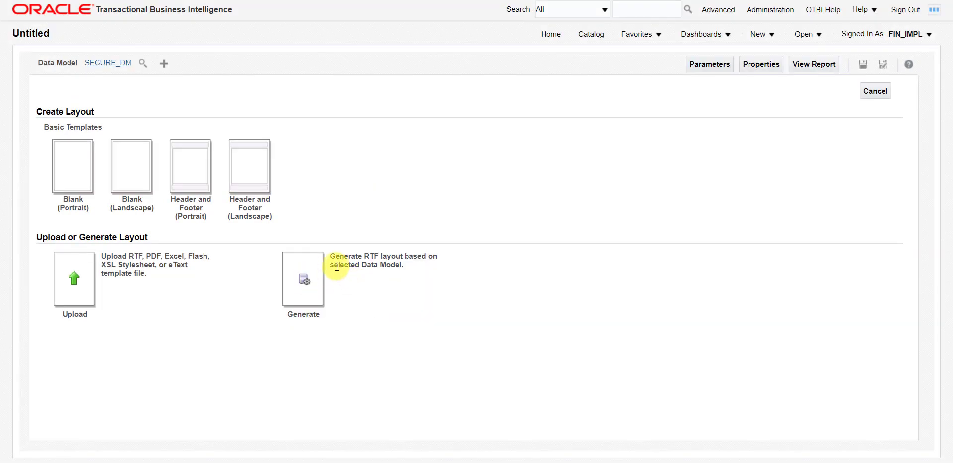
Generate an RTF layout from the selected data model with SECURE_TEMPLATE as the template name.
left_click_drag(332, 257, 426, 265)
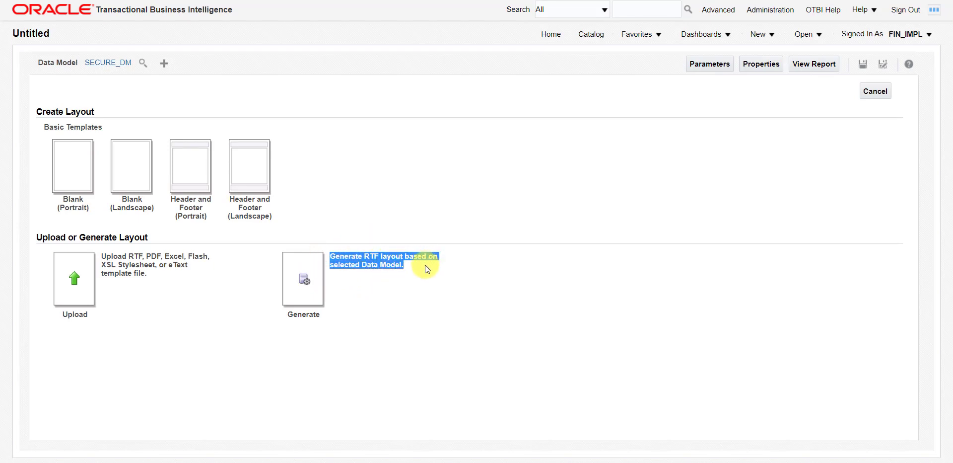
left_click(305, 287)
left_click(451, 231)
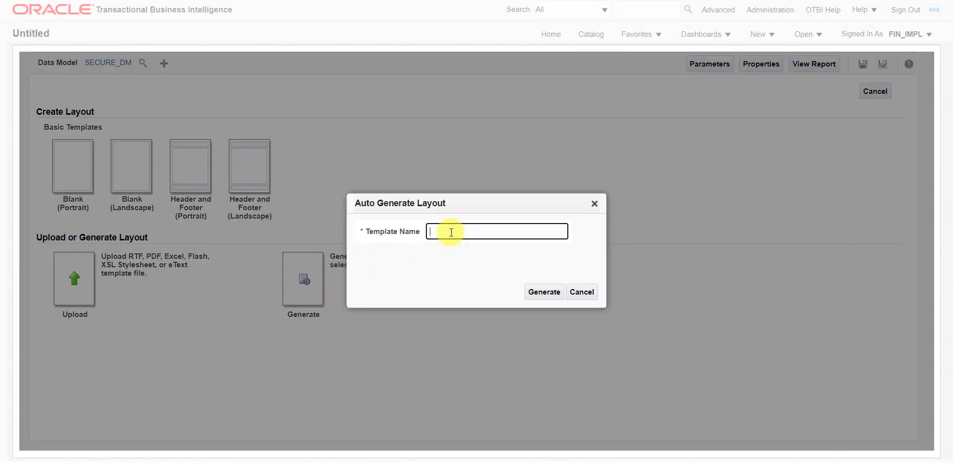
type("SECURE_TEMPLATE")
left_click(541, 292)
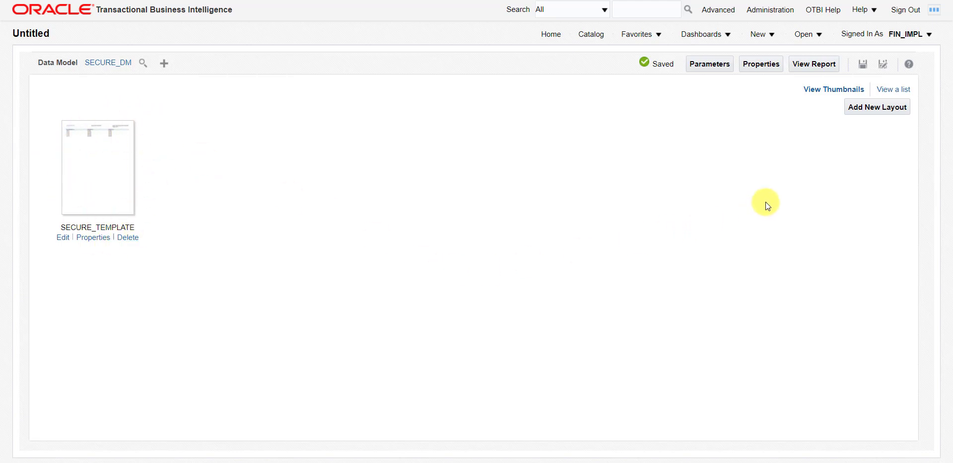
Save the report in /Shared Folders/Custom/TESTING with SECURE_REPORT as both its name and description, and view its output.
left_click(864, 66)
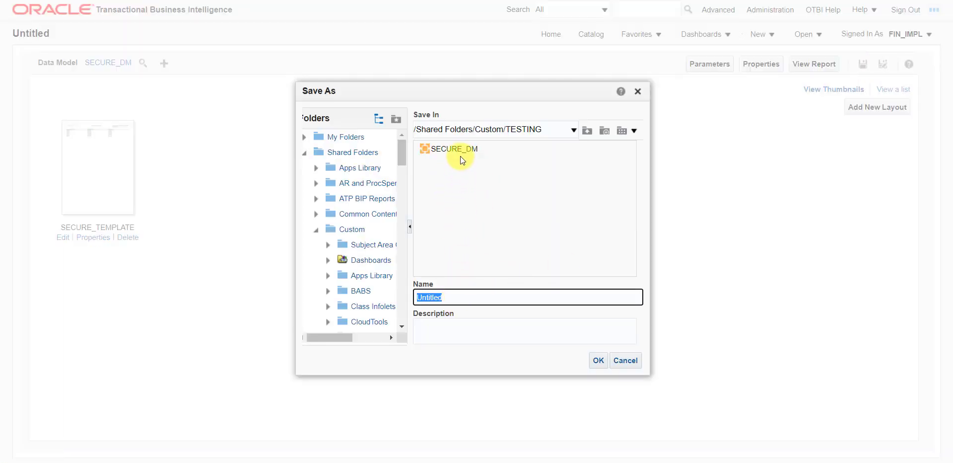
type("SECURE_R")
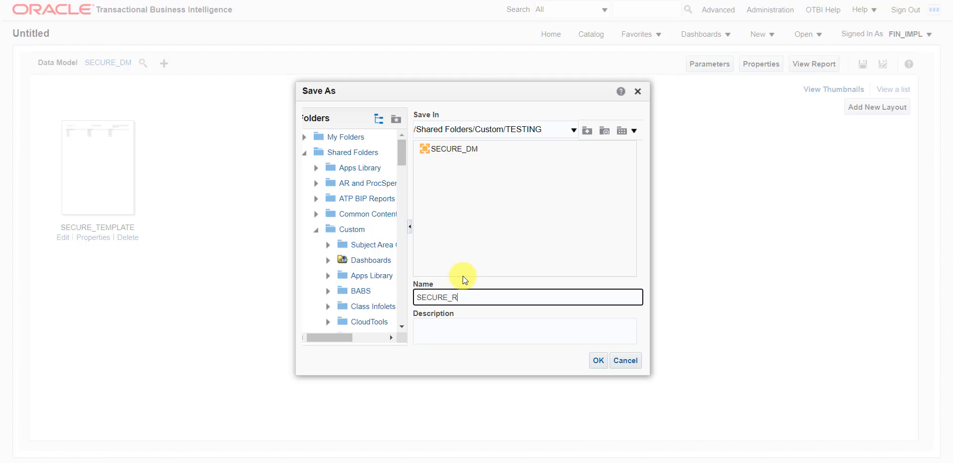
type("R")
key("BackSpace")
type("EPORT")
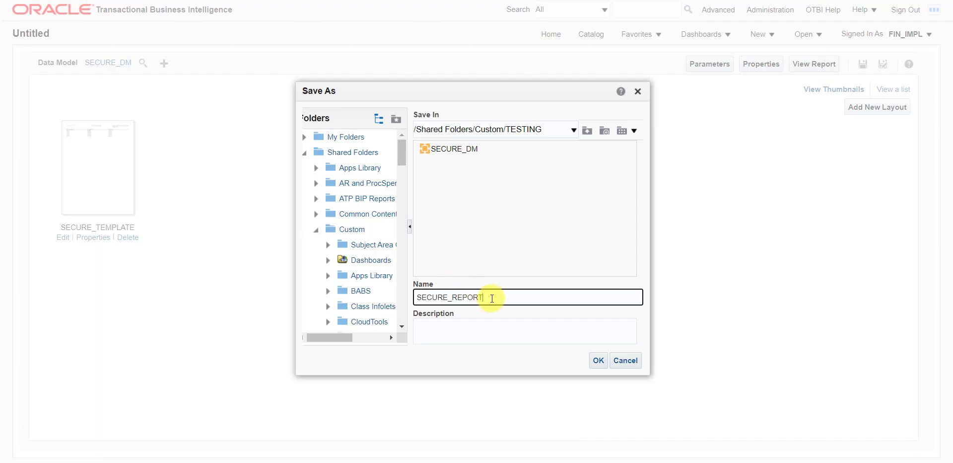
left_click_drag(492, 298, 395, 290)
key("ctrl+c")
left_click(462, 330)
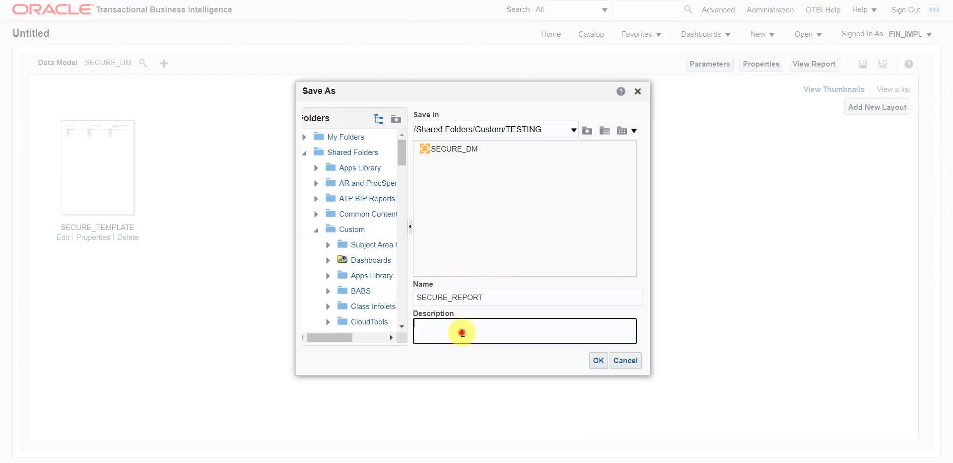
key("ctrl+v")
left_click(596, 357)
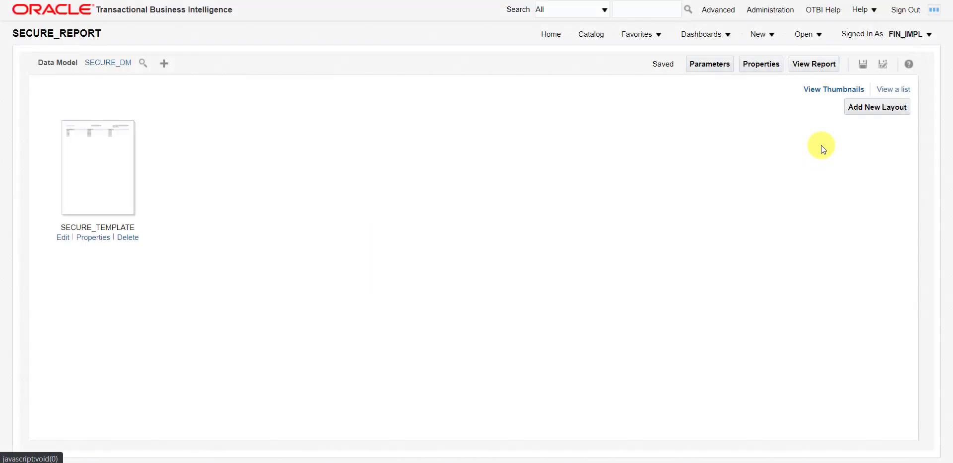
left_click(812, 67)
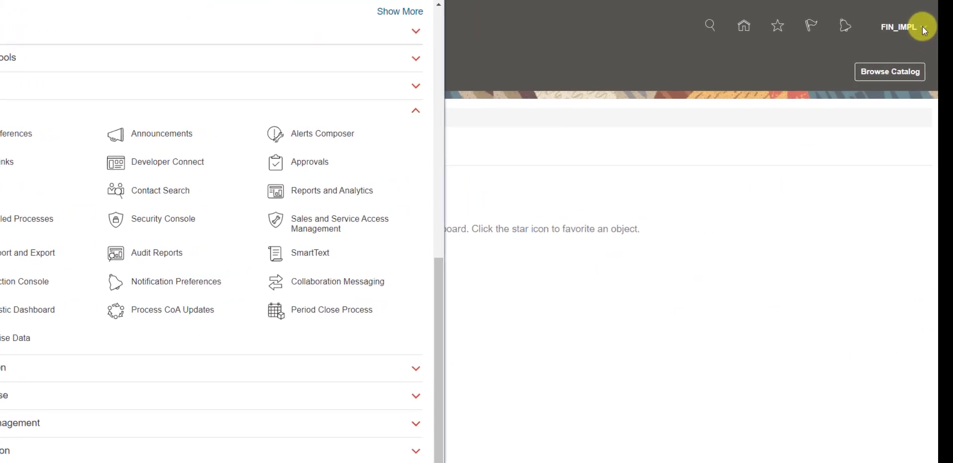
Go to Setup and Maintenance in Oracle Fusion and open the search page for setup tasks.
left_click(910, 28)
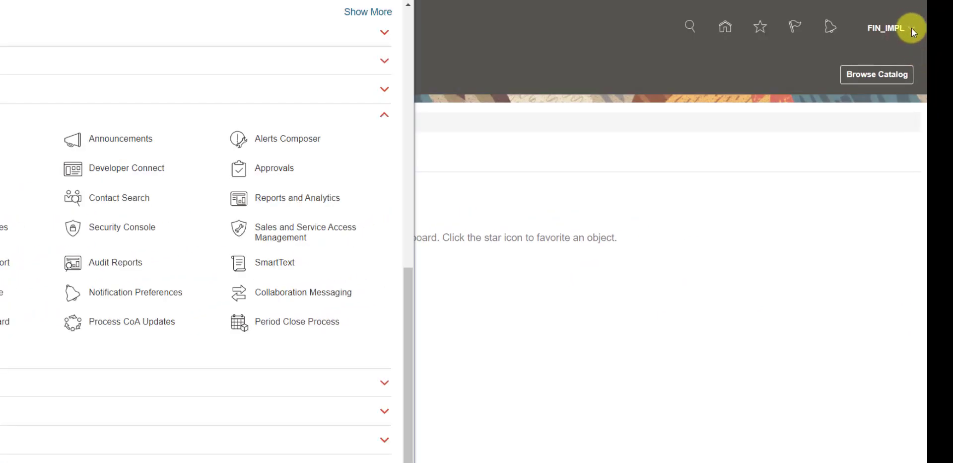
left_click(907, 26)
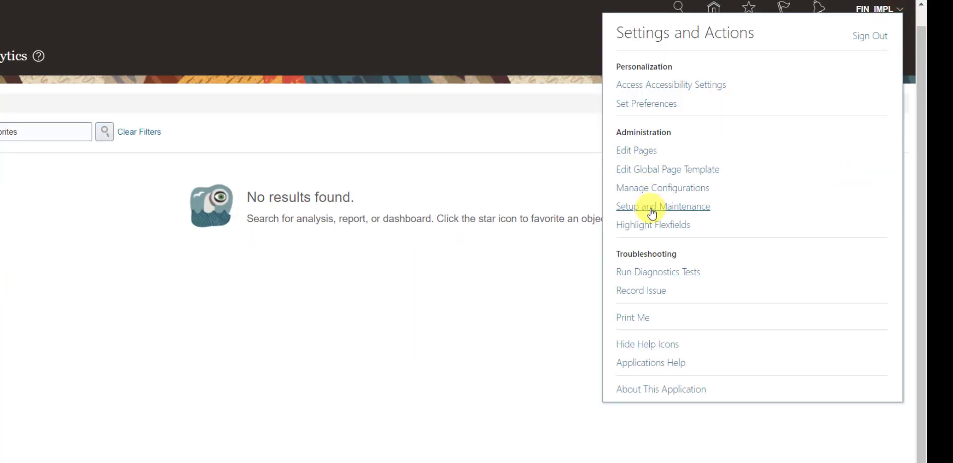
left_click(649, 210)
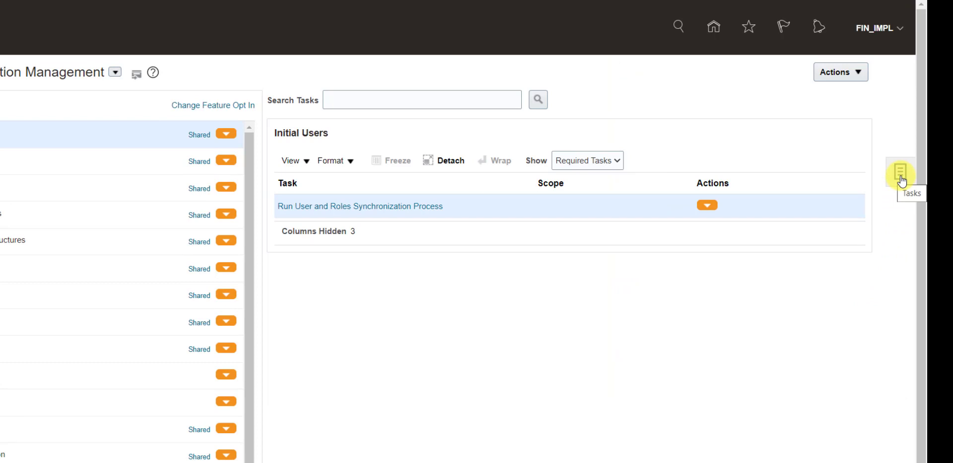
left_click(901, 179)
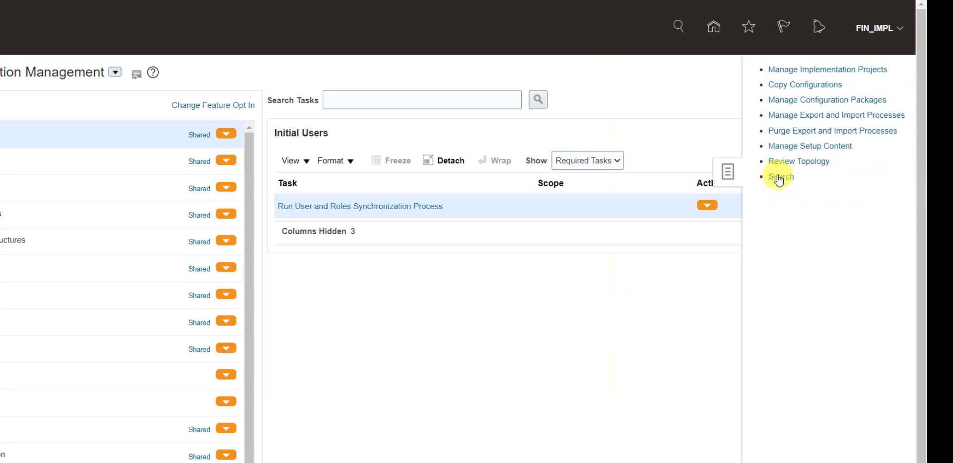
left_click(779, 178)
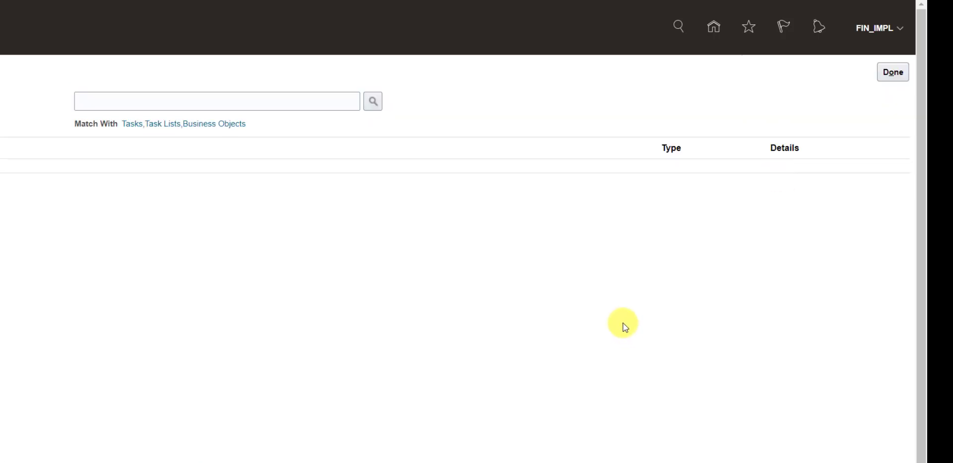
Search for "%manage%enter%job%" and open the Enterprise Scheduler job definitions task for Financial, Supply Chain Management, and Related Applications.
left_click(224, 103)
type("%manage")
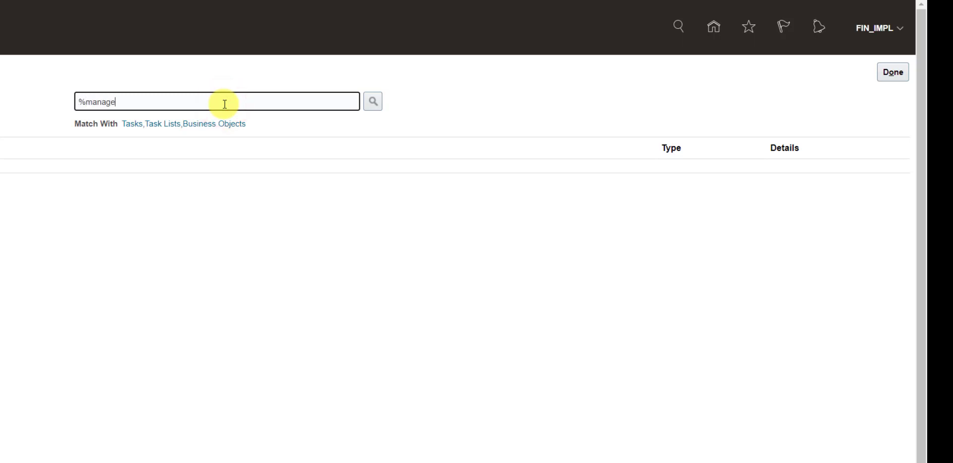
type("%ene")
type("ter%")
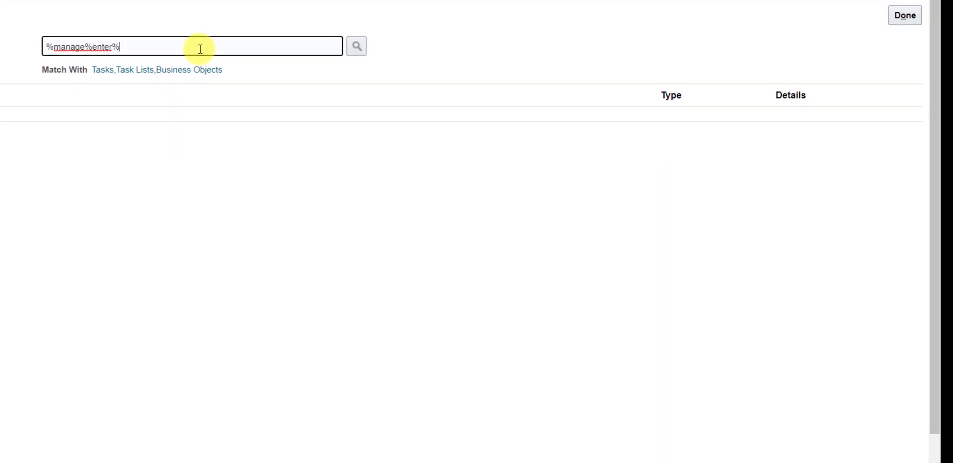
type("job%")
left_click(358, 46)
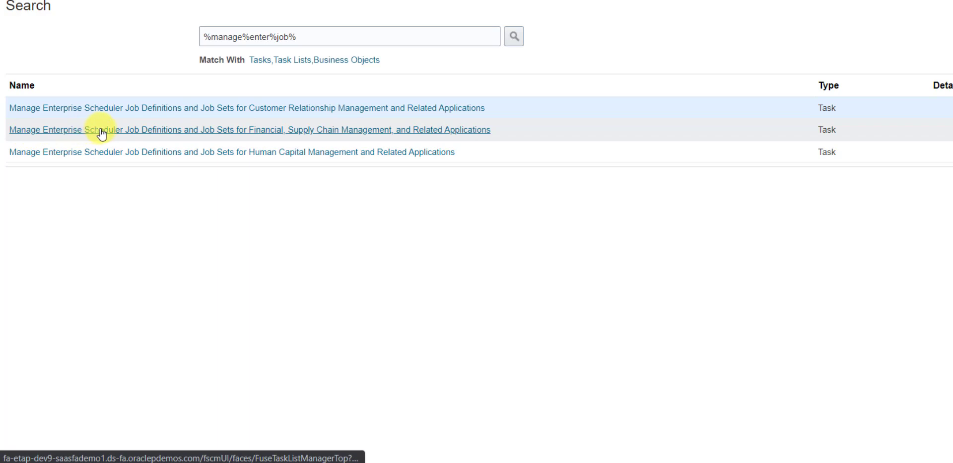
left_click_drag(492, 130, 12, 129)
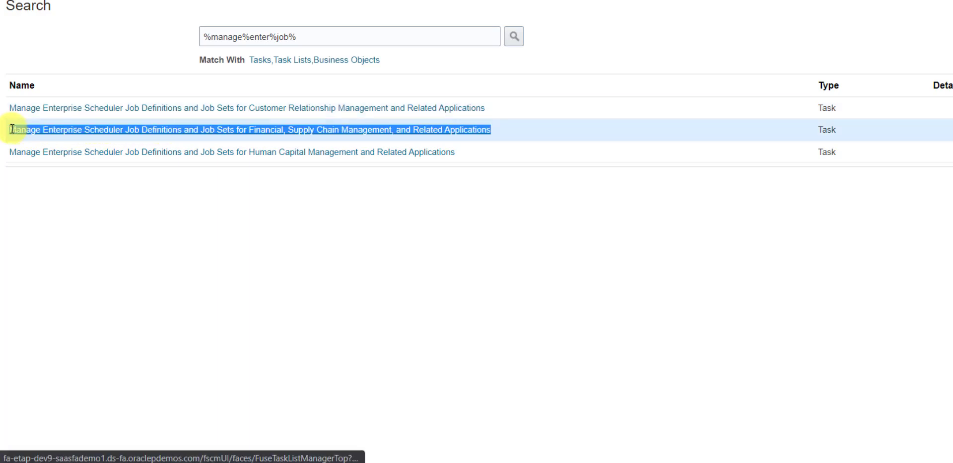
left_click(483, 132)
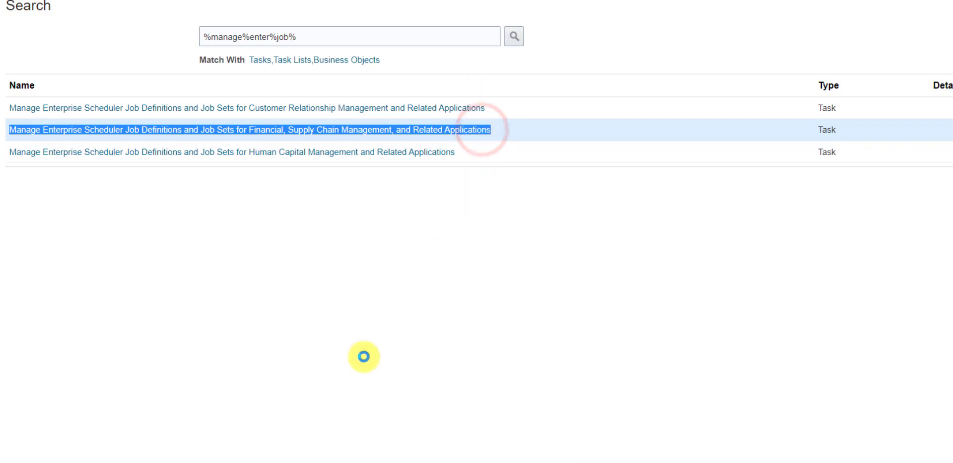
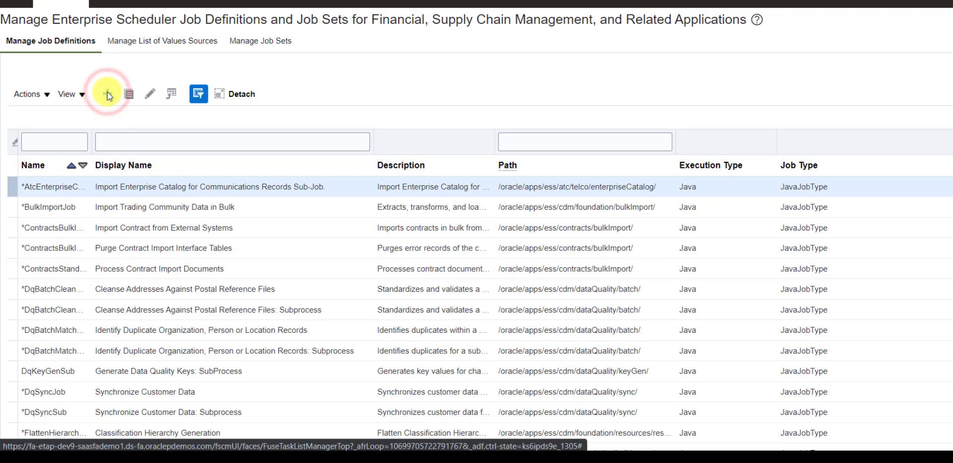
Create a new job definition with SECURE_ESS_JOB as both its display name and name.
left_click(107, 93)
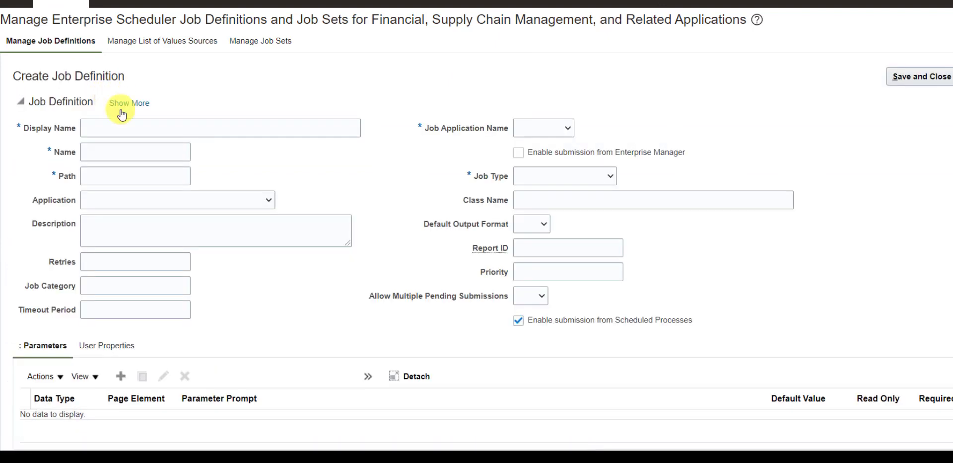
left_click(183, 125)
type("SECURE_ESS_JOB")
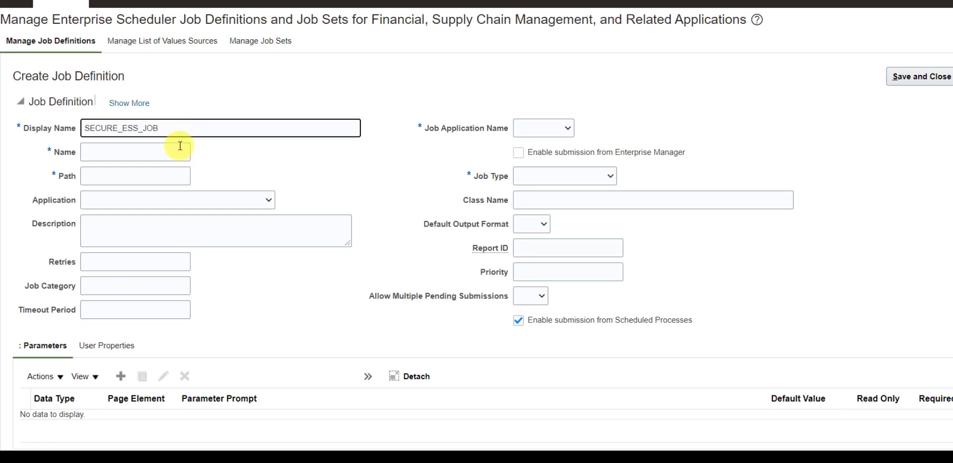
left_click_drag(175, 127, 38, 128)
key("ctrl+c")
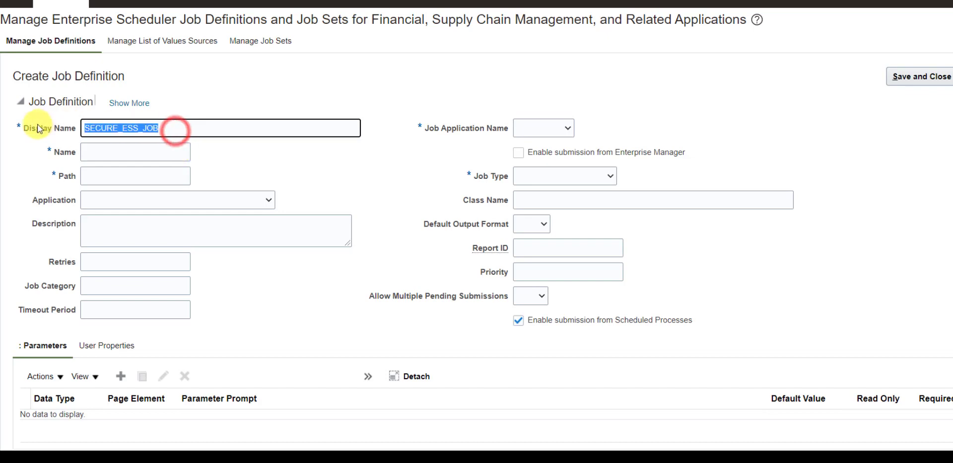
left_click(113, 153)
key("ctrl+v")
Switch to the text editor notes, add the line "JOB Name: SECURE_ESS_JOB" below the ESS job step, and return to the browser.
left_click(245, 171)
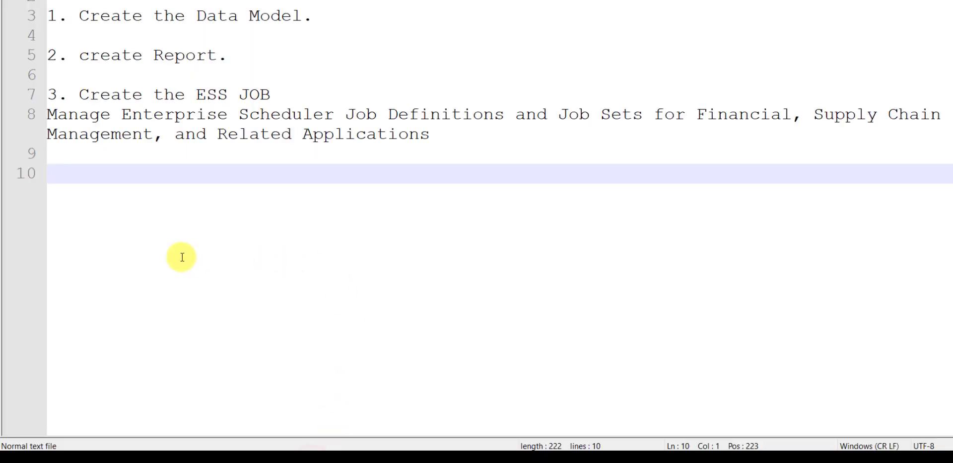
type("JOB")
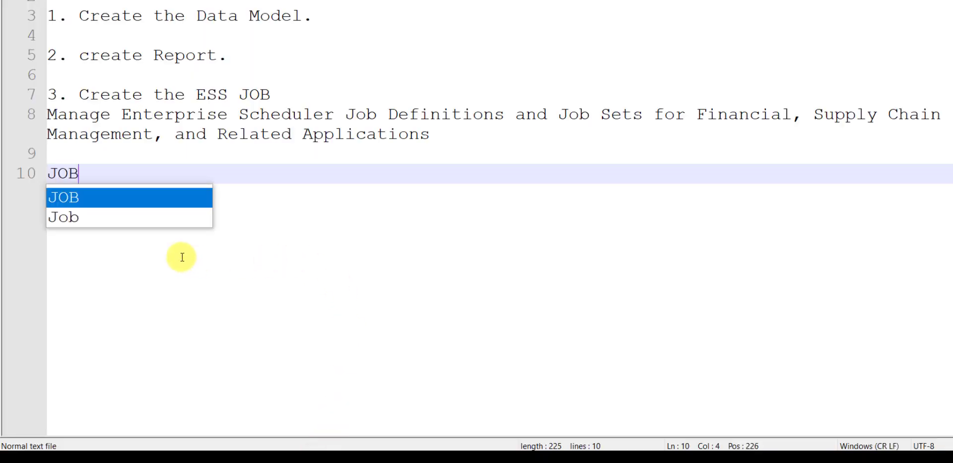
type(" Name: SECURE_ESS_JOB")
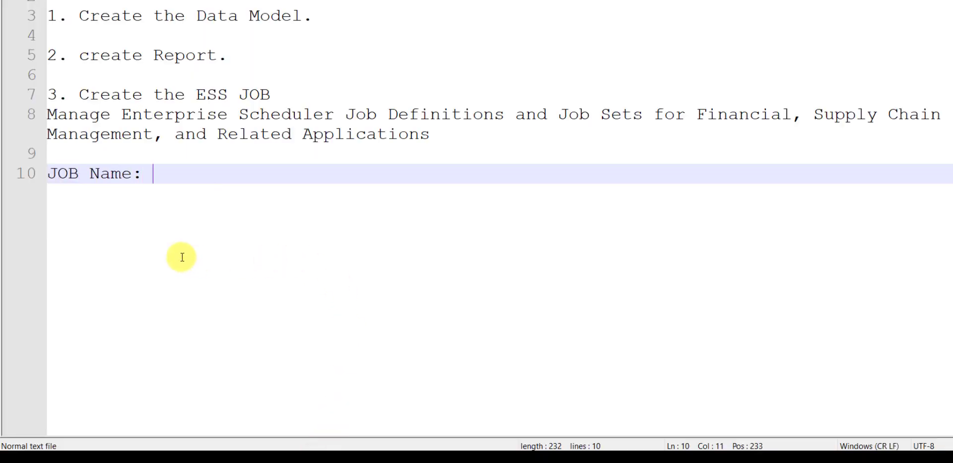
key("ctrl+v")
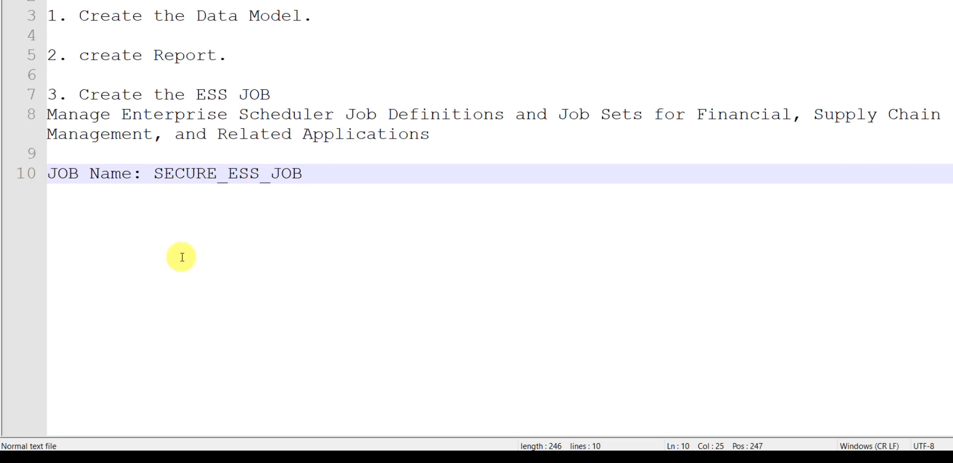
key("alt+Tab")
Set the job definition's path to TESTING/, matching the report's catalog folder, and its application to Purchasing.
left_click(115, 174)
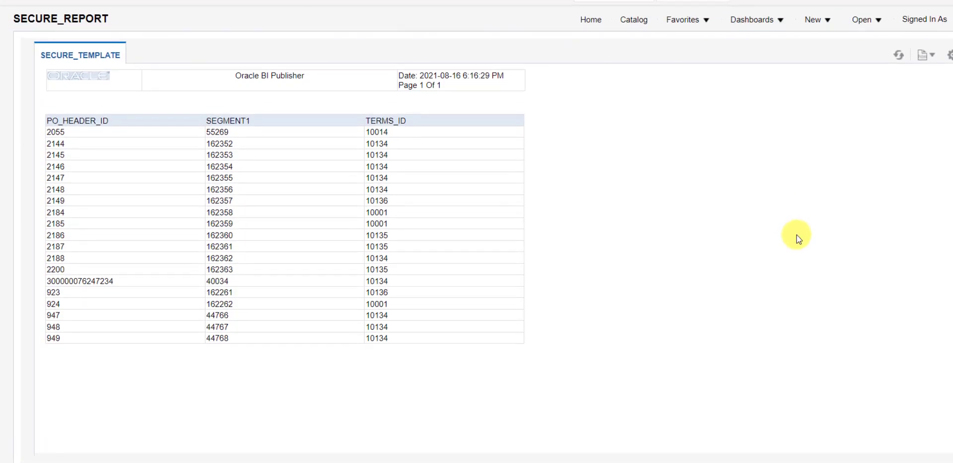
left_click(638, 22)
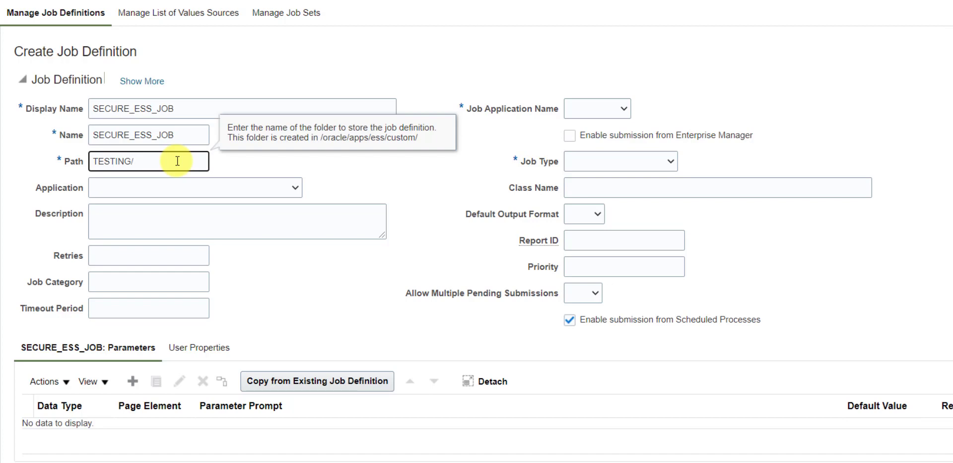
left_click(296, 187)
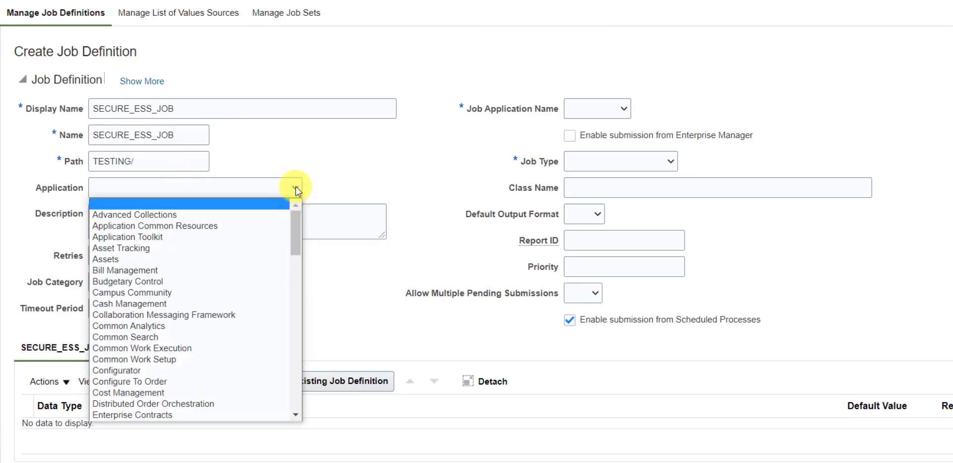
type("pur")
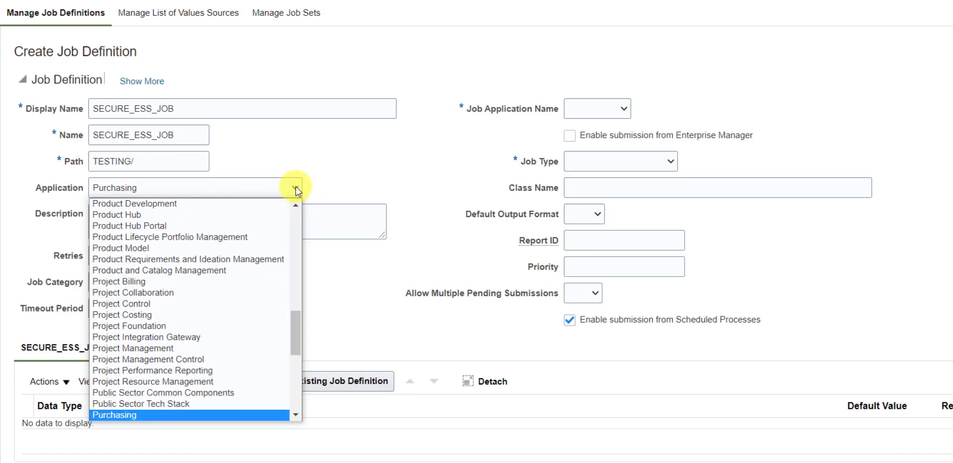
left_click(255, 416)
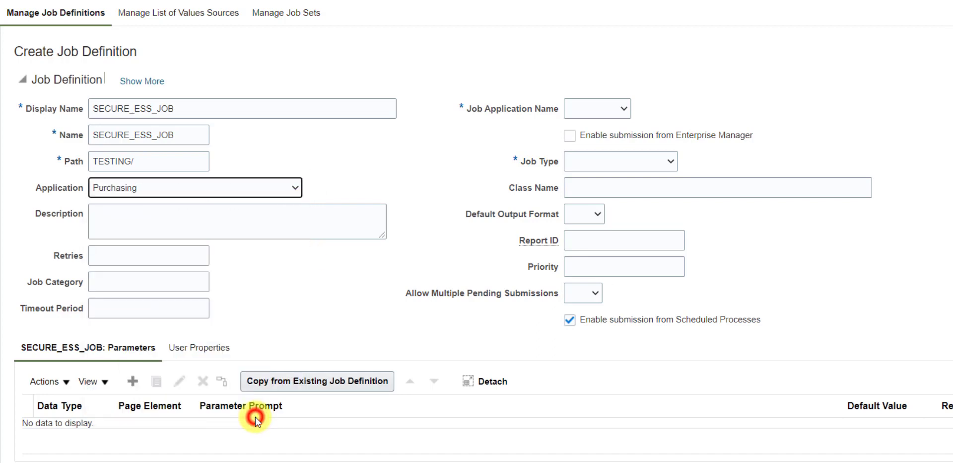
Set the job definition's job application name to FscmEss, its job type to BIPJobType and its default output format to PDF.
left_click(241, 297)
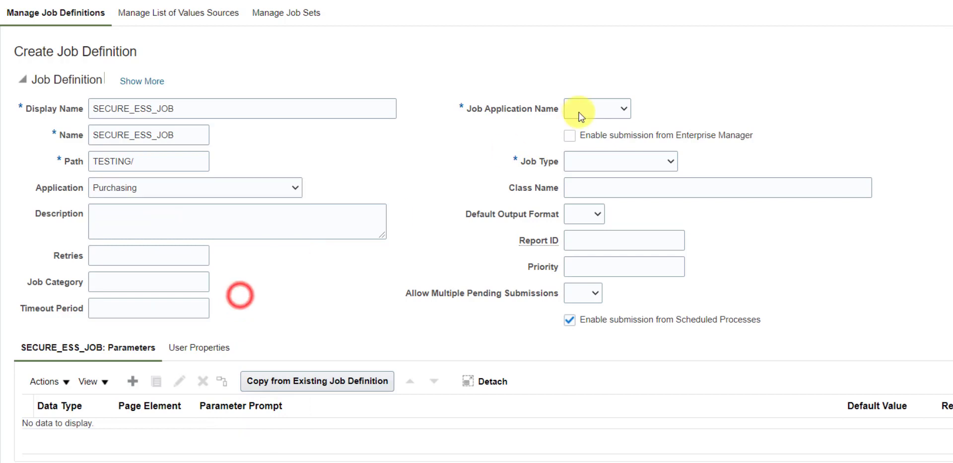
left_click(624, 110)
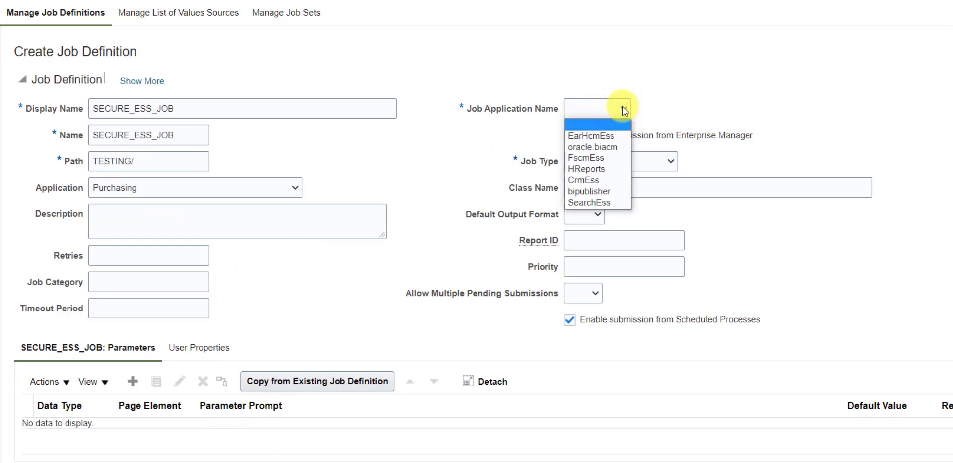
left_click(615, 159)
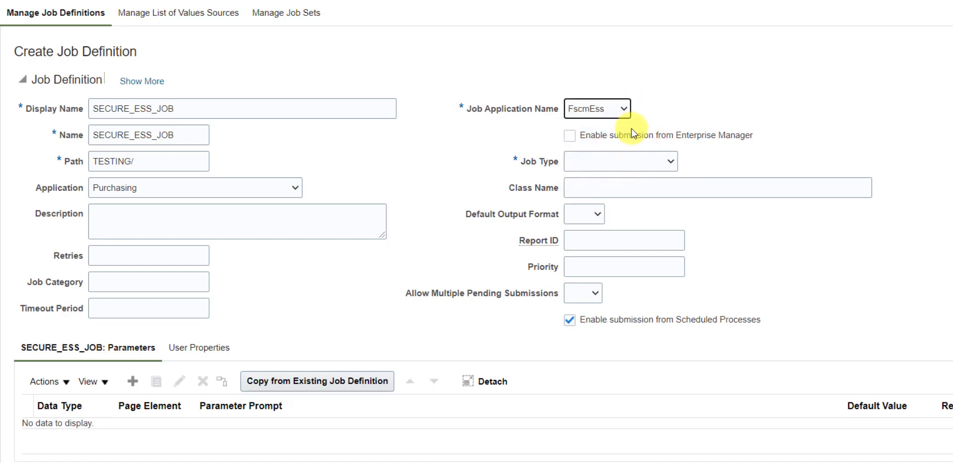
left_click(670, 162)
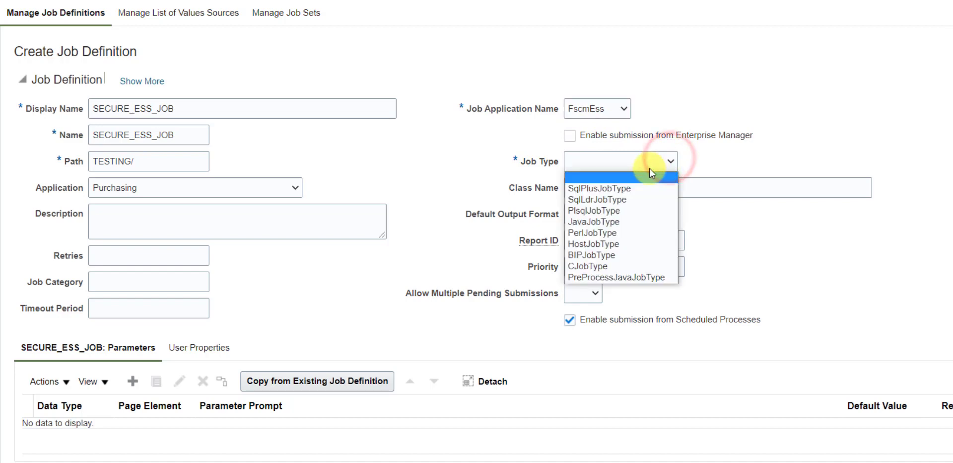
left_click(614, 256)
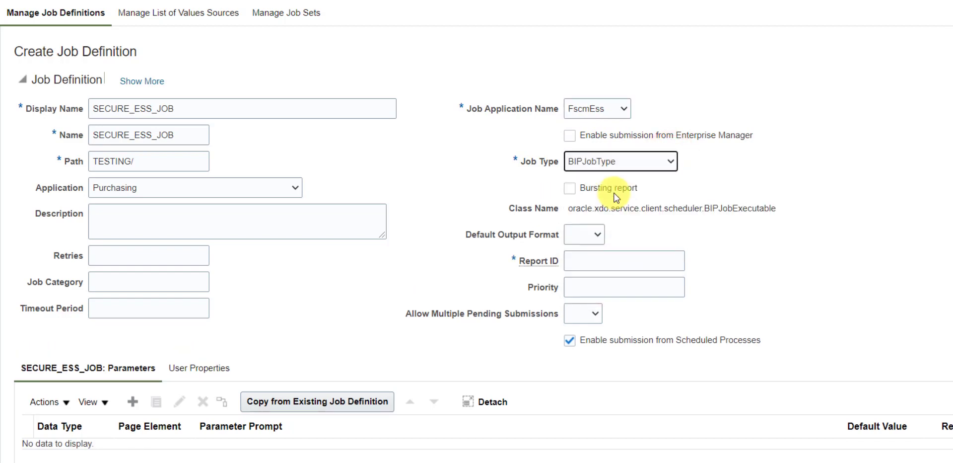
left_click(596, 233)
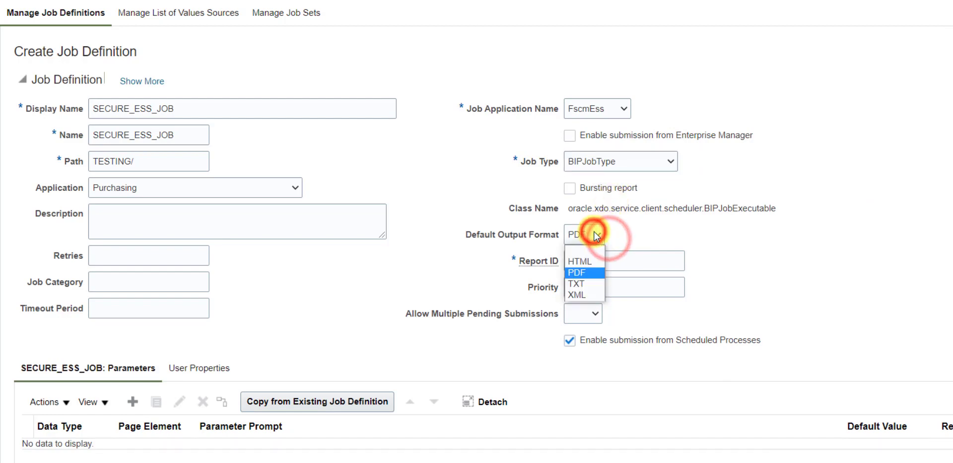
left_click(583, 271)
For the Report ID, open SECURE_REPORT's history from the catalog and copy the report's full path, /Custom/TESTING/SECURE_REPORT.xdo.
left_click(584, 263)
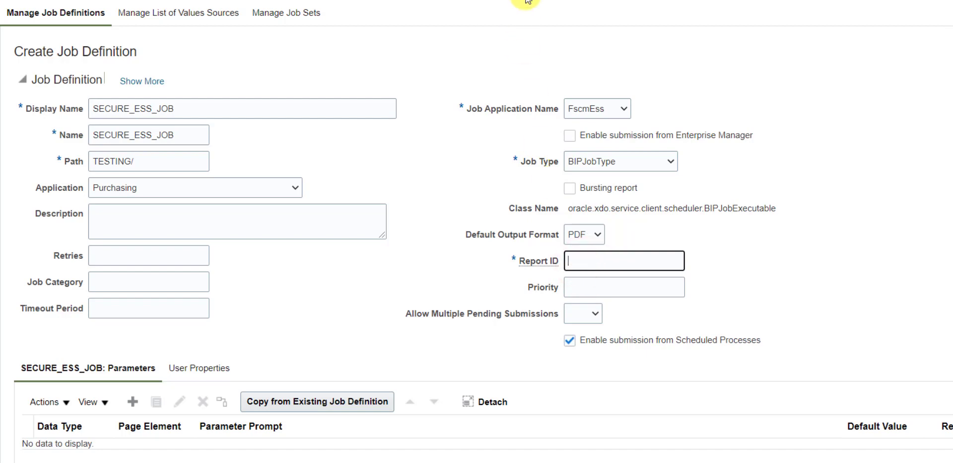
left_click(447, 1)
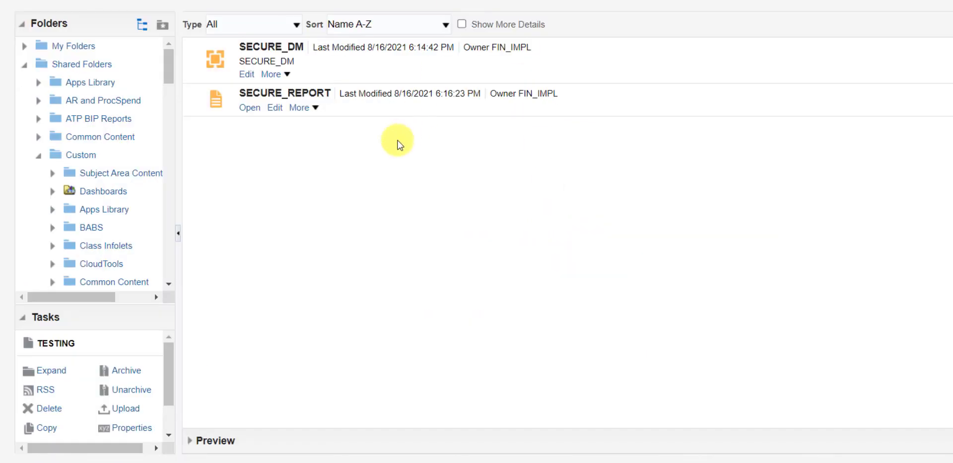
left_click(315, 108)
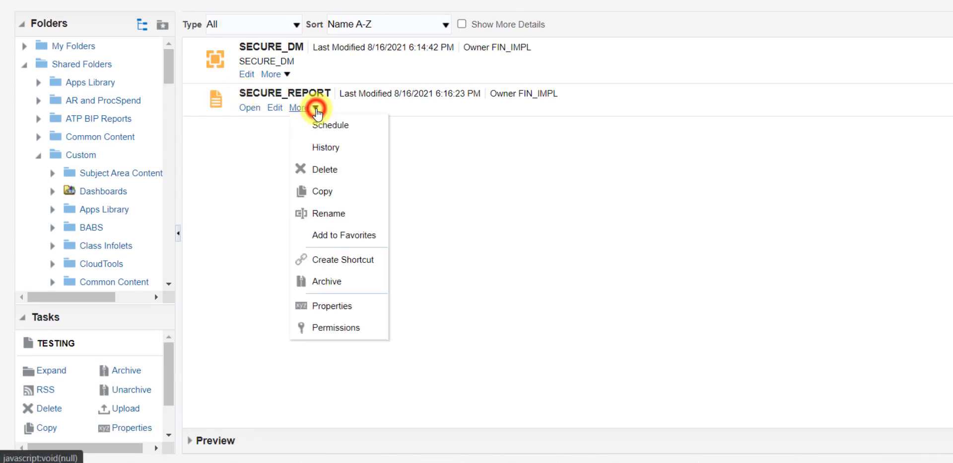
left_click(325, 146)
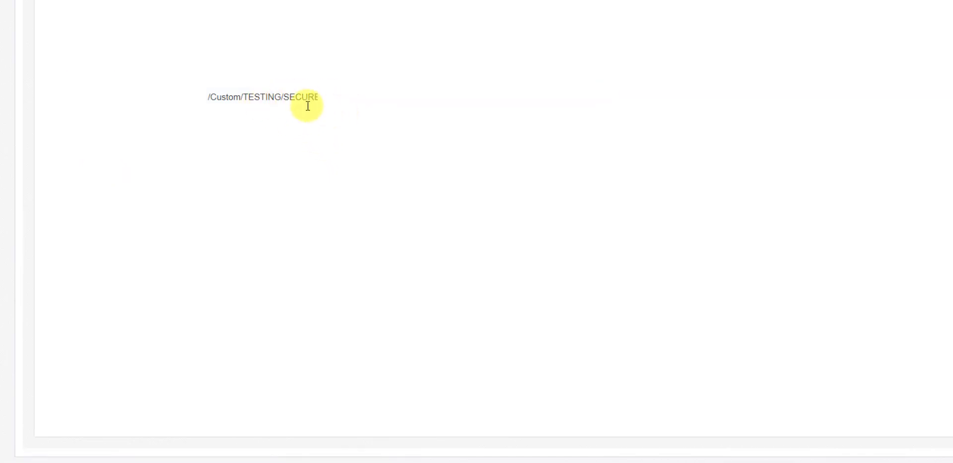
left_click(319, 138)
left_click(212, 97)
double_click(212, 98)
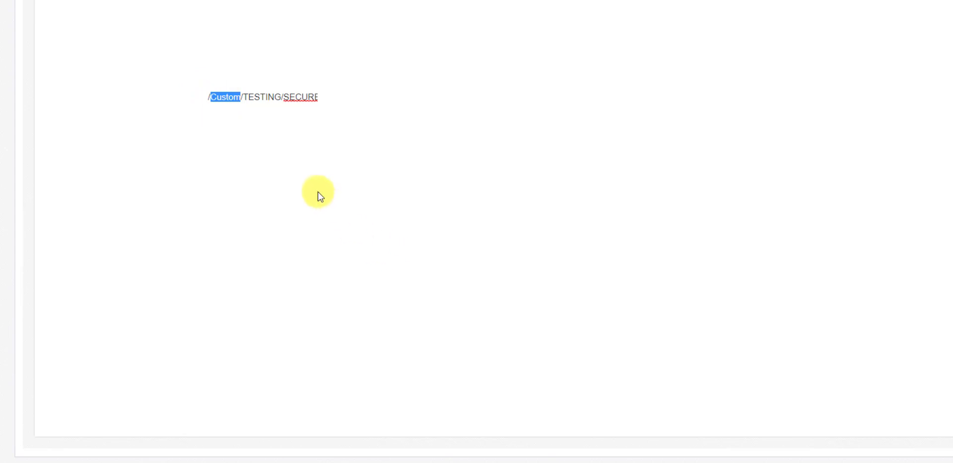
left_click(313, 96)
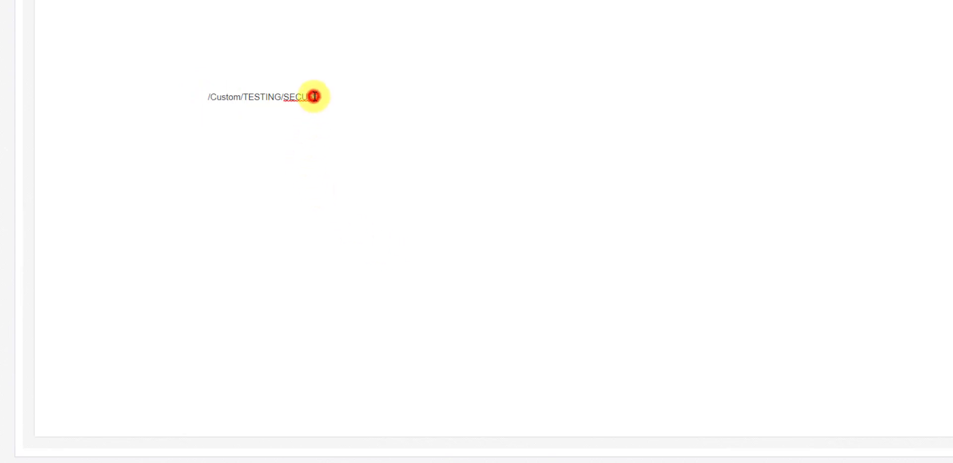
left_click_drag(208, 97, 331, 108)
key("ctrl+c")
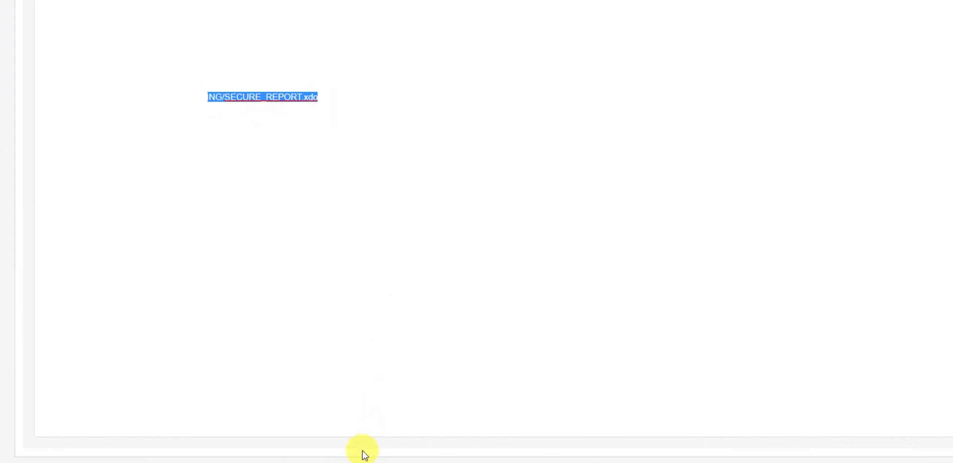
Switch to the text editor notes and add the line "ID: /Custom/TESTING/SECURE_REPORT.xdo" below the job name.
key("alt+Tab")
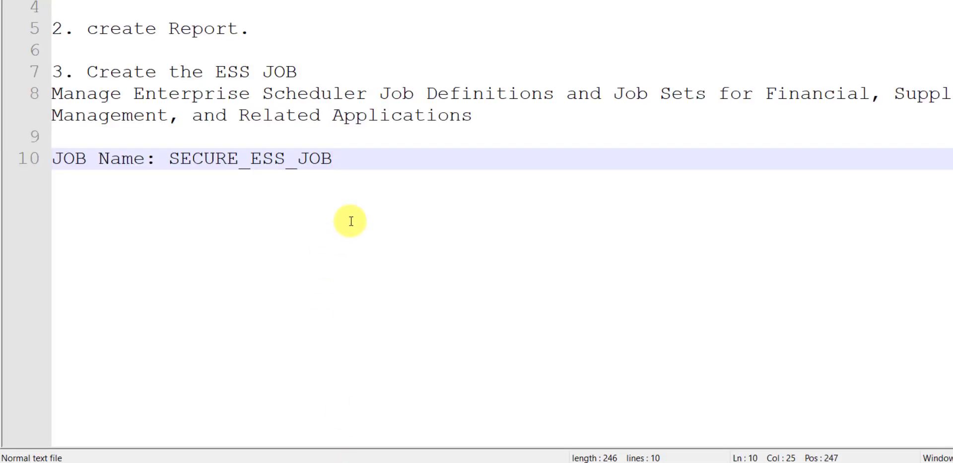
key("Return")
type("ID:")
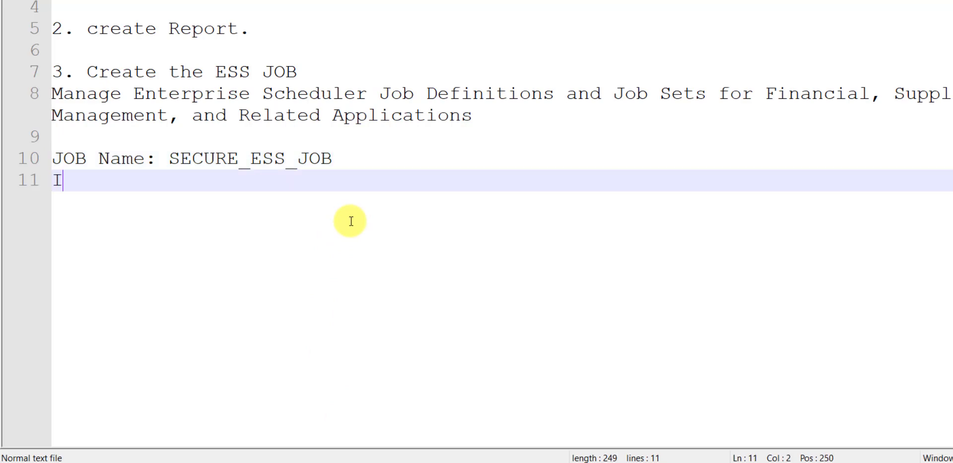
key("ctrl+v")
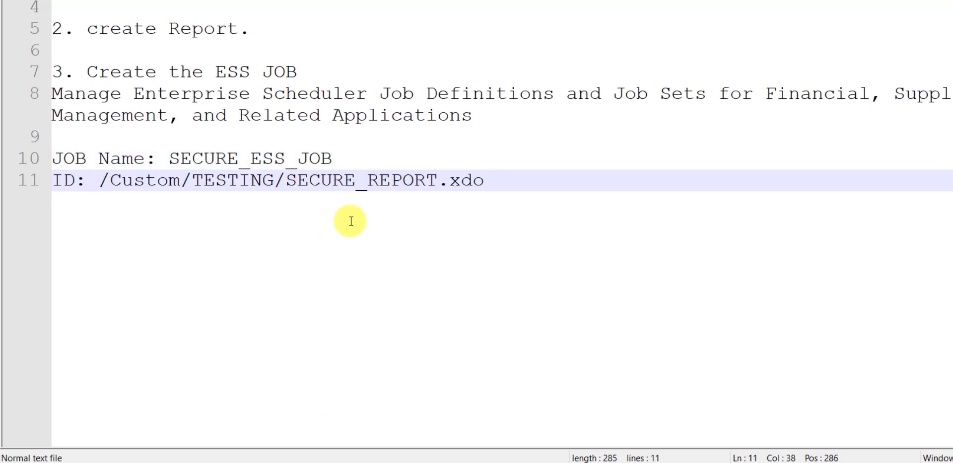
double_click(154, 183)
double_click(233, 180)
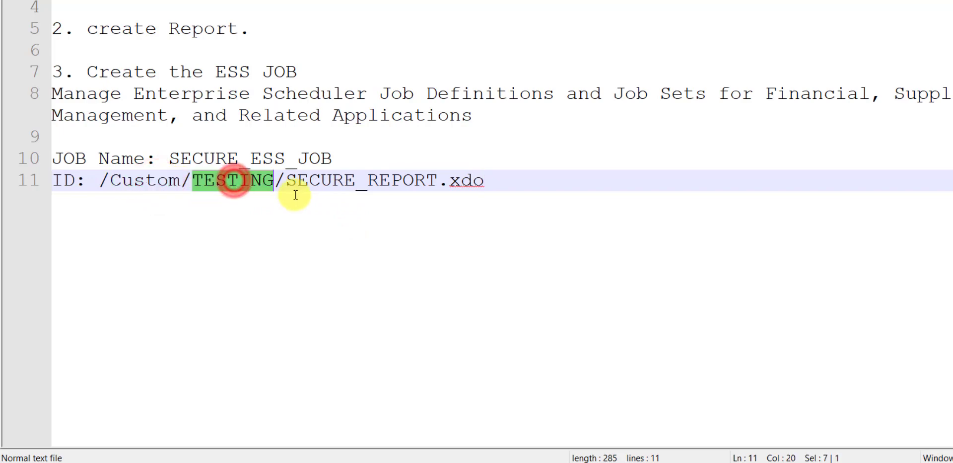
Copy the report path into the job definition's Report ID as /Custom/TESTING/SECURE_REPORT.xdo, switching back to the browser, and save and close it.
left_click_drag(288, 185, 103, 181)
key("ctrl+c")
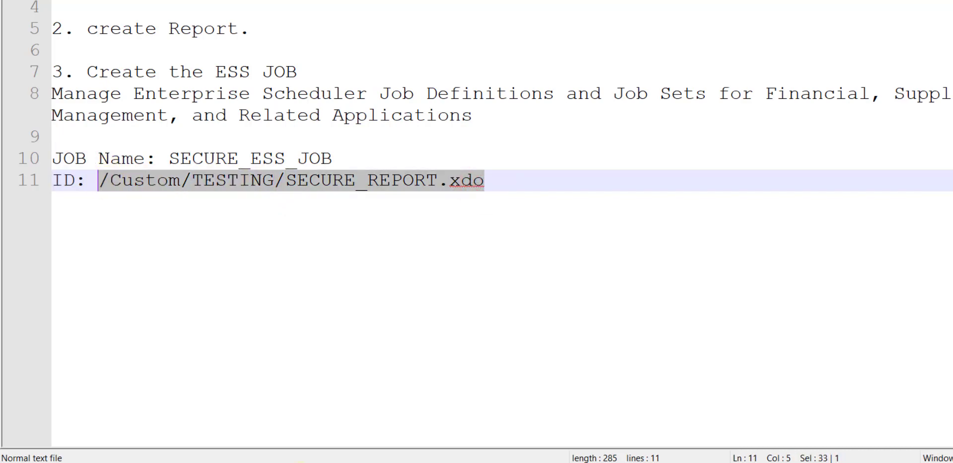
key("alt+Tab")
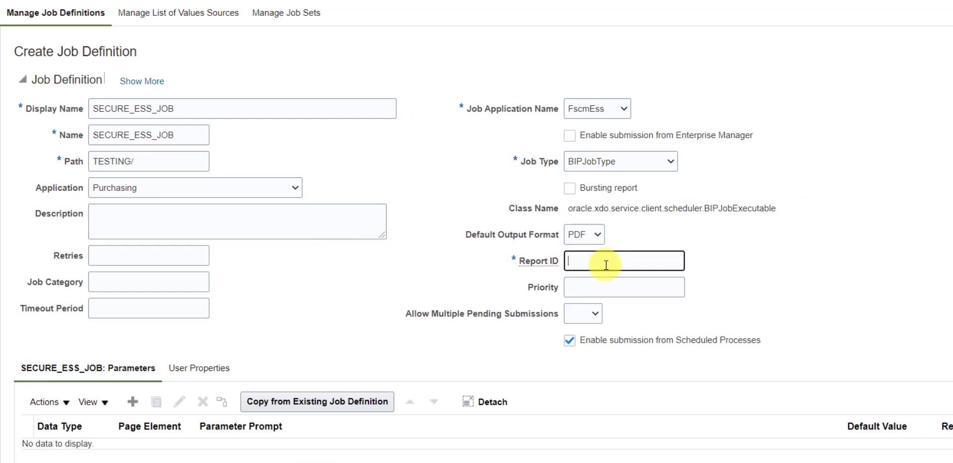
key("ctrl+v")
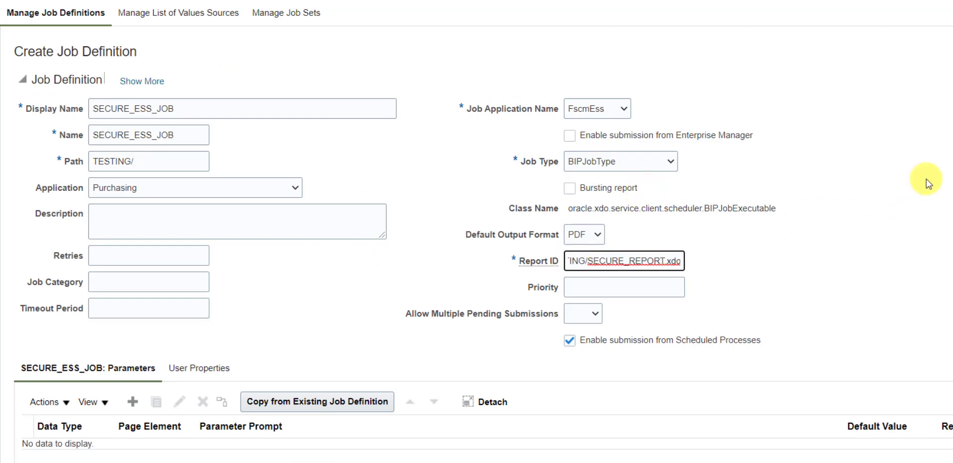
left_click(916, 82)
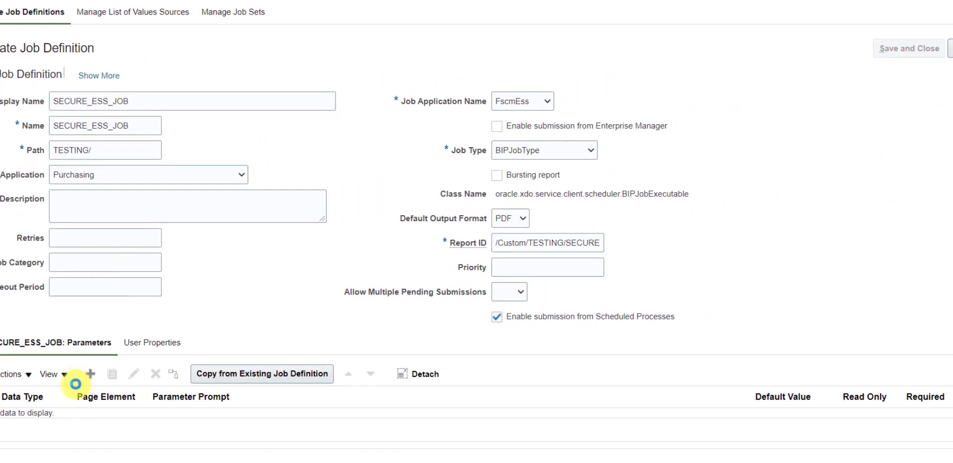
Open the Scheduled Processes page from the Tools group.
left_click(89, 373)
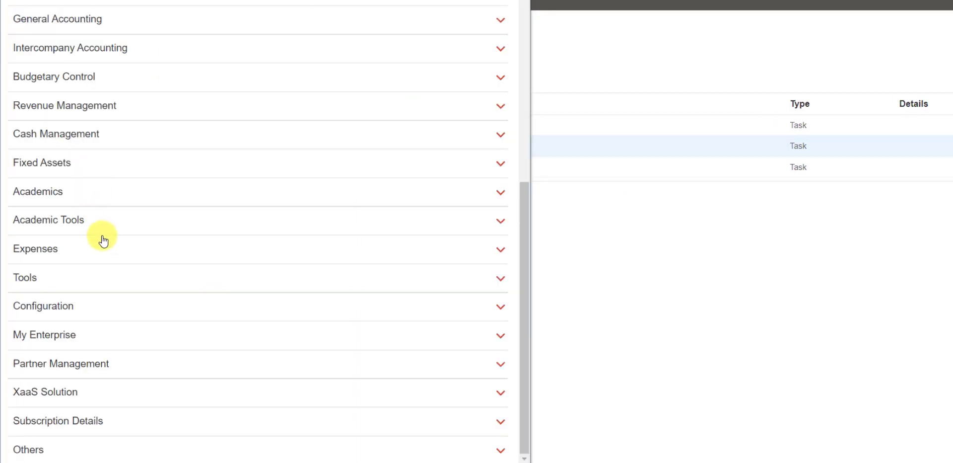
left_click(80, 283)
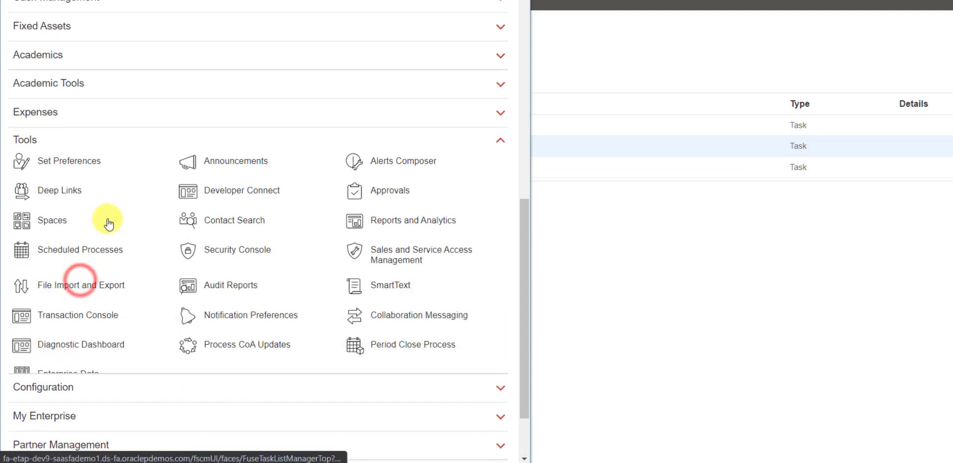
scroll(89, 272, "down", 3)
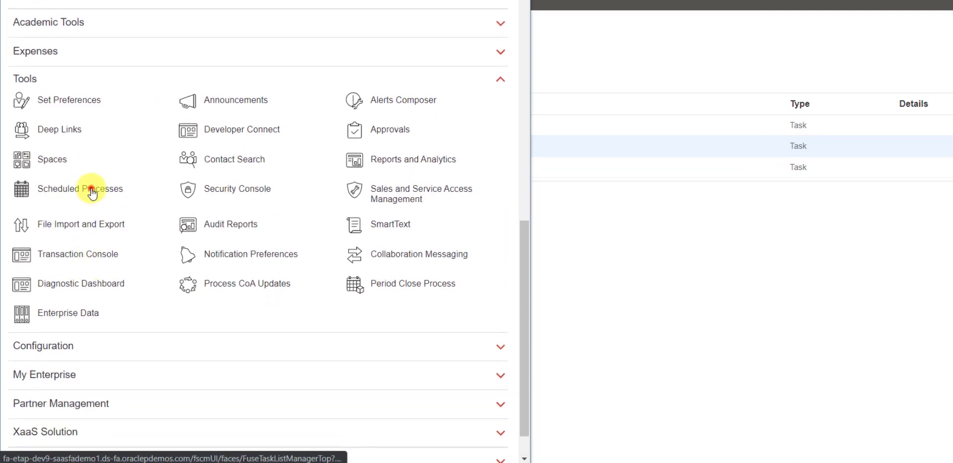
left_click(91, 193)
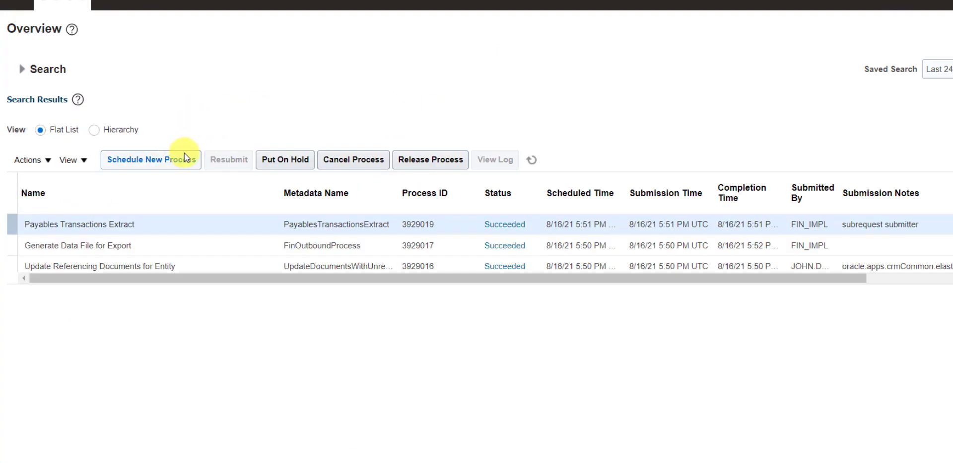
Start scheduling a new process of type Job, using the name SECURE_ESS_JOB copied from the text editor notes.
left_click(179, 161)
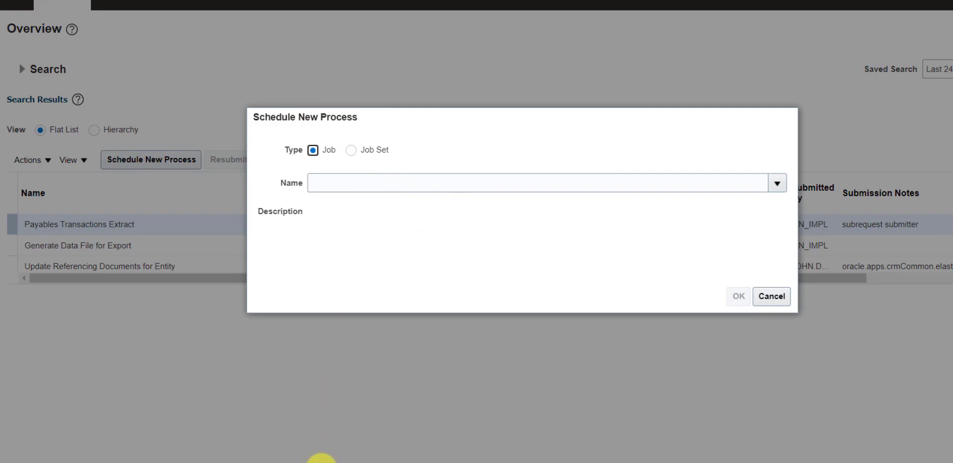
key("alt+Tab")
double_click(194, 178)
key("ctrl+c")
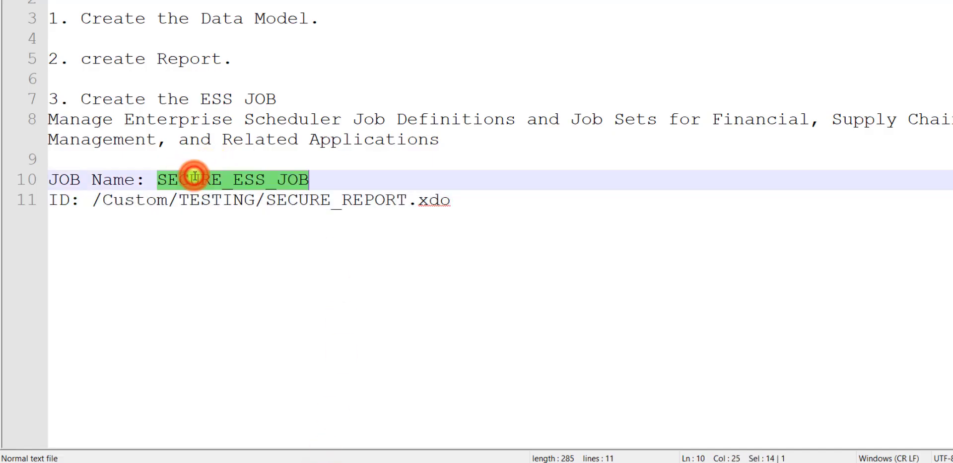
key("alt+Tab")
left_click(331, 191)
key("ctrl+v")
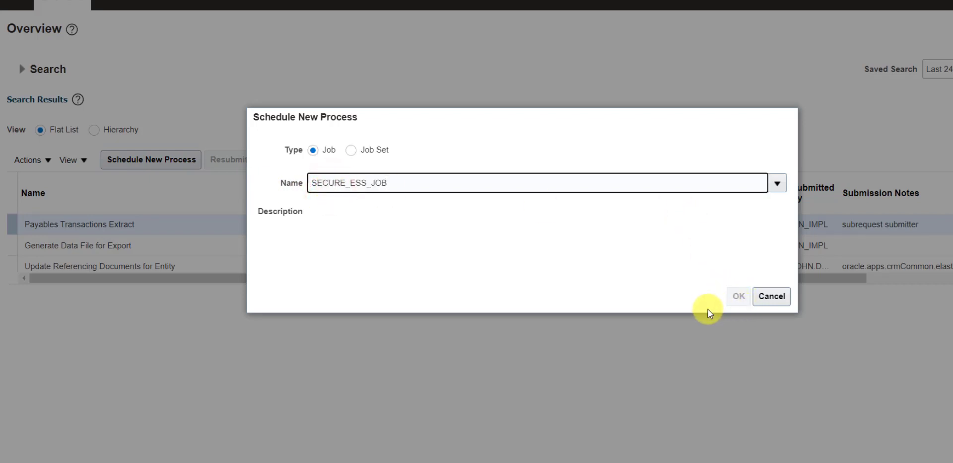
key("Tab")
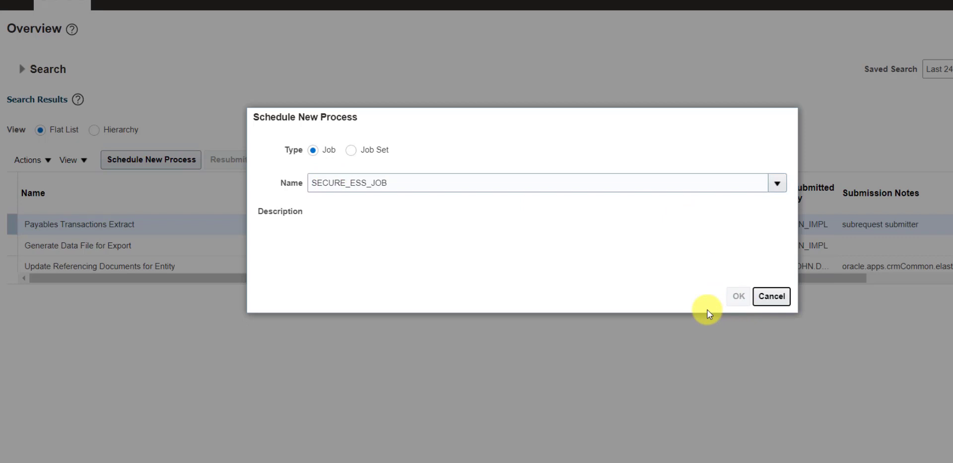
left_click(738, 296)
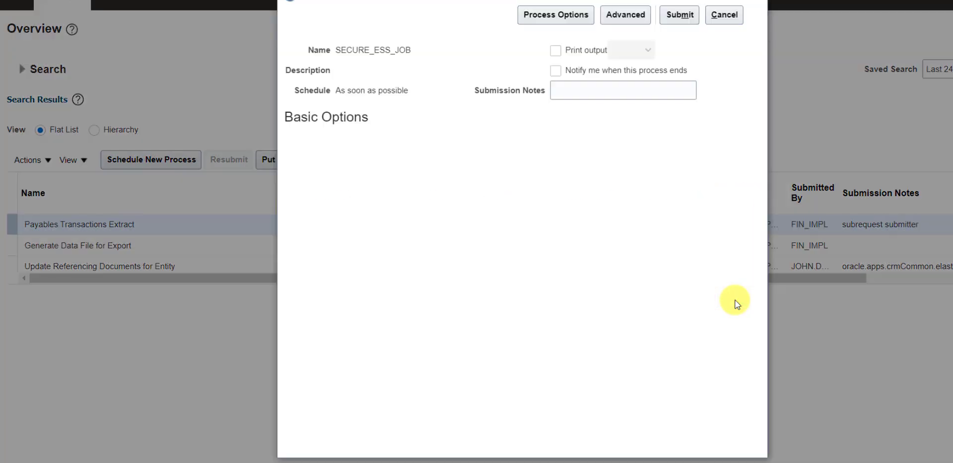
Submit the SECURE_ESS_JOB process with its default options and acknowledge the confirmation.
left_click(378, 153)
left_click(679, 23)
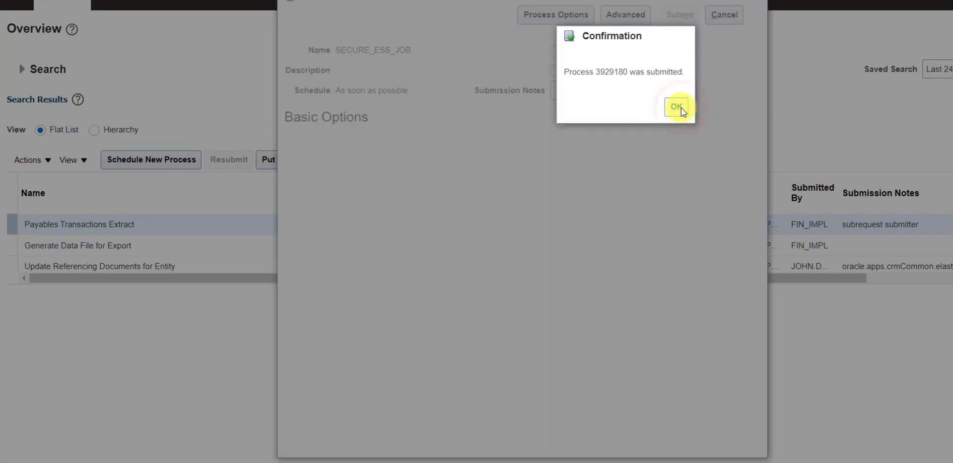
left_click(677, 107)
Refresh the process list until SECURE_ESS_JOB has finished, and display its details, log and output.
left_click(533, 164)
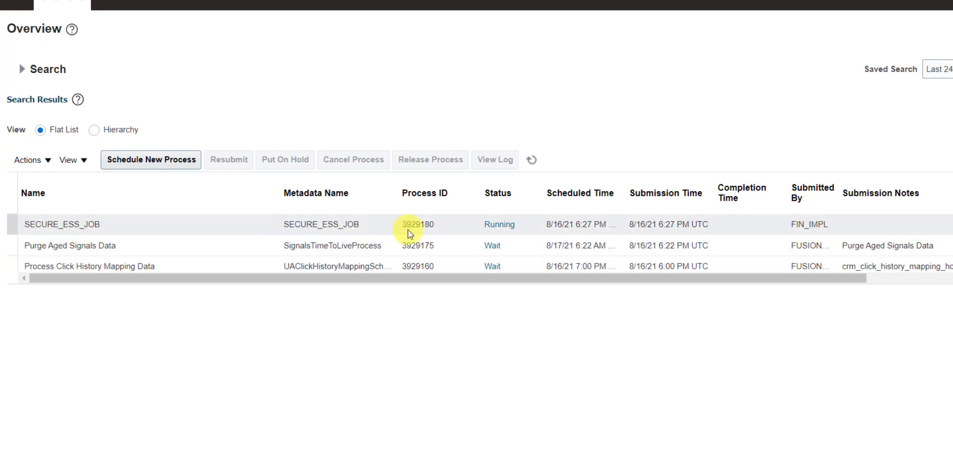
left_click(530, 161)
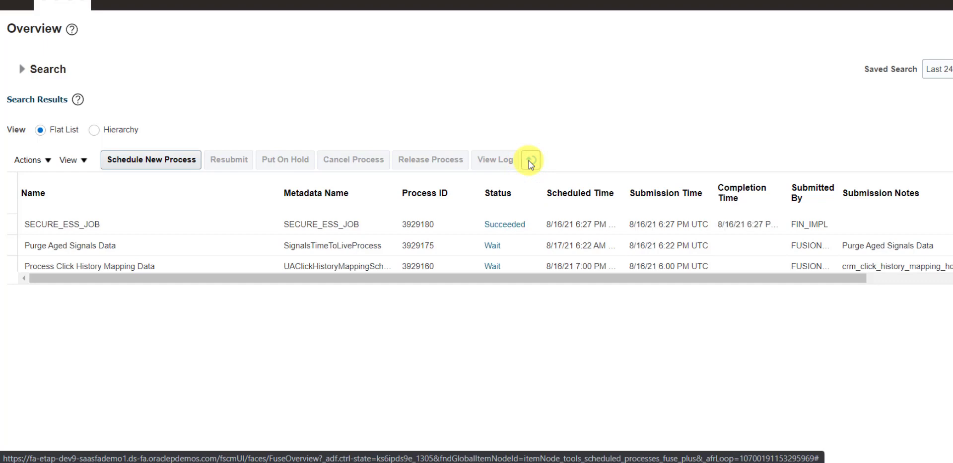
left_click(181, 222)
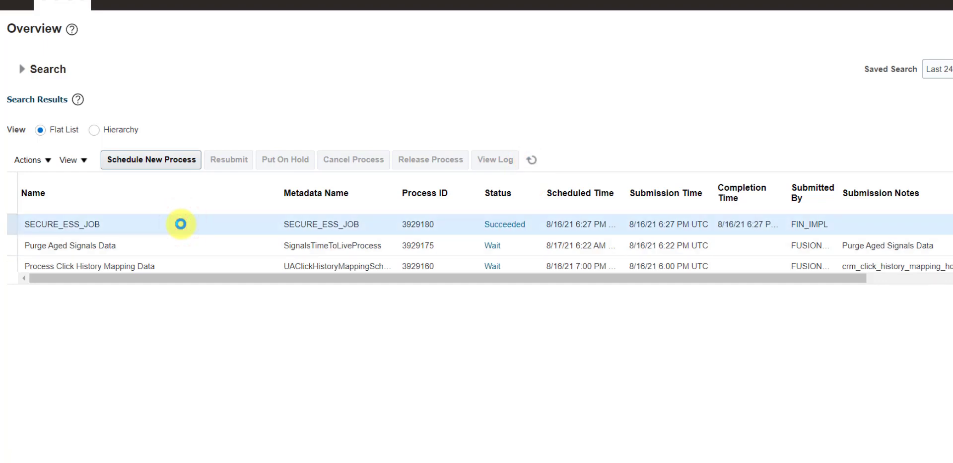
scroll(181, 224, "down", 3)
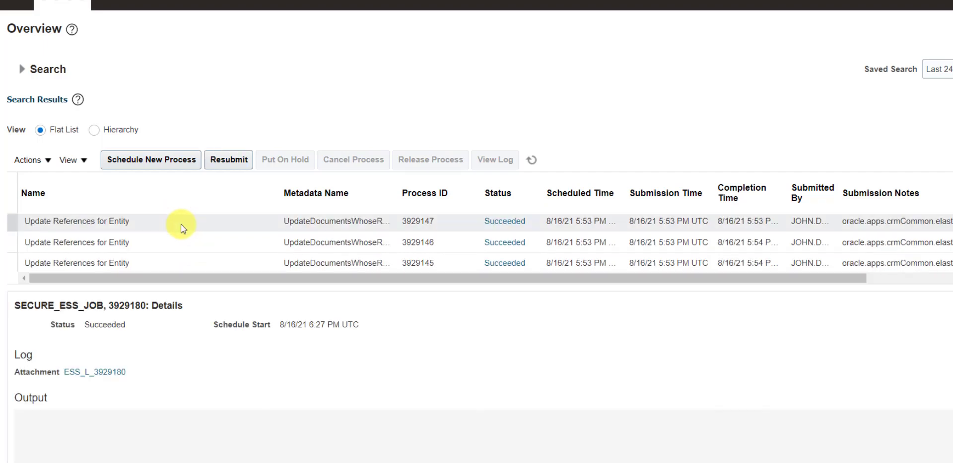
Download the Default Document output of the completed SECURE_ESS_JOB process and open SECURE_REPORT.html from the downloaded SECURE_REPORT.zip.
scroll(190, 251, "up", 3)
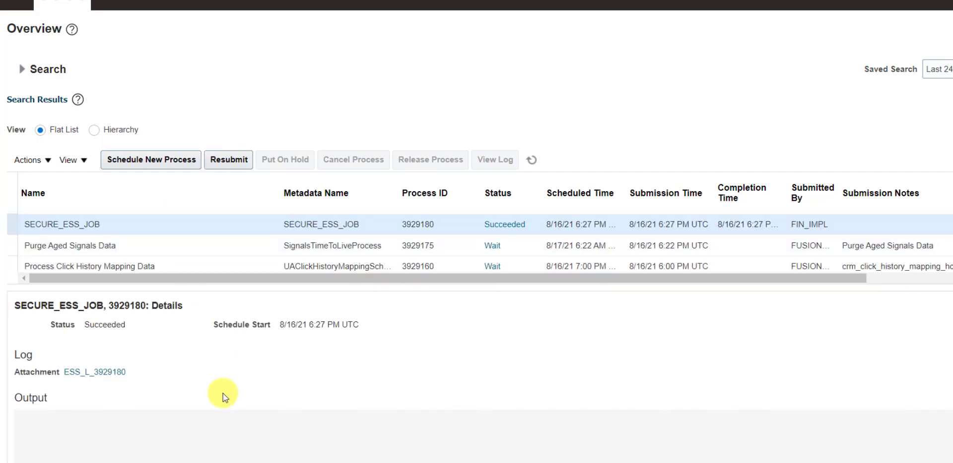
scroll(222, 392, "down", 4)
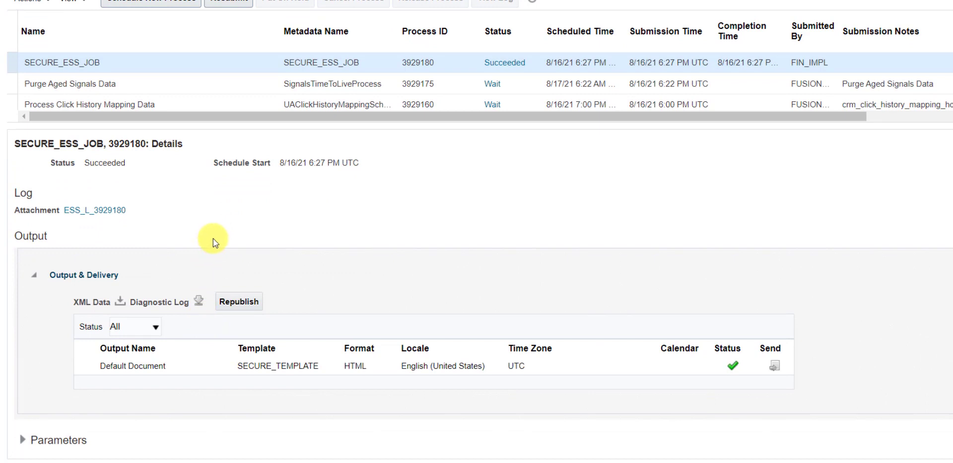
left_click_drag(15, 143, 103, 144)
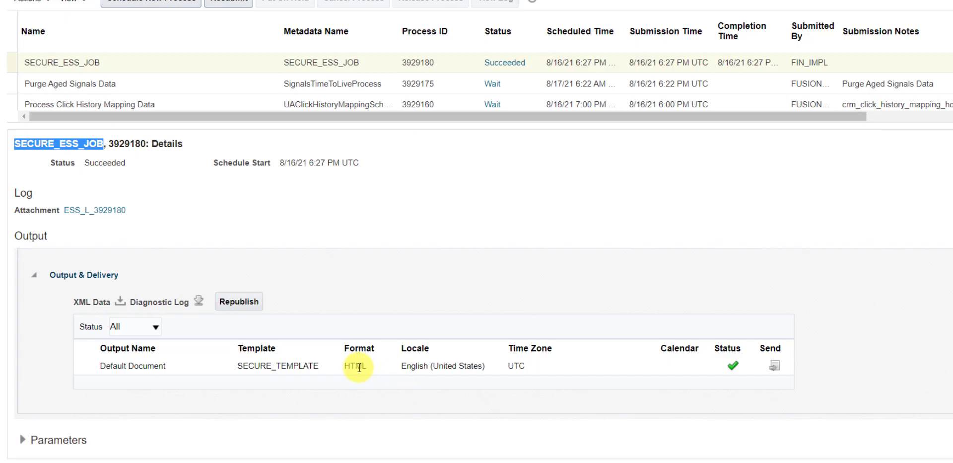
left_click(152, 366)
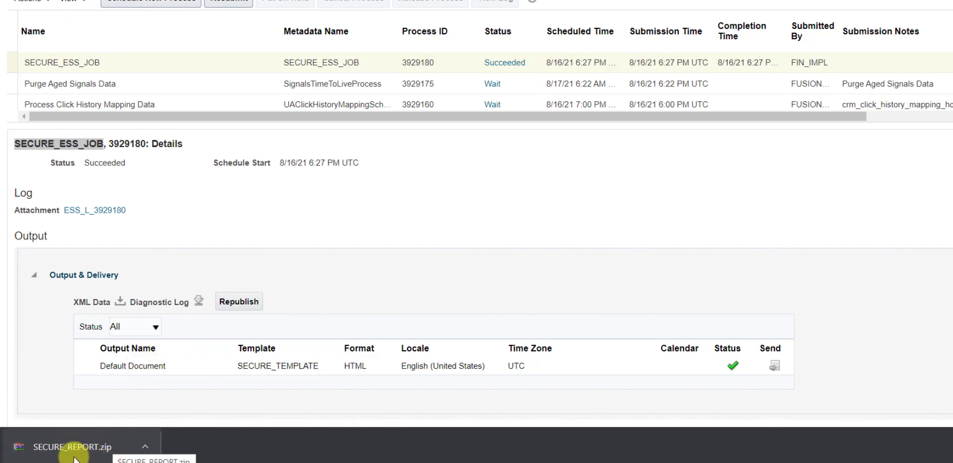
left_click(102, 452)
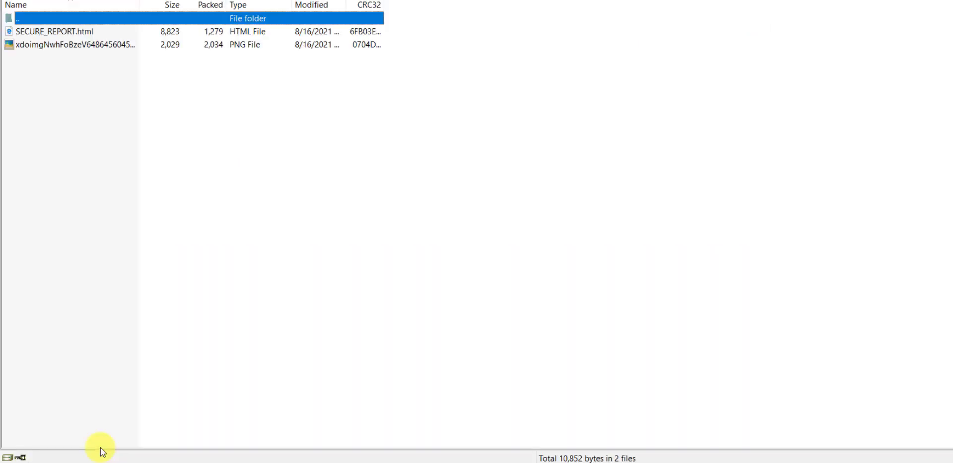
double_click(45, 33)
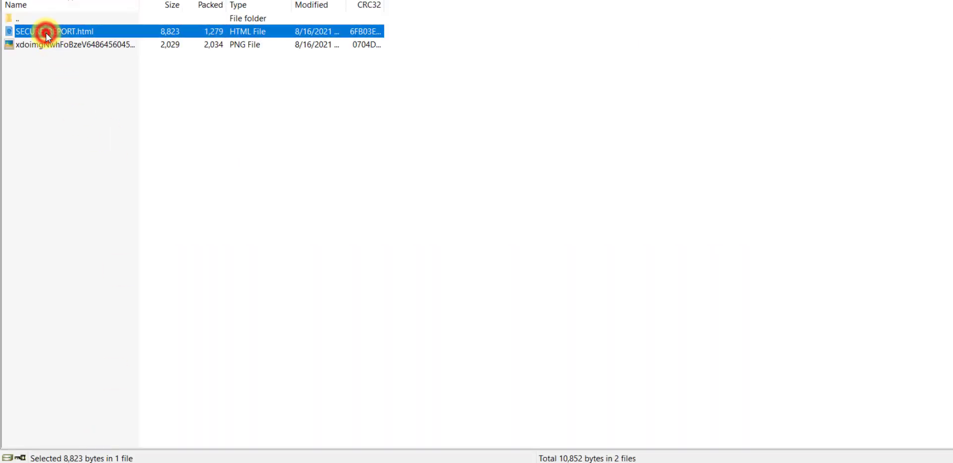
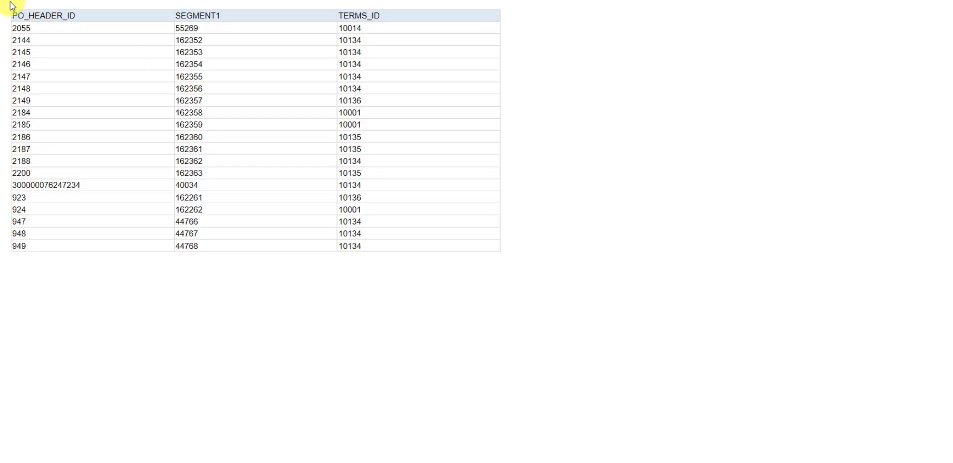
Examine the rows of the HTML report output, close it and return to the SECURE_ESS_JOB process details.
left_click_drag(8, 4, 455, 240)
left_click(608, 231)
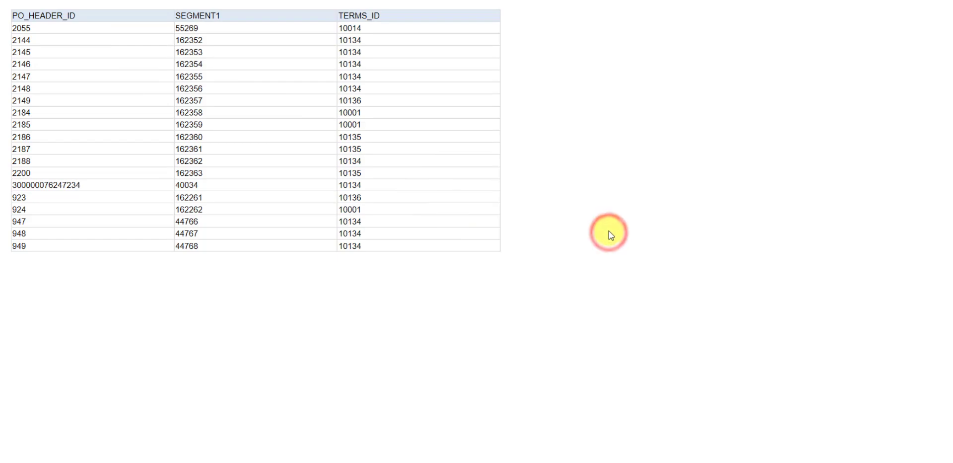
key("alt+F4")
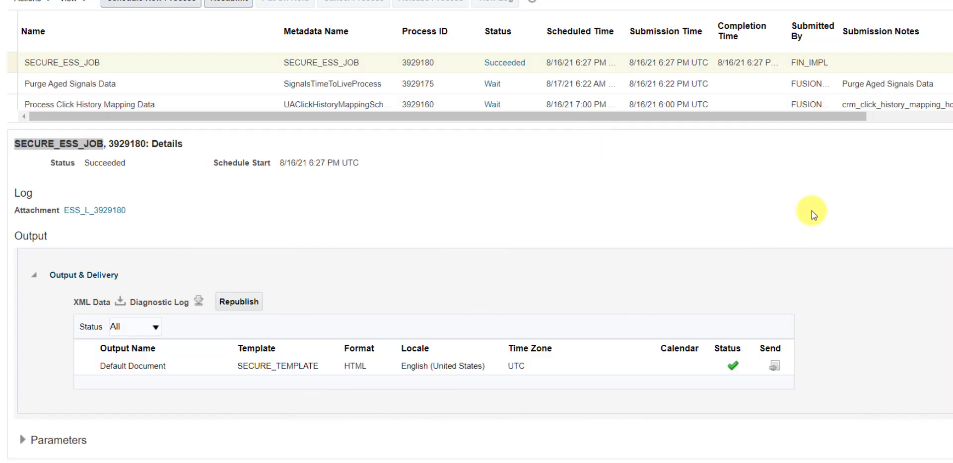
scroll(675, 180, "up", 1)
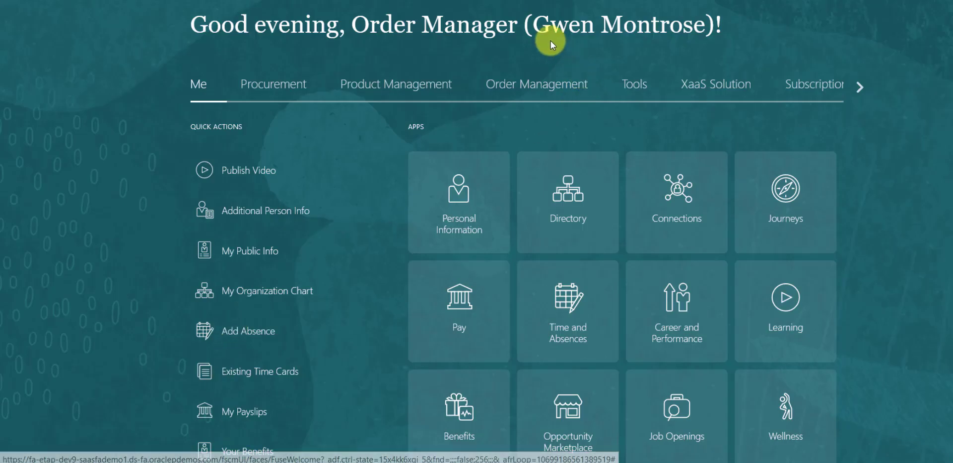
Switch to the Order Manager user's session and open the Scheduled Processes page from the Tools group.
left_click_drag(532, 28, 707, 28)
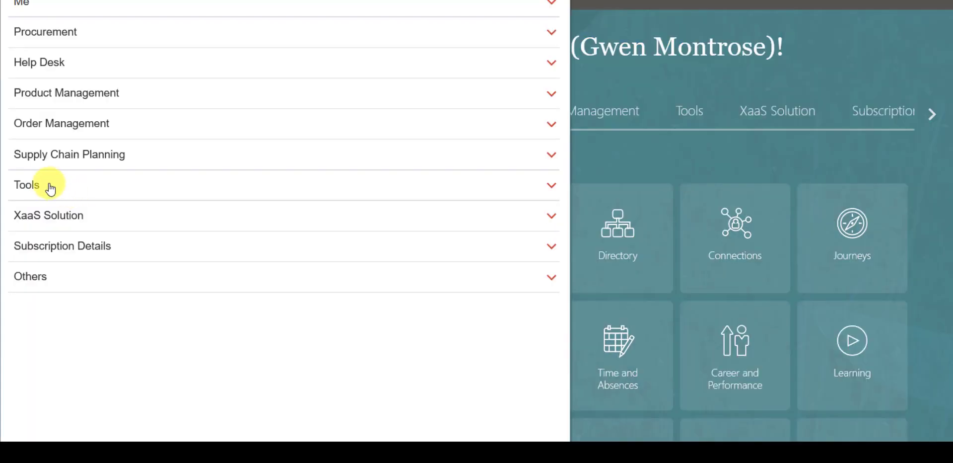
left_click(43, 108)
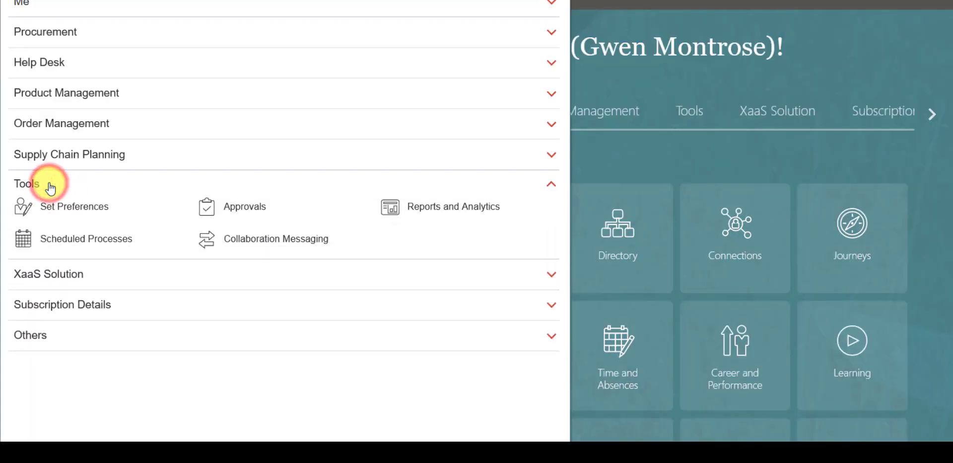
left_click(109, 244)
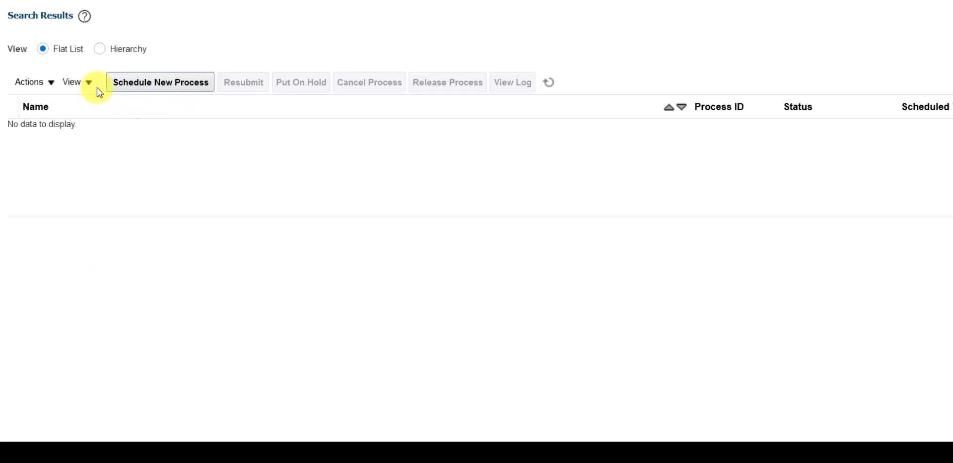
Try to schedule a new process of type Job with the name SECURE_ESS_JOB as the Order Manager user.
left_click(171, 85)
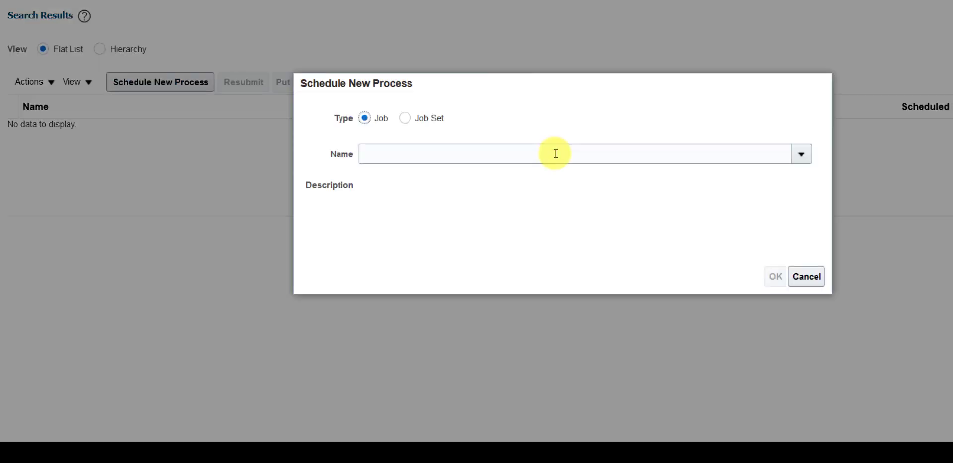
left_click(554, 153)
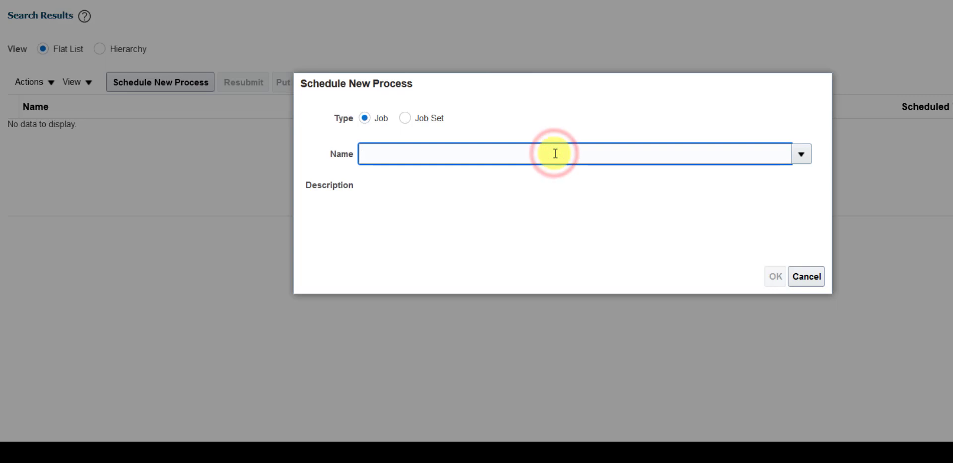
type("SECURE_ESS_JOB")
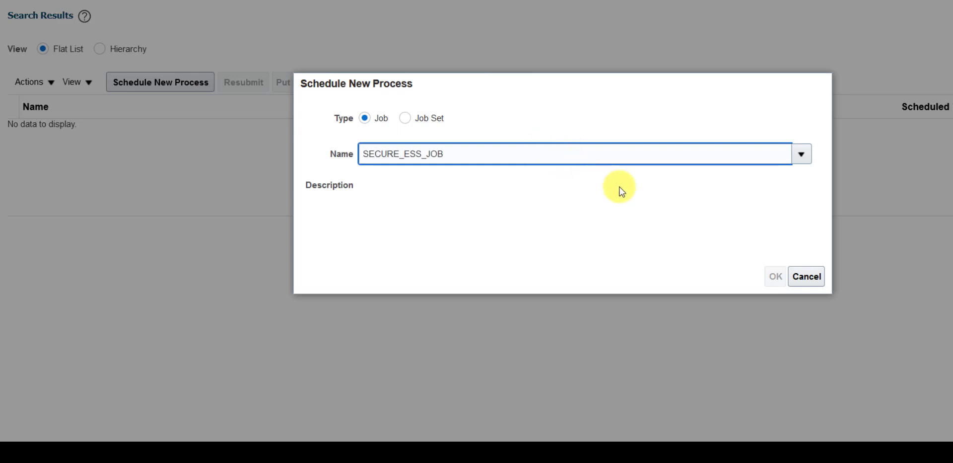
left_click(753, 276)
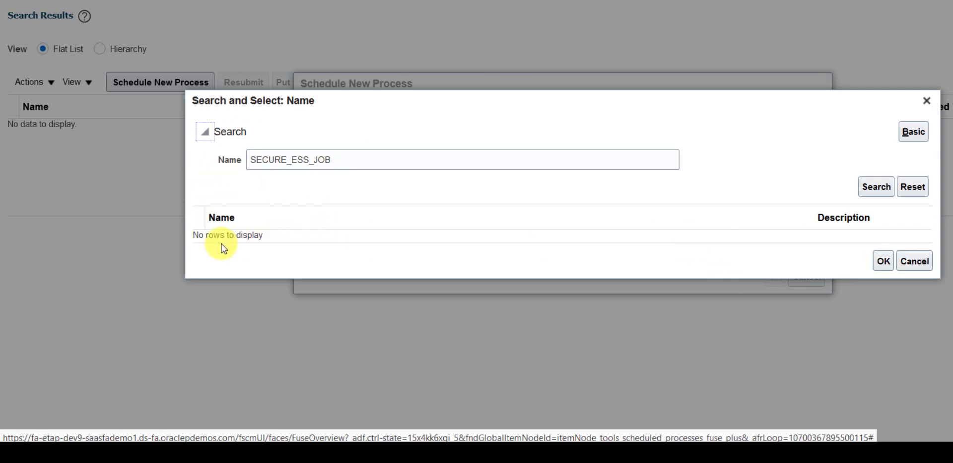
Repeat the search for SECURE_ESS_JOB in the name selection dialog and close the dialog.
left_click_drag(194, 235, 262, 235)
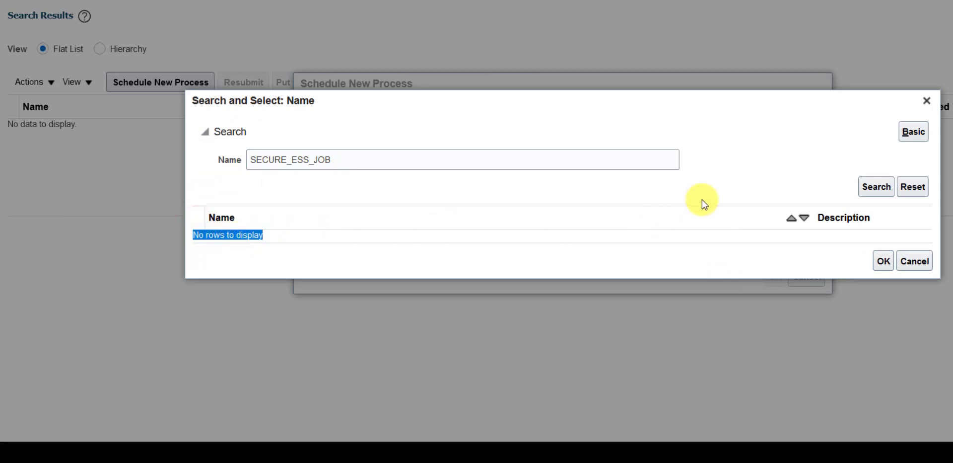
left_click(874, 186)
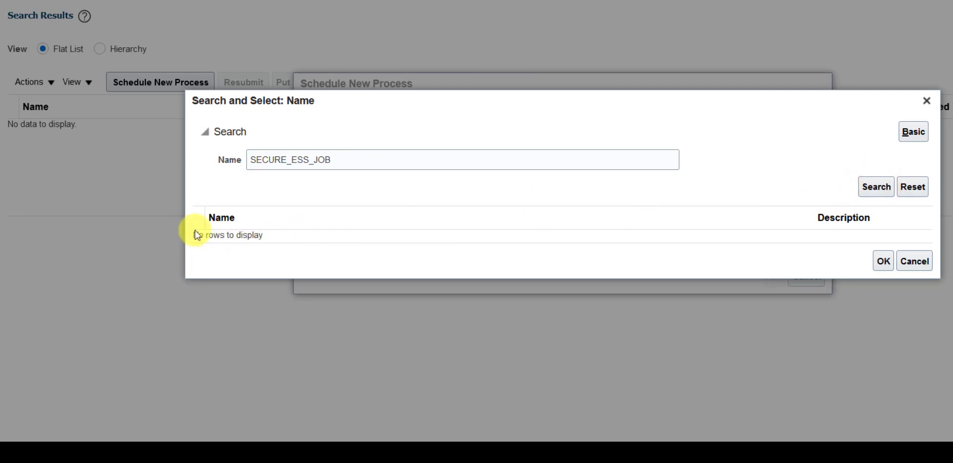
left_click_drag(193, 235, 267, 240)
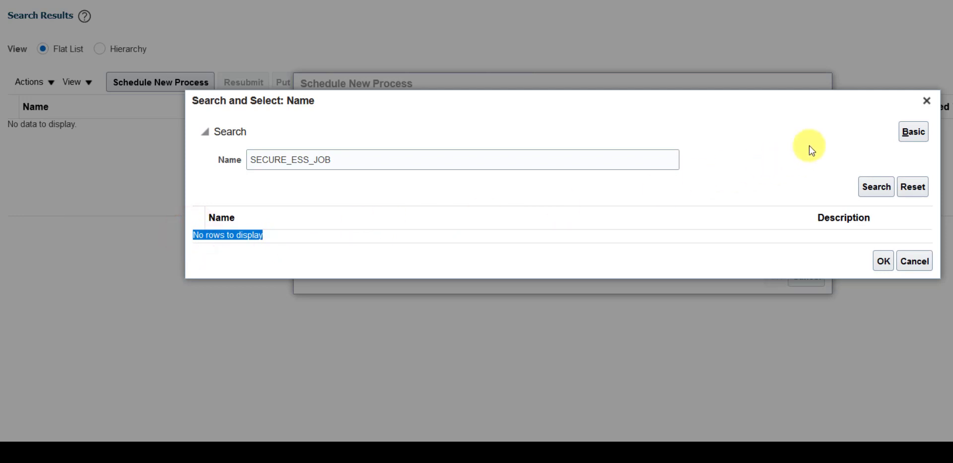
left_click(926, 100)
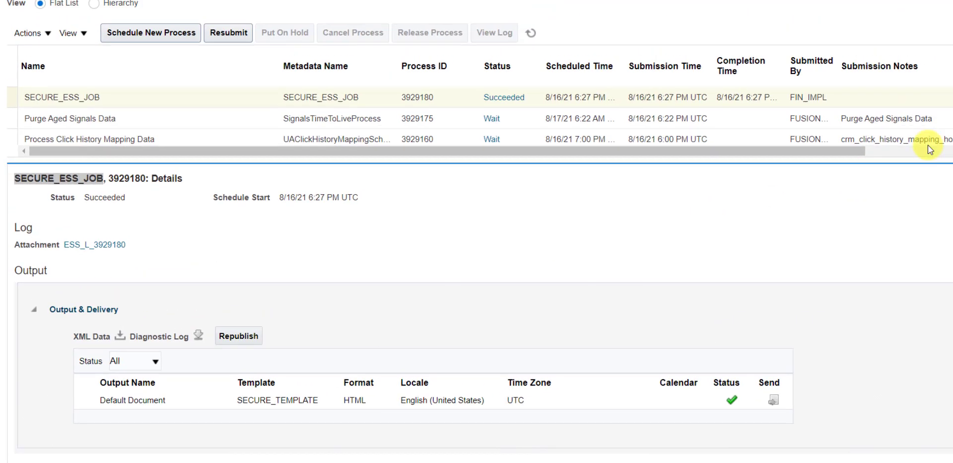
Switch to the text editor notes and add the heading "4. Give the Privileges." below the report ID line.
scroll(659, 267, "up", 1)
scroll(659, 267, "down", 1)
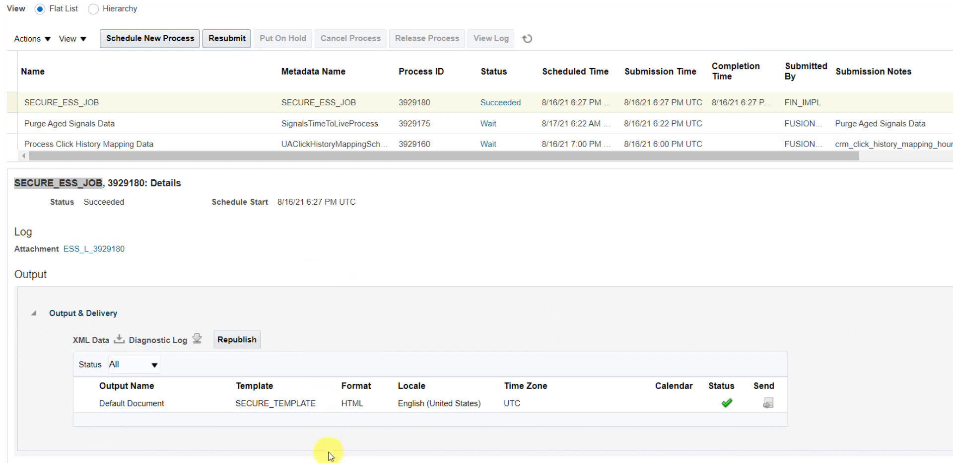
left_click(308, 427)
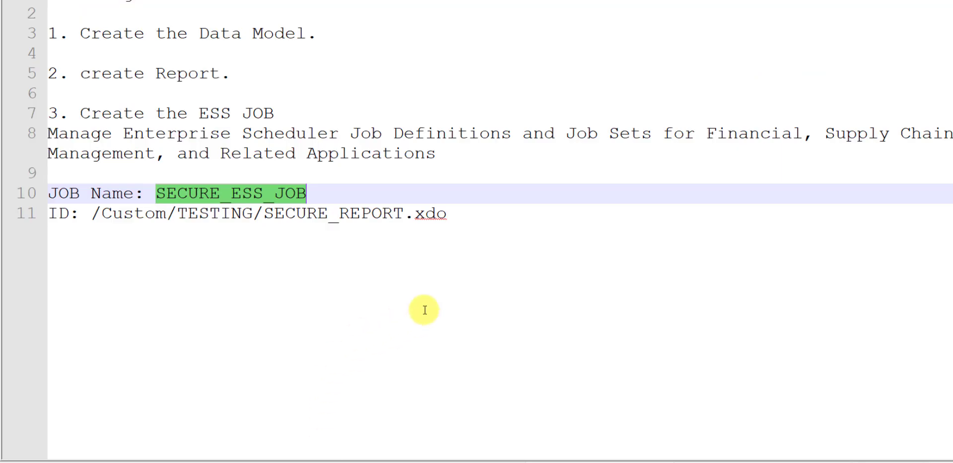
left_click(483, 228)
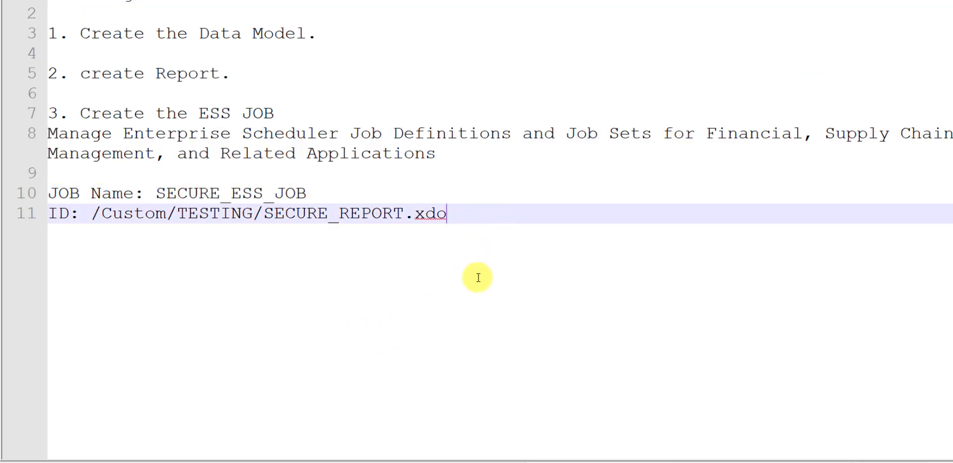
key("Return")
key("Return")
type("4. Gi")
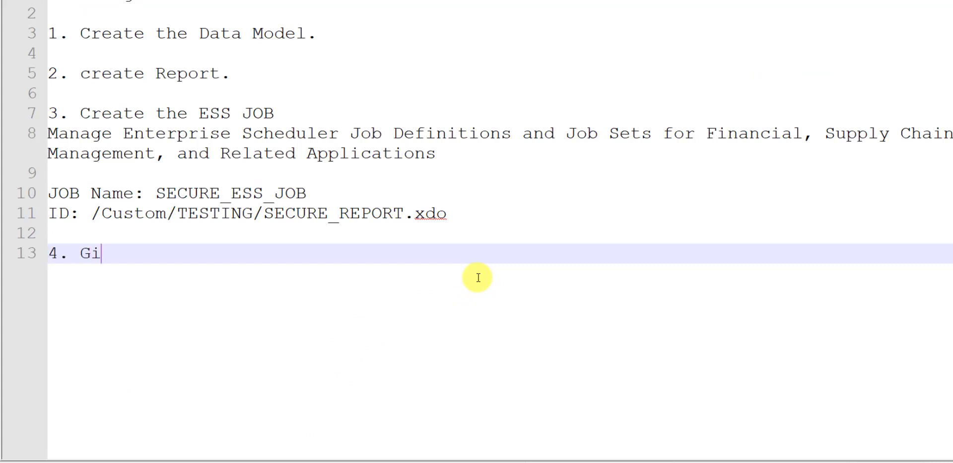
type("ve the Privileges.")
key("Return")
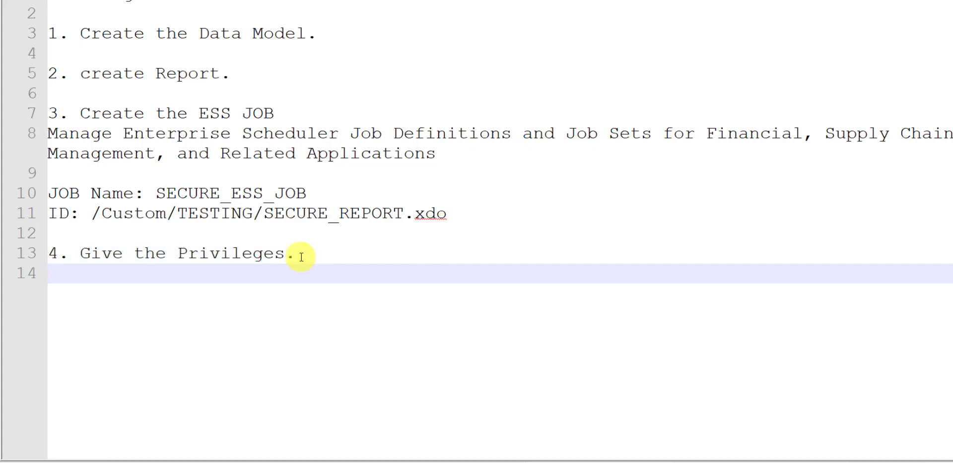
key("Return")
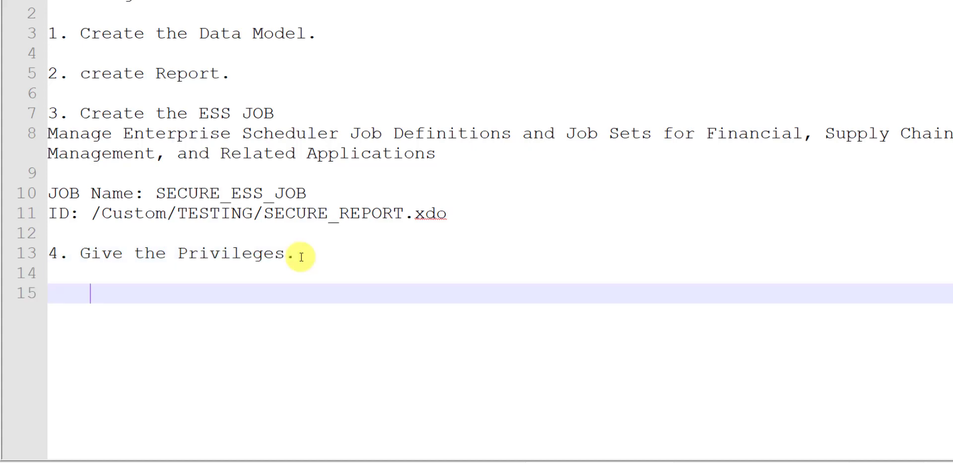
Add the indented sub-item "A. Submit ESS job: Import user and Role Application Security data." under the privileges heading.
type("I")
key("BackSpace")
type("A. S")
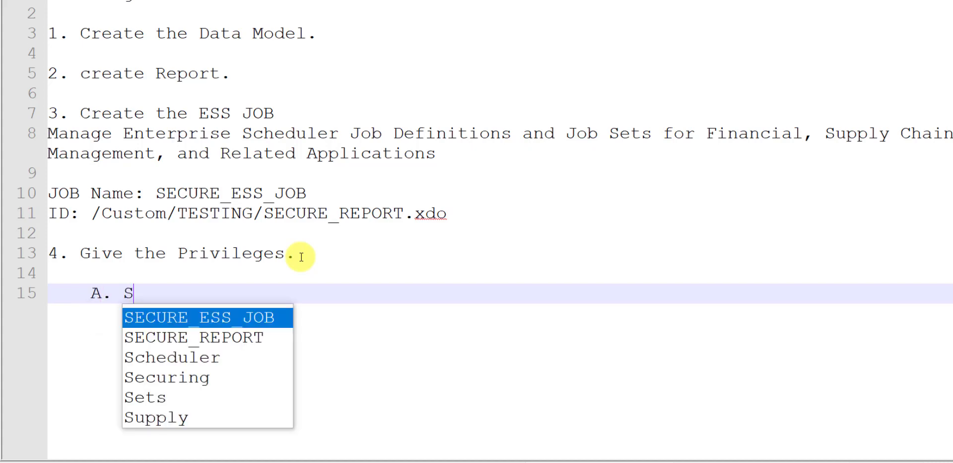
type("ubmit ESS job:")
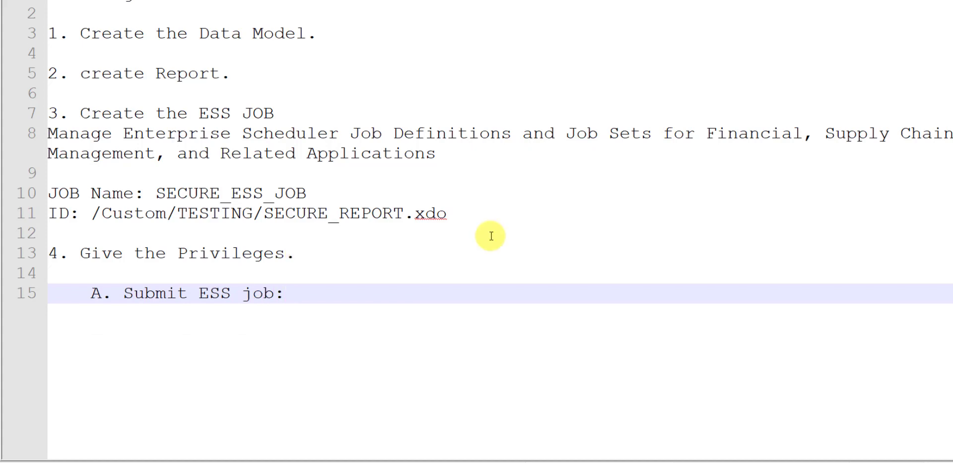
type("Import user and Role Application Security data")
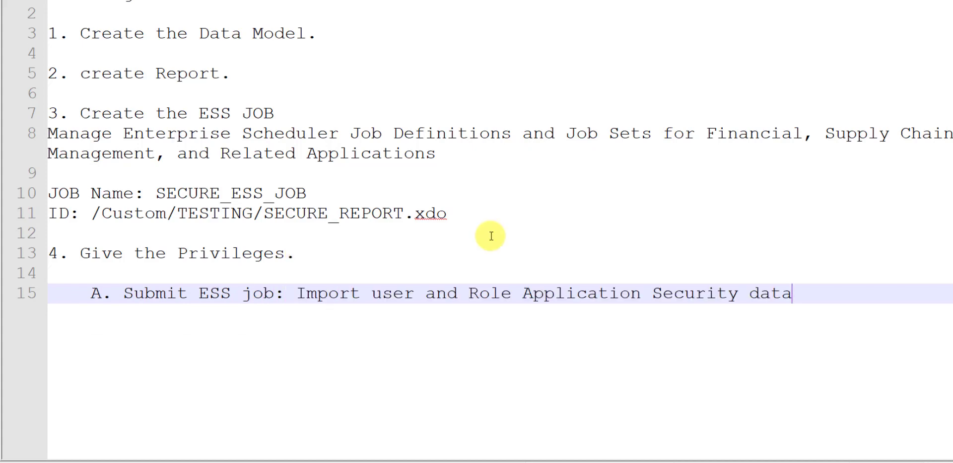
Copy the job name "Import user and Role Application Security data" from the notes and enter it as the name of a new scheduled process.
double_click(795, 293)
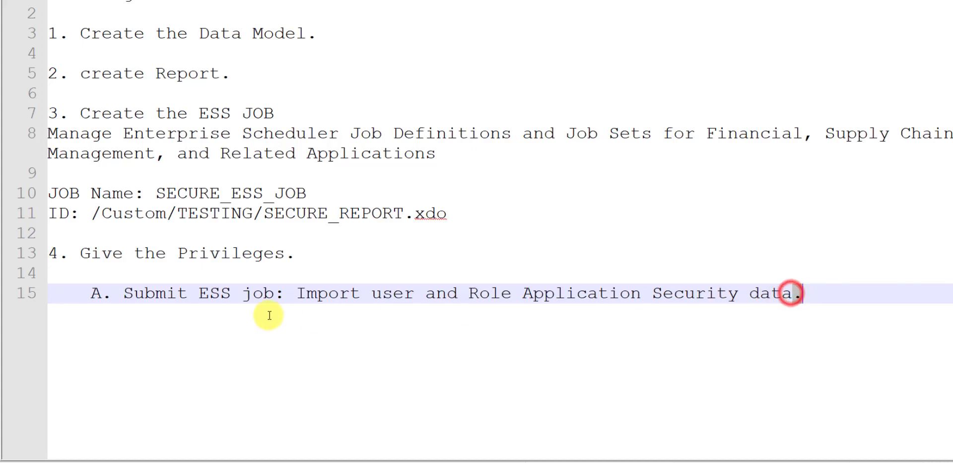
left_click(297, 293, "shift")
key("ctrl+c")
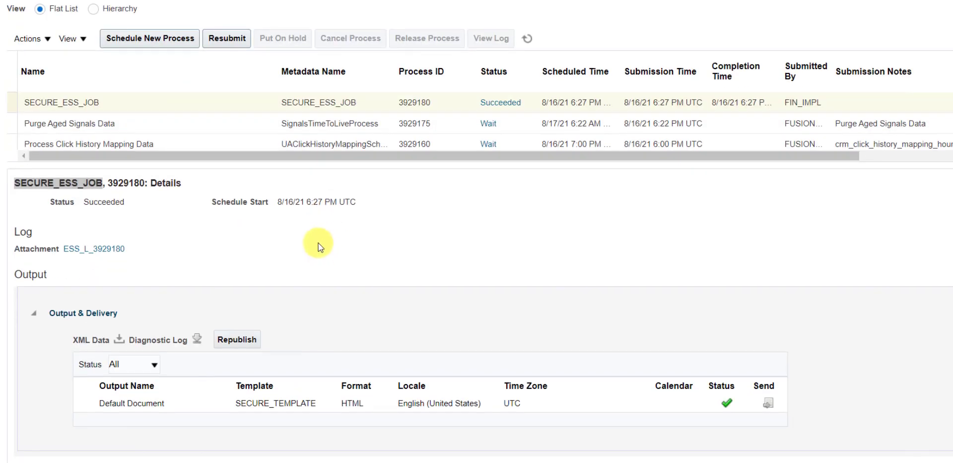
left_click(161, 40)
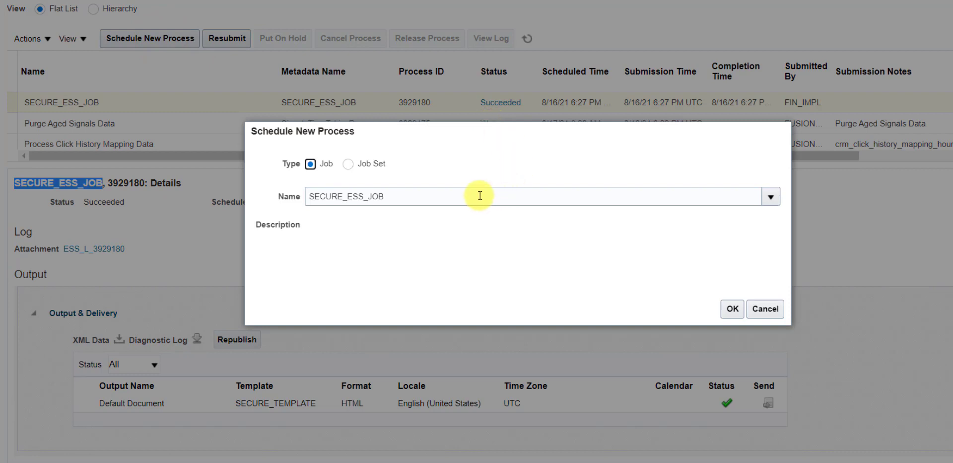
left_click(479, 195)
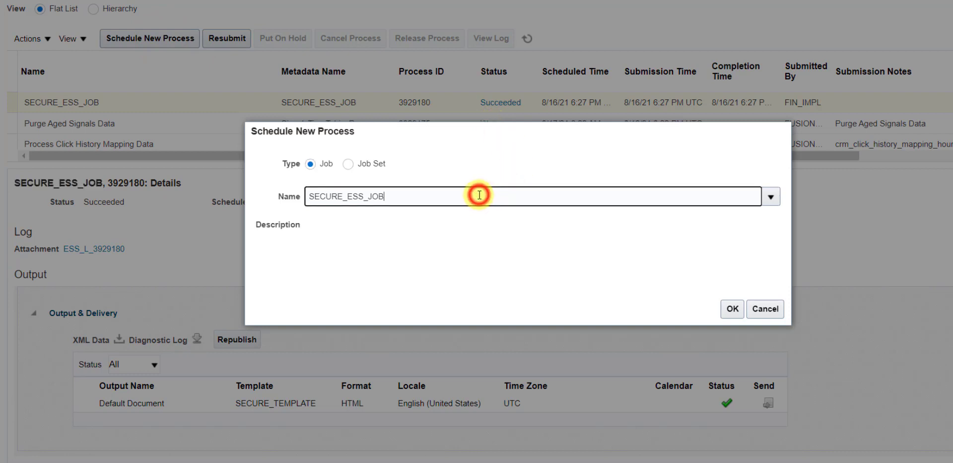
left_click_drag(479, 195, 277, 198)
key("ctrl+v")
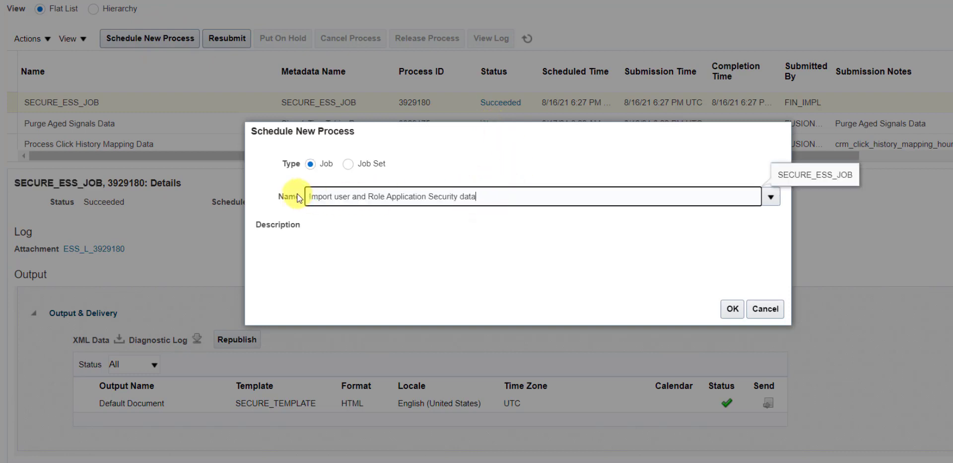
Select the Import User and Role Application Security Data job and submit it with the default options.
left_click(470, 229)
left_click(632, 277)
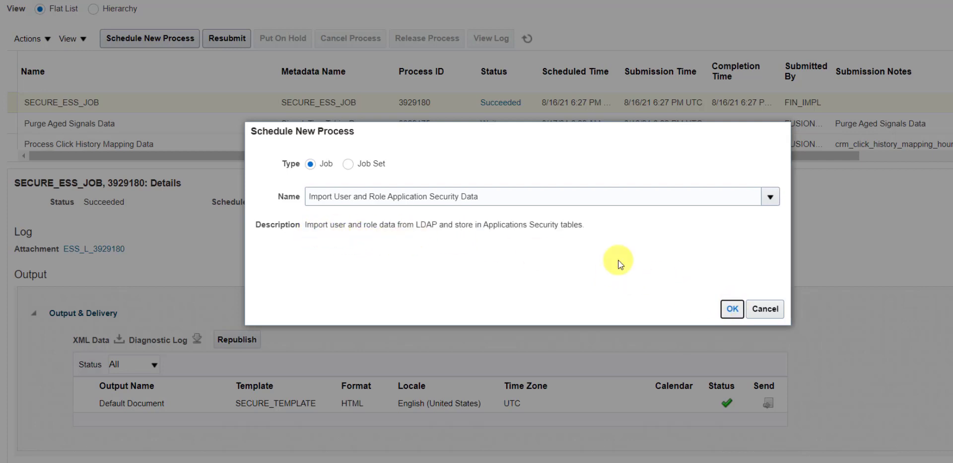
left_click(731, 310)
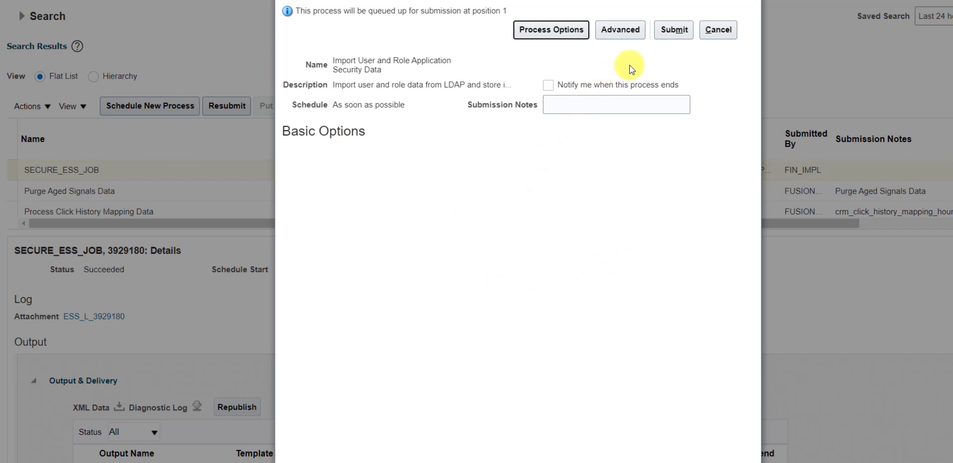
left_click(674, 31)
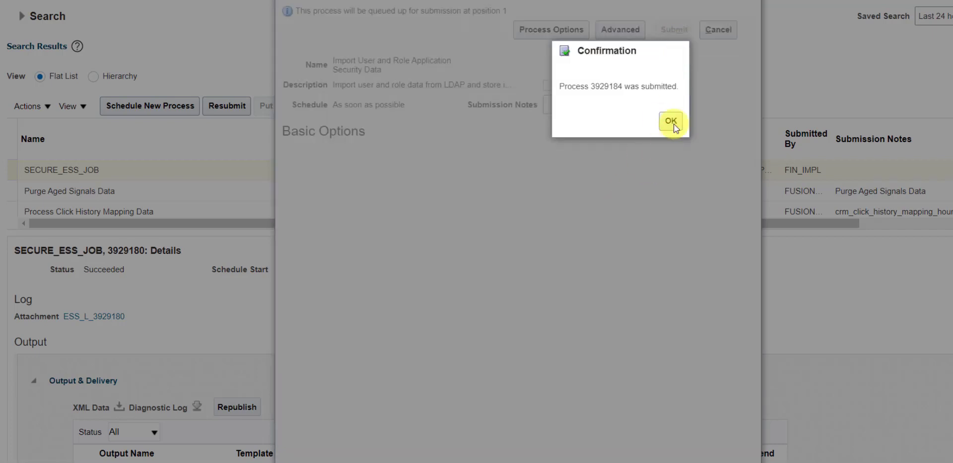
left_click(674, 120)
Refresh the scheduled processes list to check the import job's status, and open the job's details.
left_click(528, 106)
left_click(527, 142)
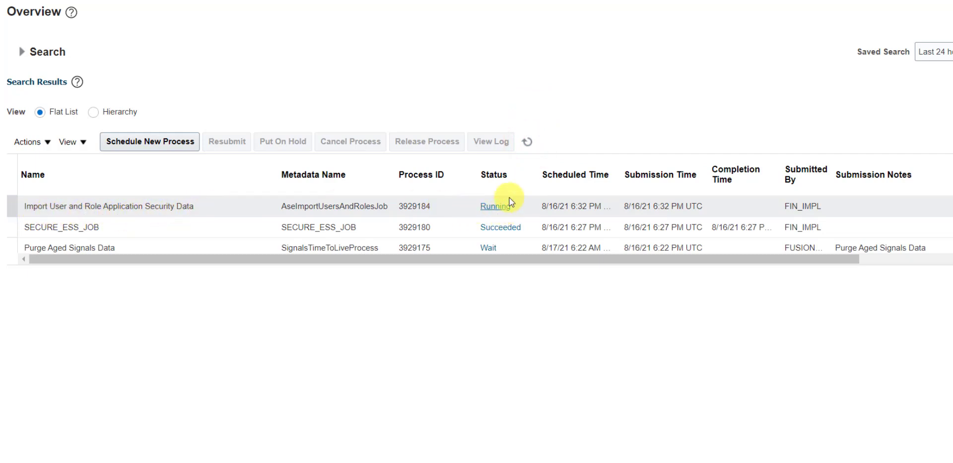
left_click(527, 142)
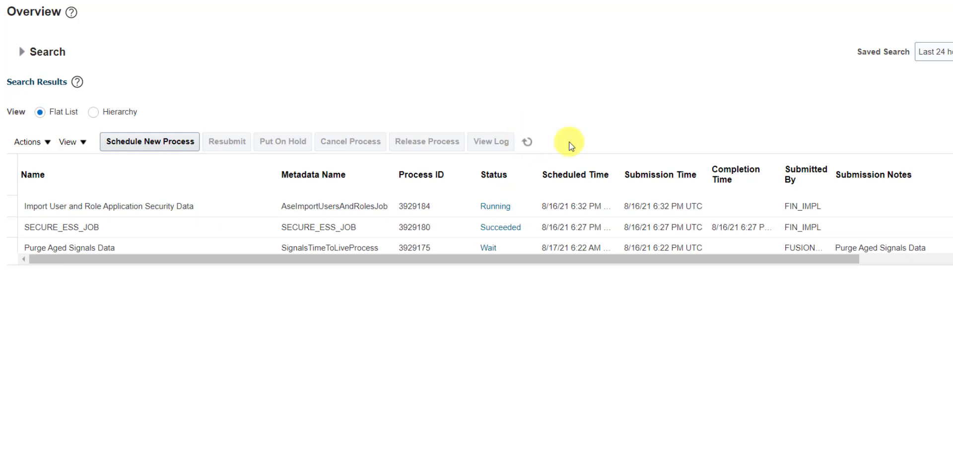
left_click(530, 144)
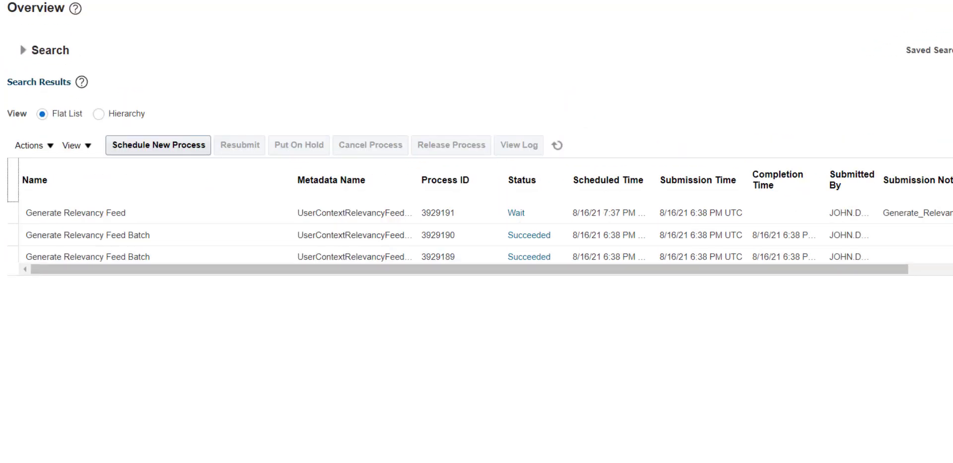
scroll(488, 232, "down", 1)
left_click(556, 145)
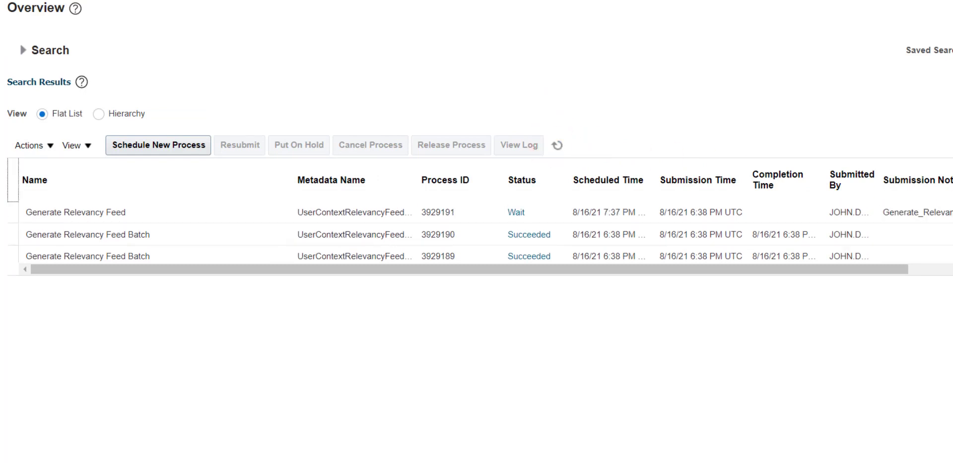
scroll(194, 233, "down", 3)
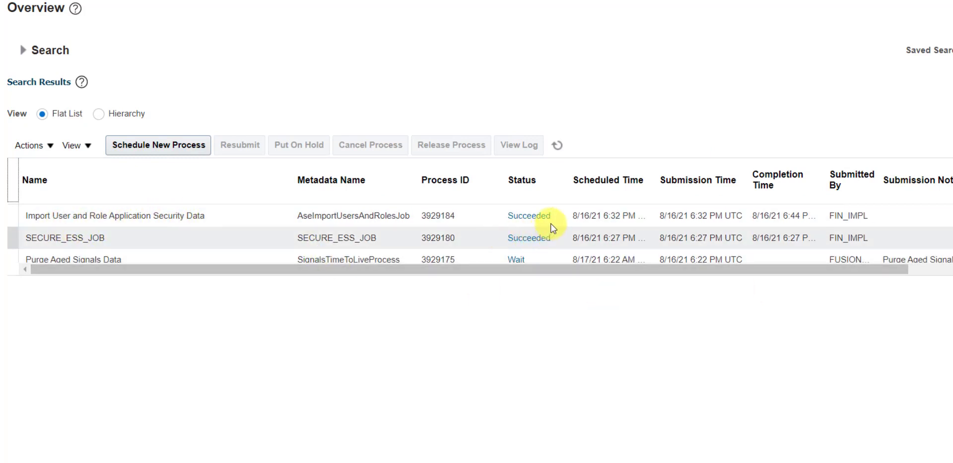
left_click(869, 219)
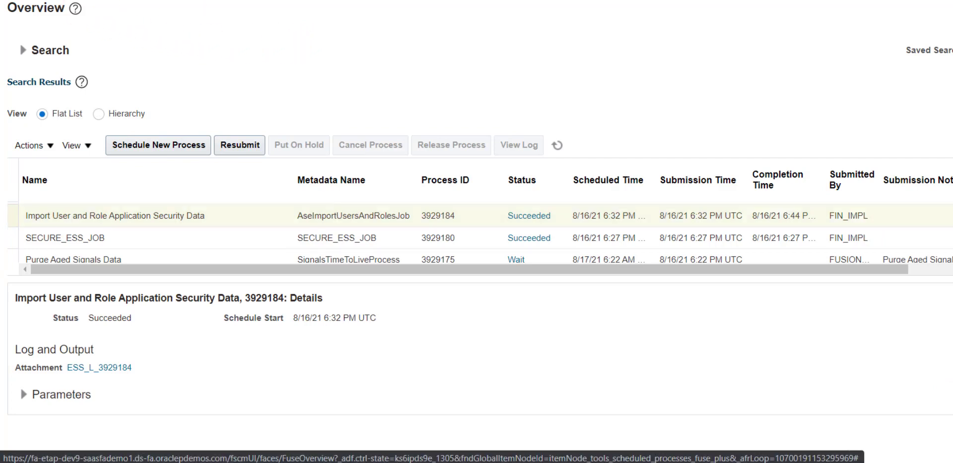
Open the Security Console and start creating a new role.
scroll(78, 337, "down", 8)
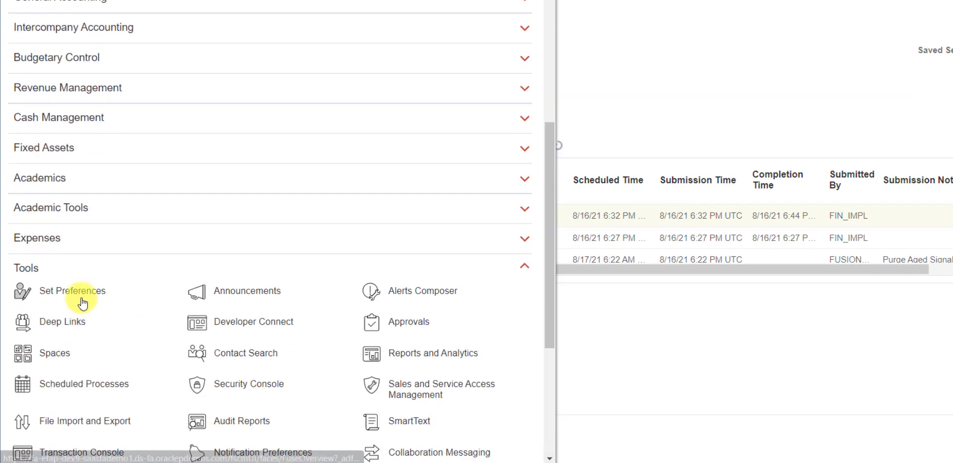
scroll(83, 303, "down", 2)
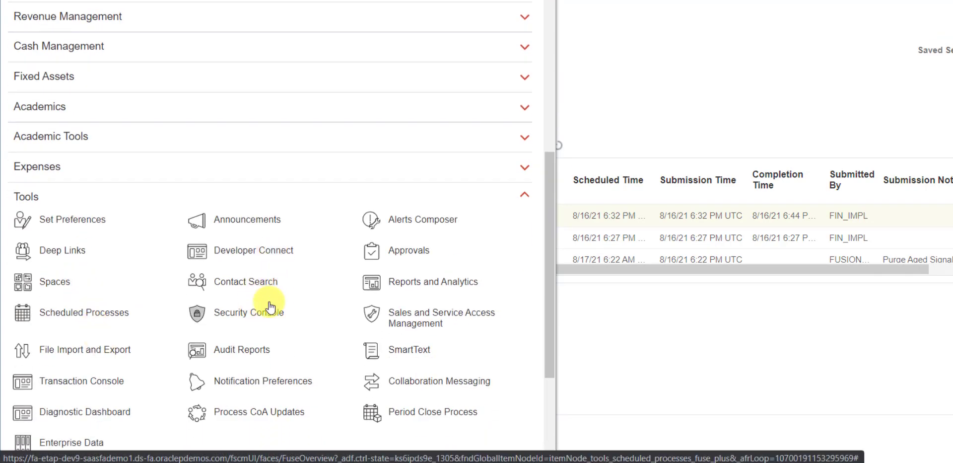
left_click(262, 320)
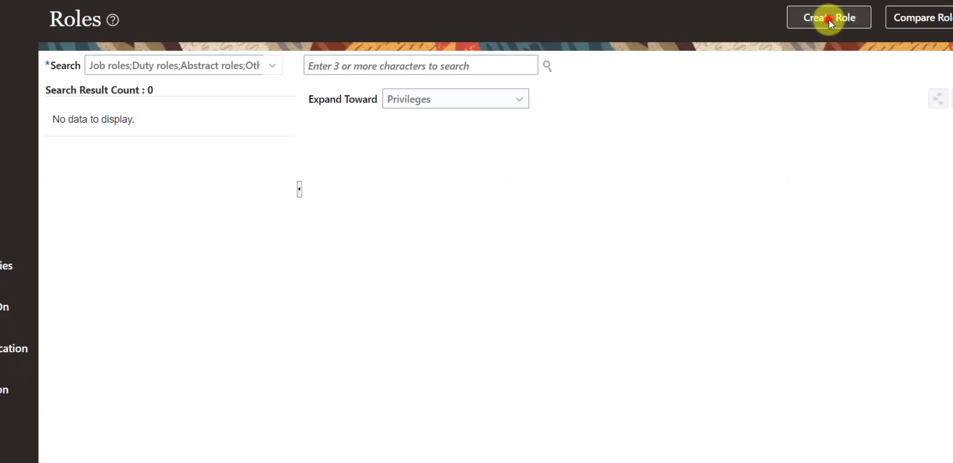
left_click(829, 20)
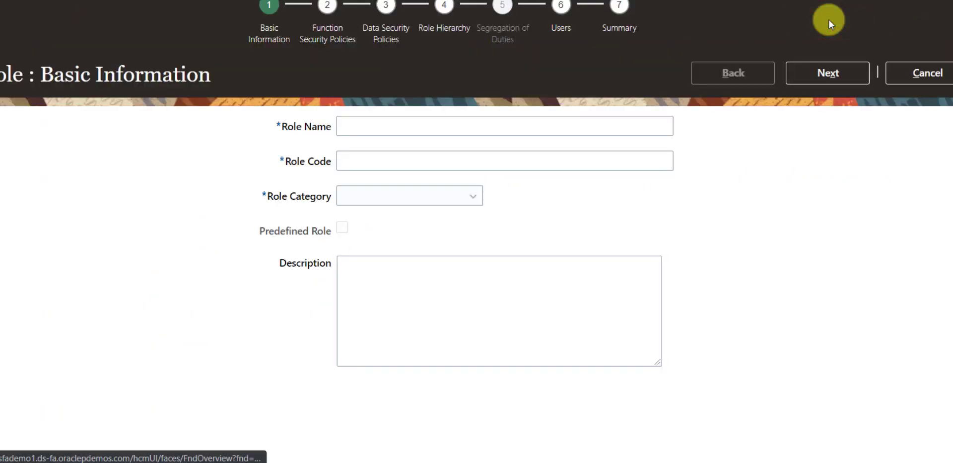
Set the role name and role code to SECURE_ROLE_ESS and the role category to Common - Job Roles.
left_click(444, 129)
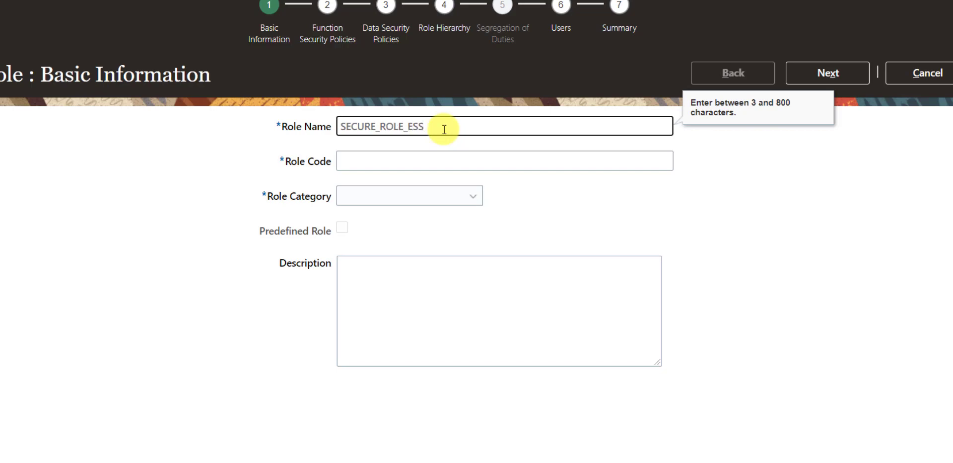
left_click_drag(444, 128, 281, 127)
key("ctrl+c")
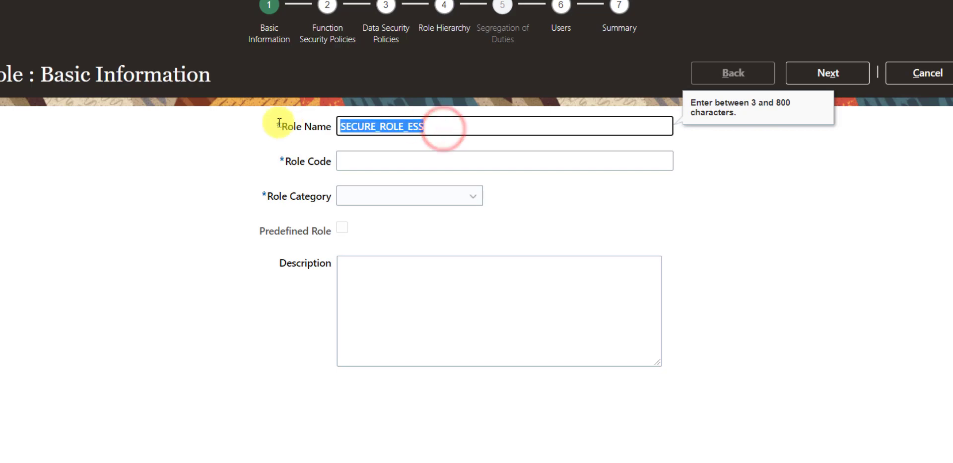
left_click(357, 158)
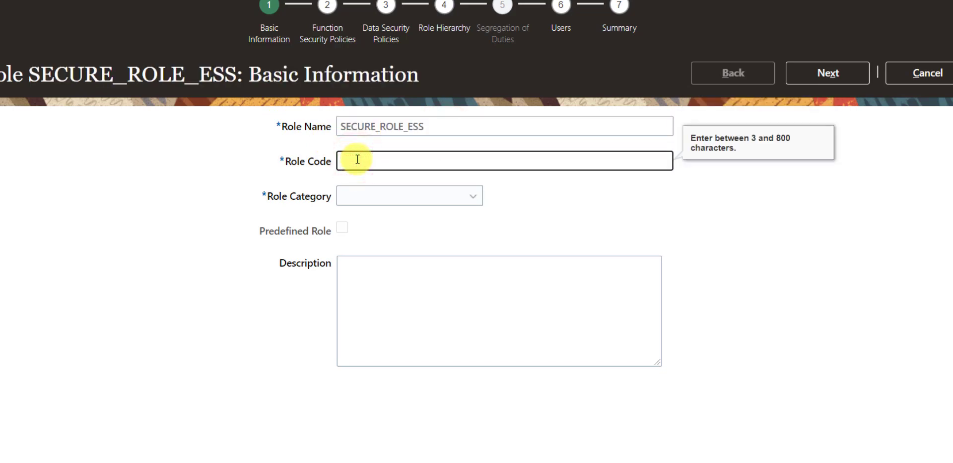
key("ctrl+v")
left_click(368, 196)
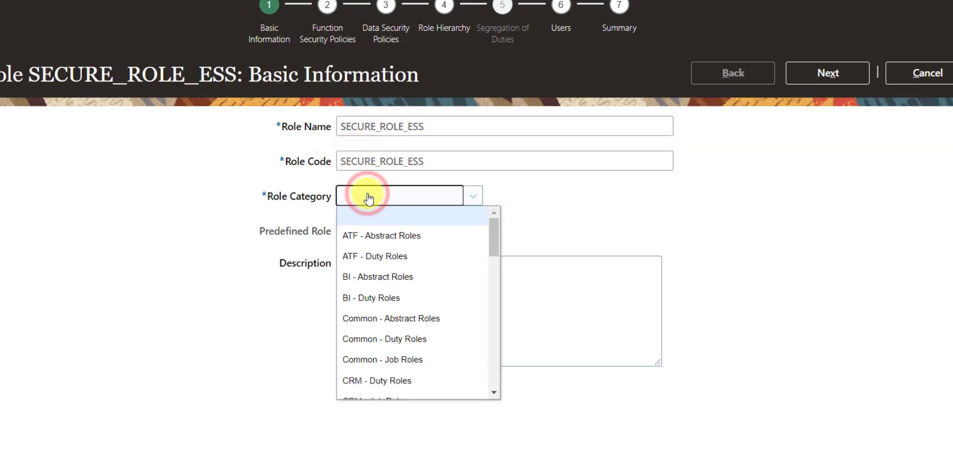
left_click(397, 364)
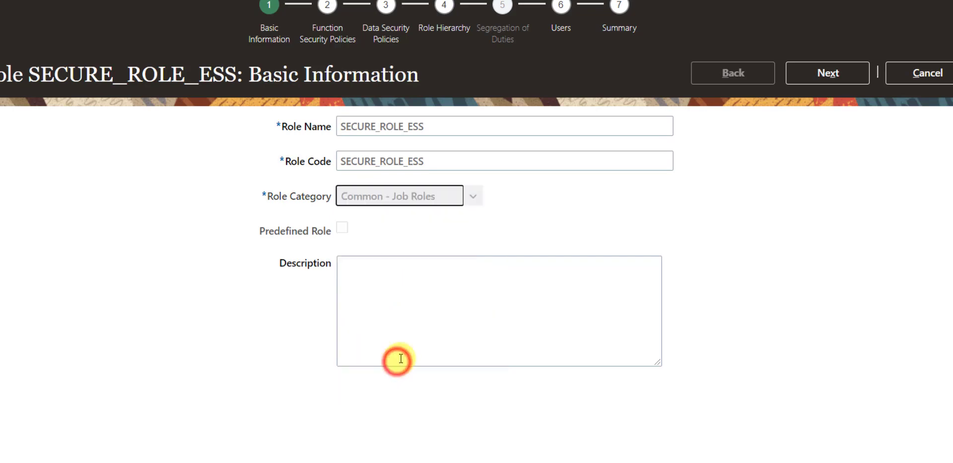
Proceed to the role's Function Security Policies and start adding a function security policy.
left_click(835, 72)
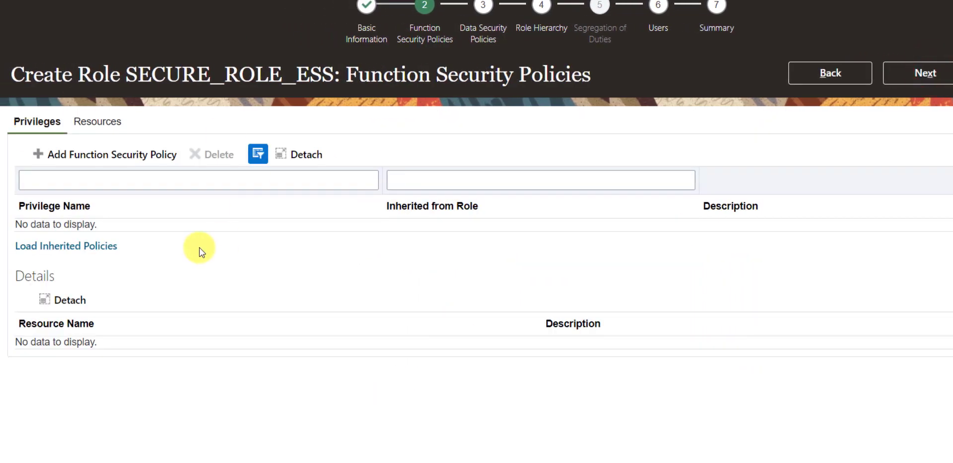
left_click(61, 160)
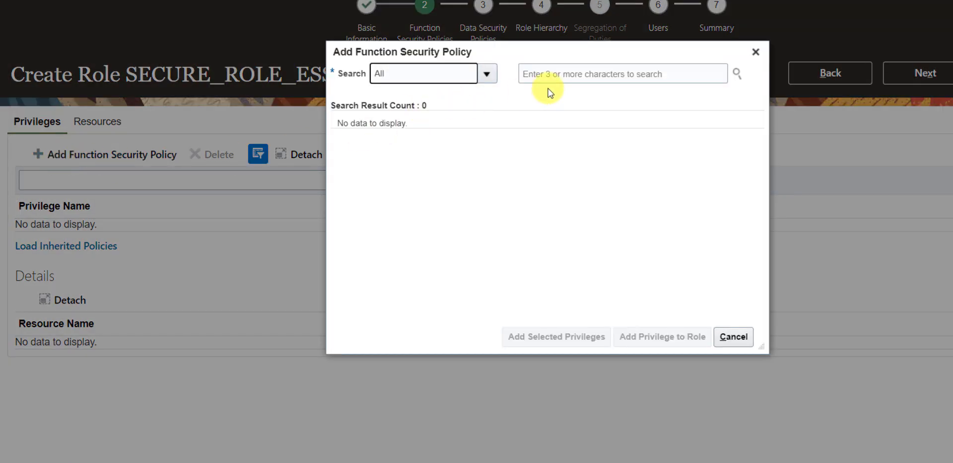
left_click(553, 76)
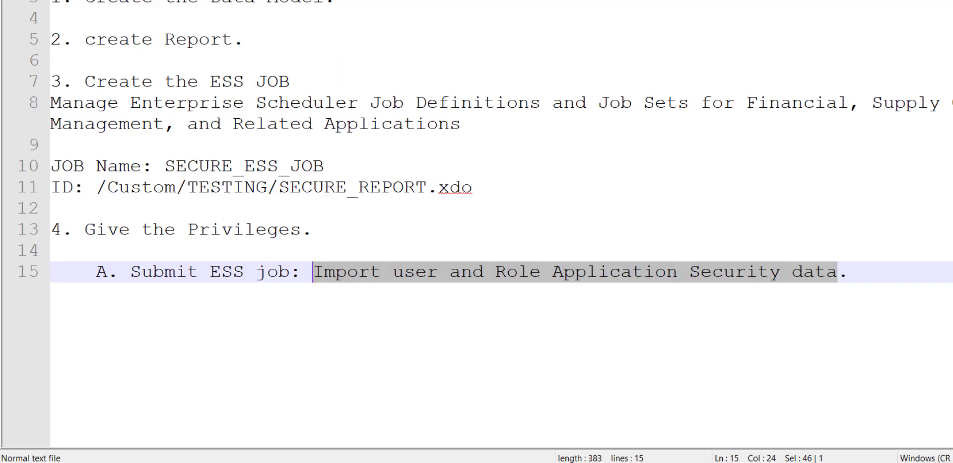
Switch to the text editor notes and add the line "Role Name: SECURE_ROLE_ESS" below the import job sub-item.
left_click(339, 459)
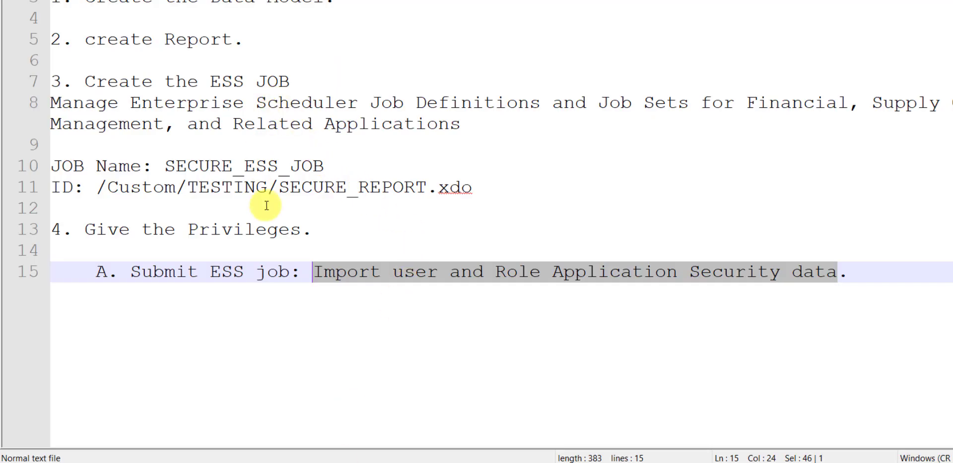
left_click(239, 165)
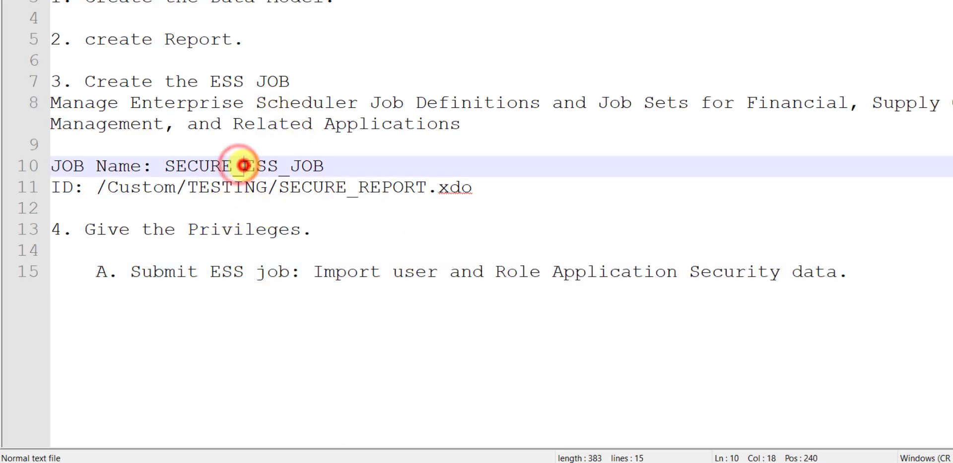
double_click(239, 166)
left_click(130, 295)
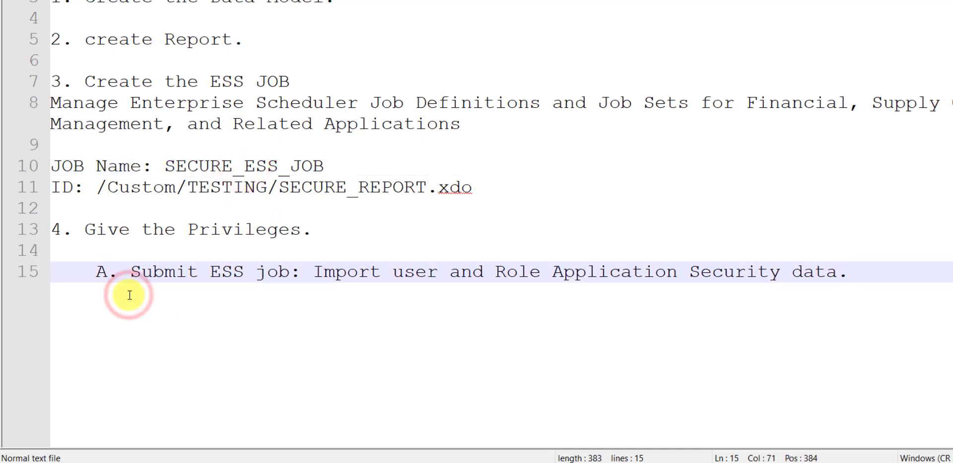
key("Return")
type("R")
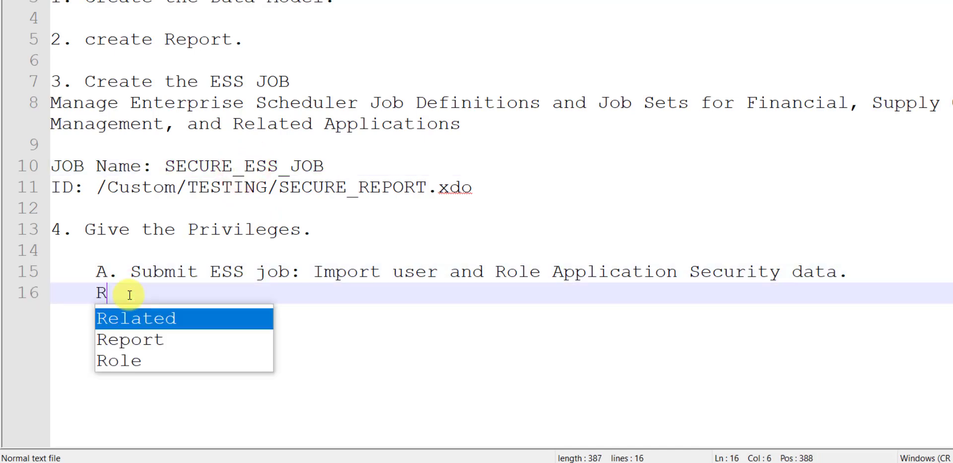
type("ole Name")
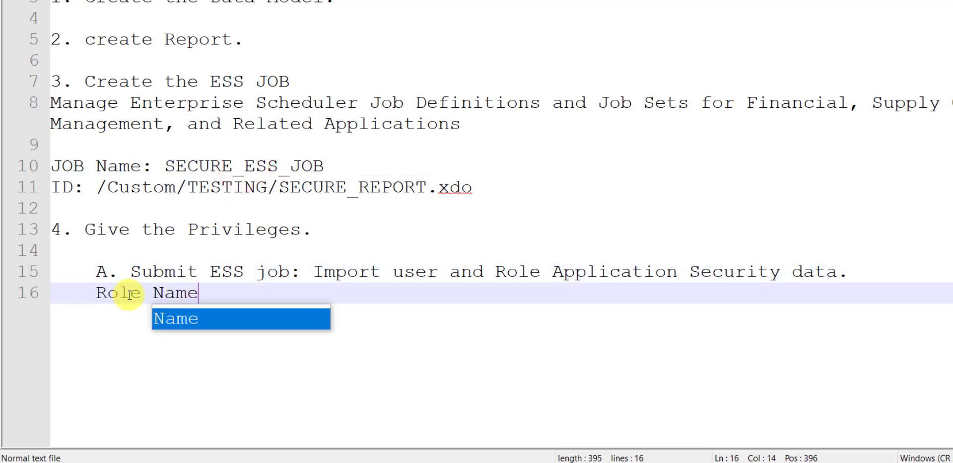
type(": SECURE_ROLE_ESS")
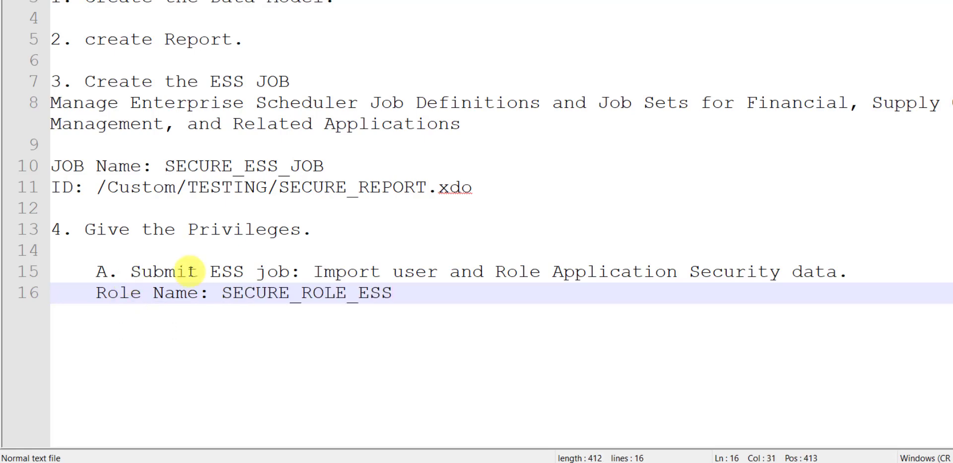
Copy SECURE_ESS_JOB from the notes, search for it as a function security policy in Oracle Fusion, and add that privilege to the role.
double_click(271, 168)
key("ctrl+c")
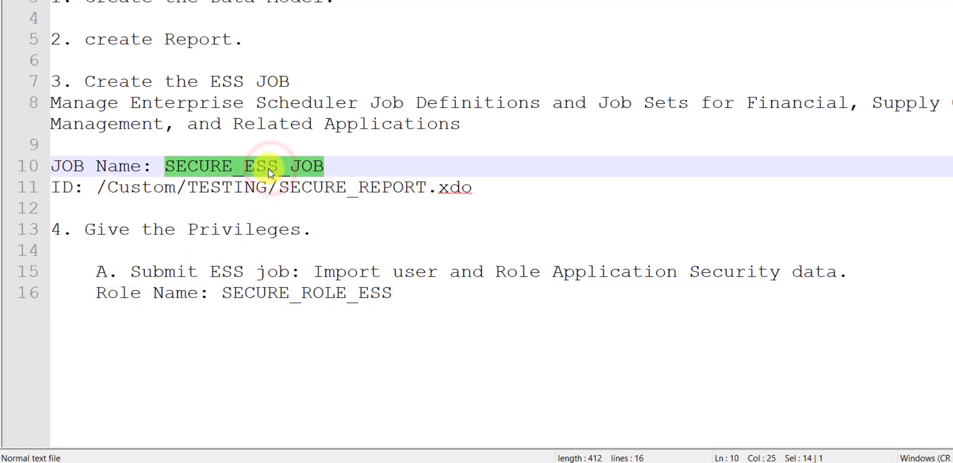
key("alt+Tab")
key("ctrl+v")
left_click(737, 74)
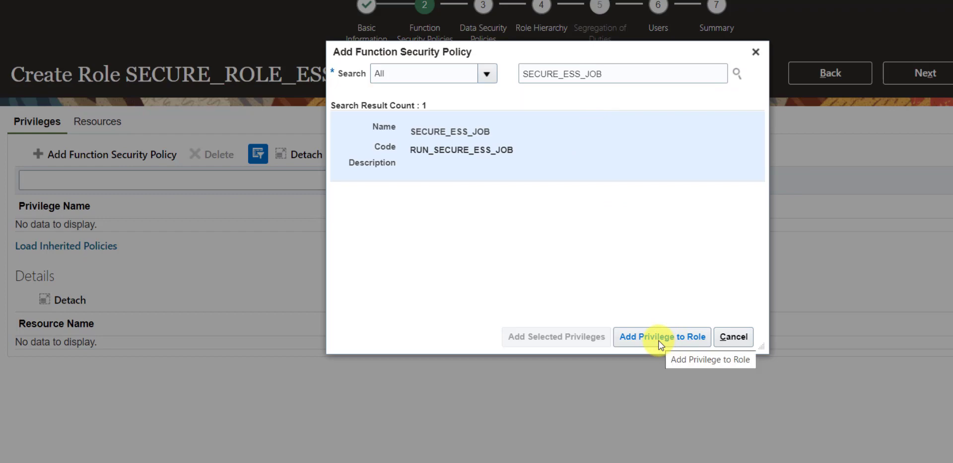
left_click(659, 340)
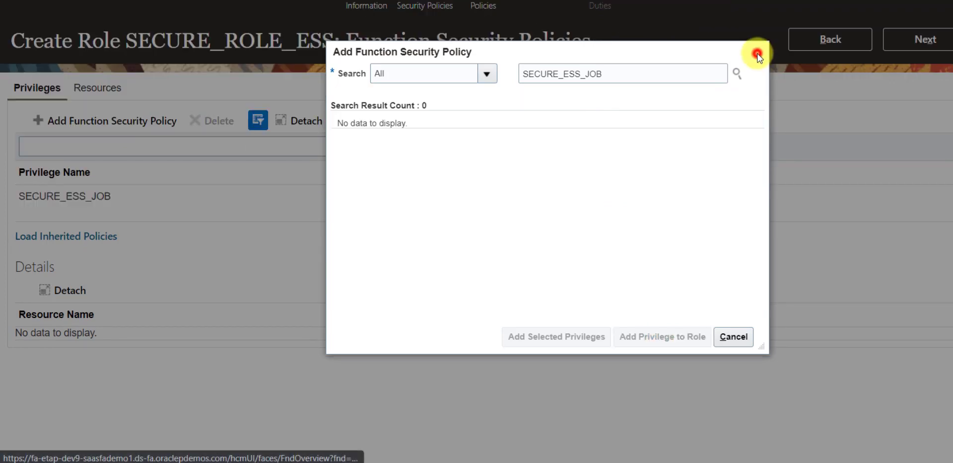
Finish adding function security policies and proceed past Data Security Policies and Role Hierarchy to the role's Users page.
left_click(758, 55)
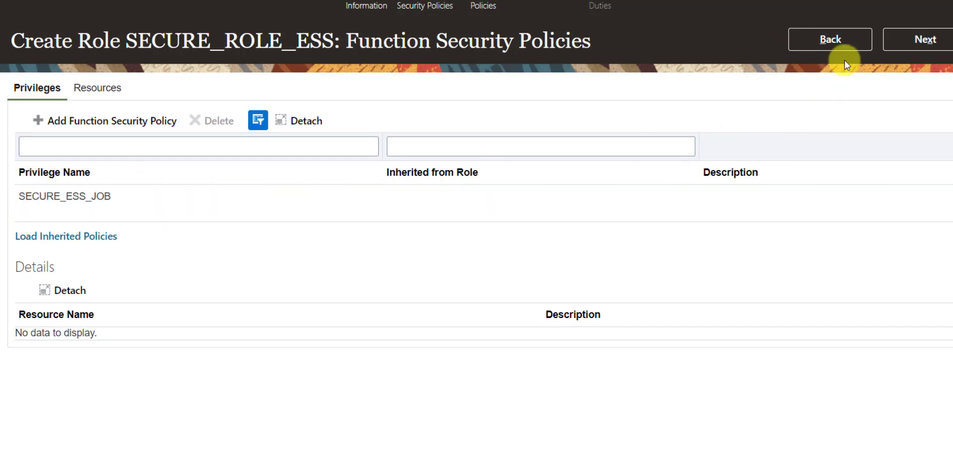
left_click(915, 46)
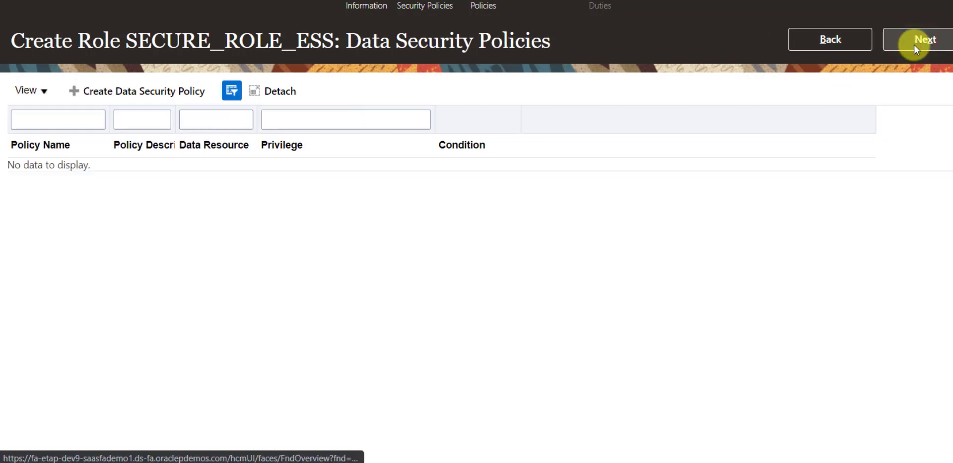
left_click(915, 45)
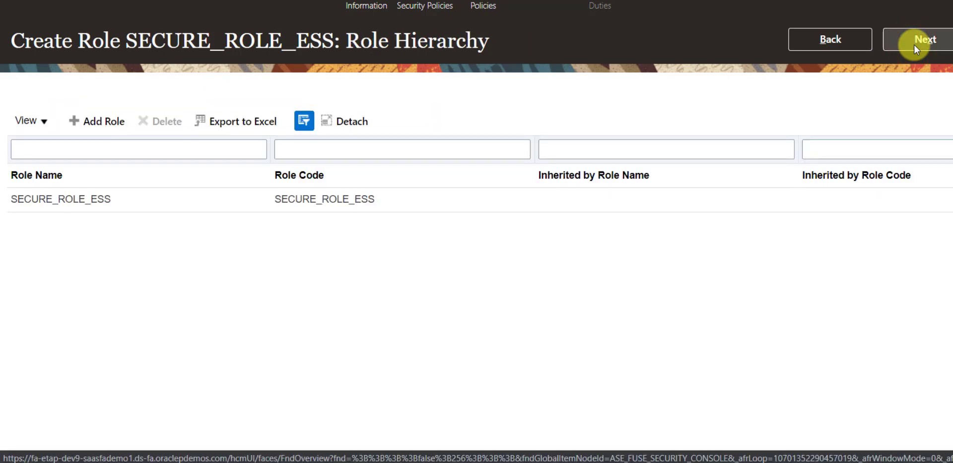
left_click(914, 43)
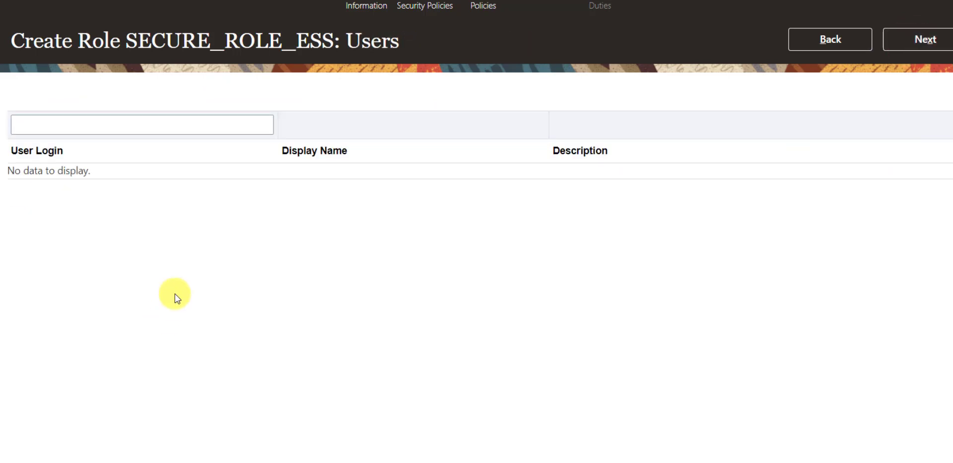
Start adding a user to the role and search for the Order Manager user's name, copied from that user's Oracle Fusion home page.
scroll(388, 229, "up", 1)
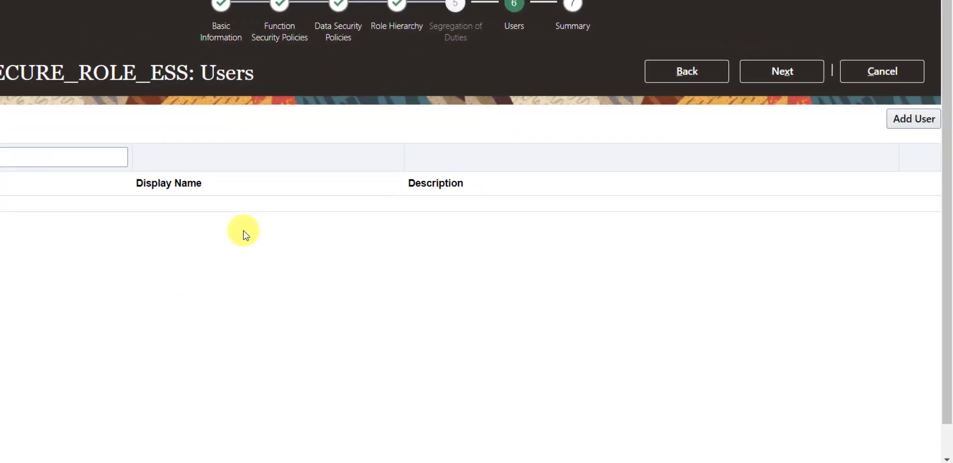
left_click(910, 124)
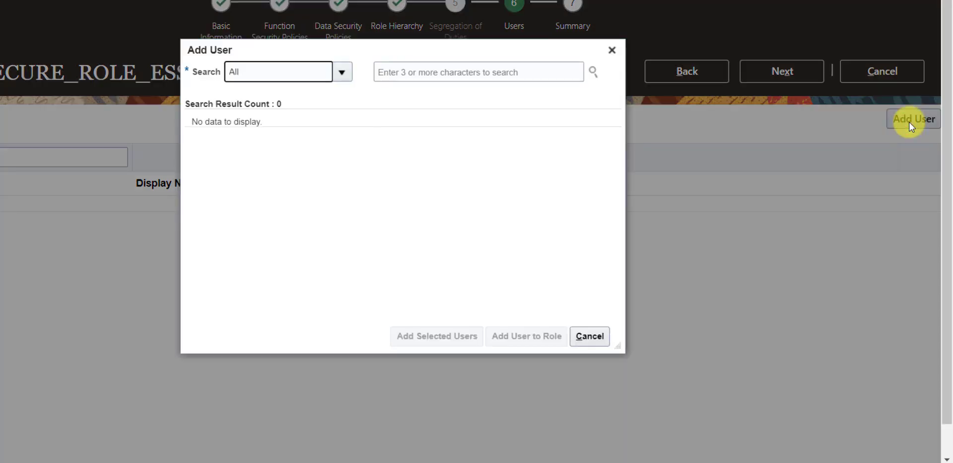
left_click(411, 75)
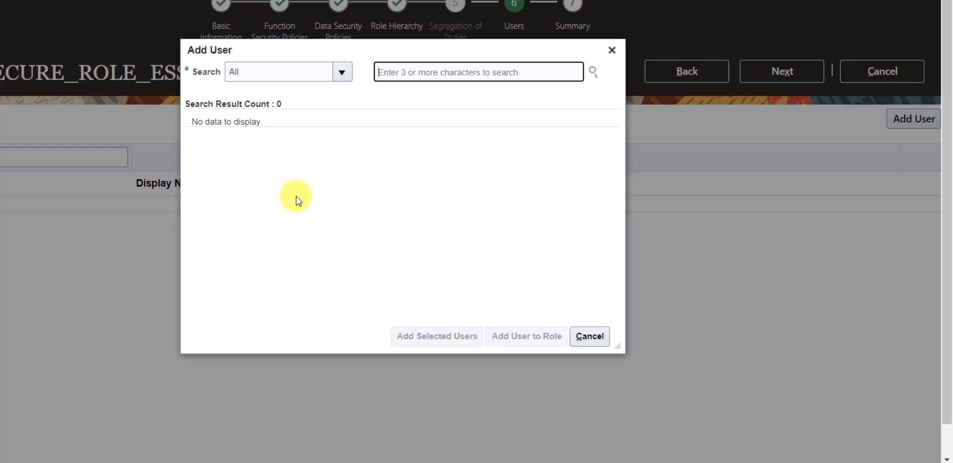
key("alt+Tab")
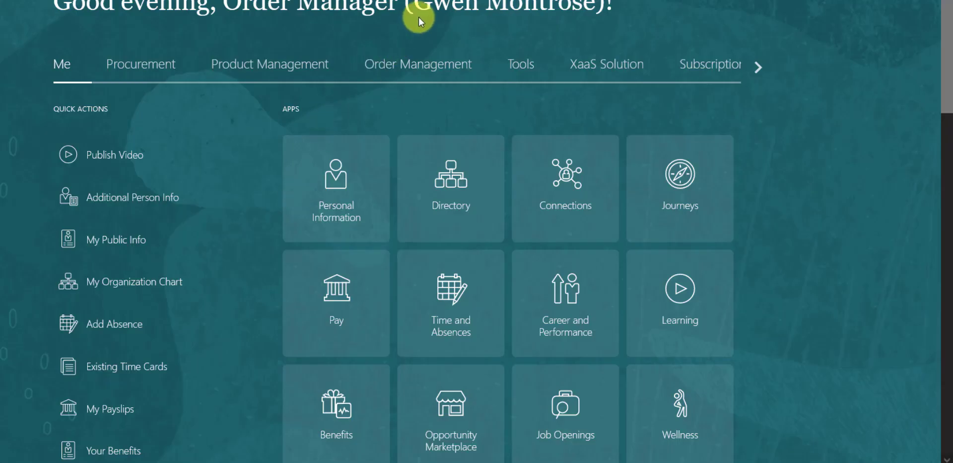
scroll(422, 55, "up", 2)
left_click_drag(416, 78, 590, 81)
key("ctrl+c")
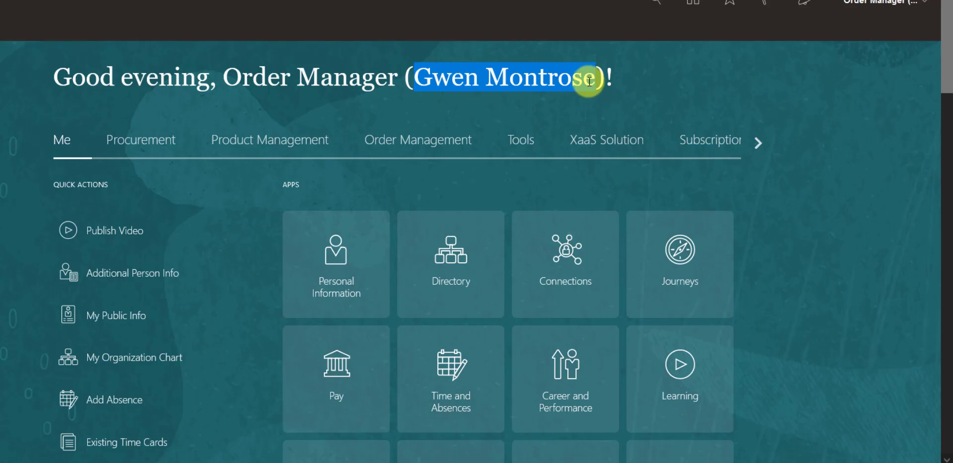
key("alt+Tab")
key("ctrl+v")
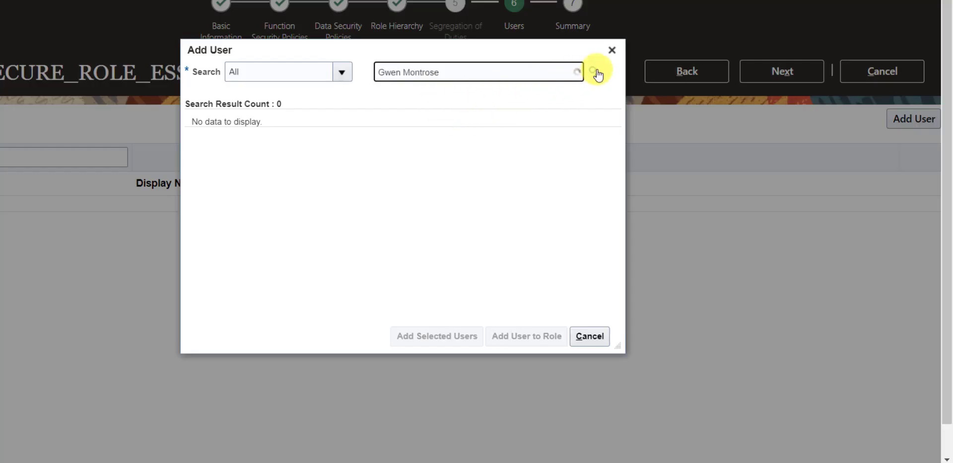
left_click(596, 72)
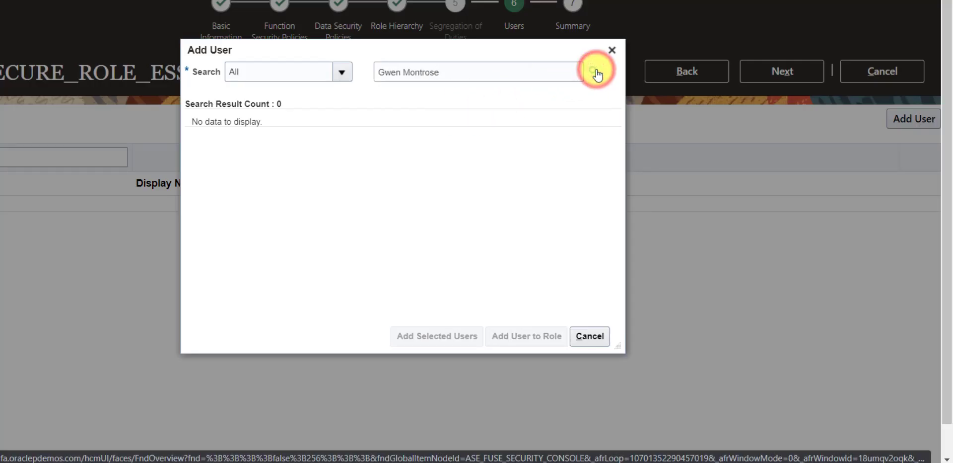
Shorten the search text, pick the suggested Order Manager user, and add that user to the role.
key("BackSpace")
key("BackSpace")
key("BackSpace")
key("BackSpace")
key("BackSpace")
key("BackSpace")
key("BackSpace")
key("BackSpace")
key("BackSpace")
left_click(476, 134)
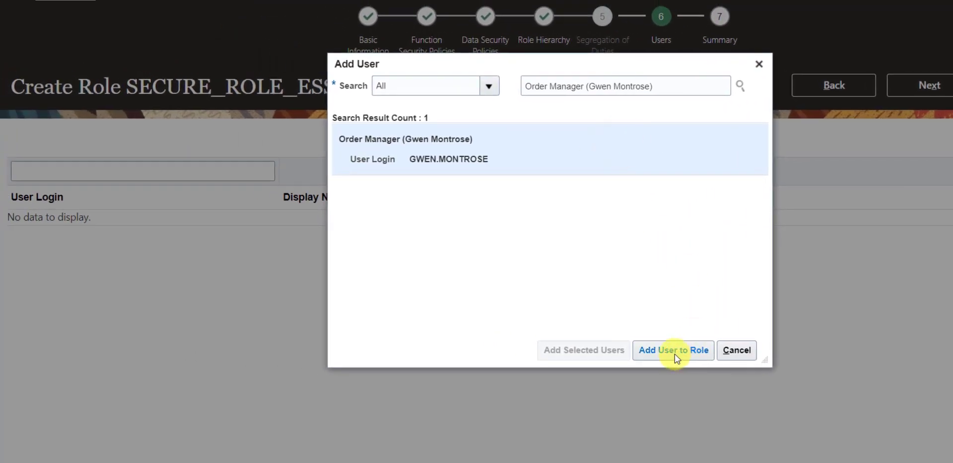
left_click(675, 350)
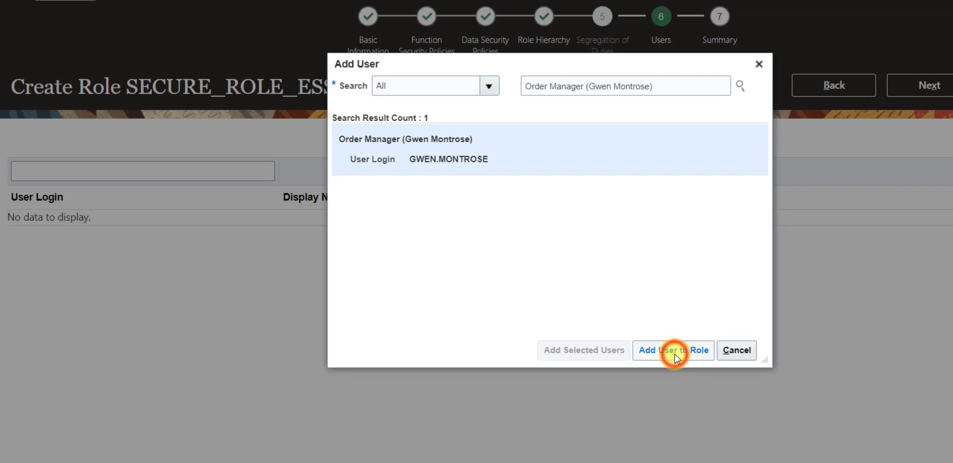
left_click(759, 64)
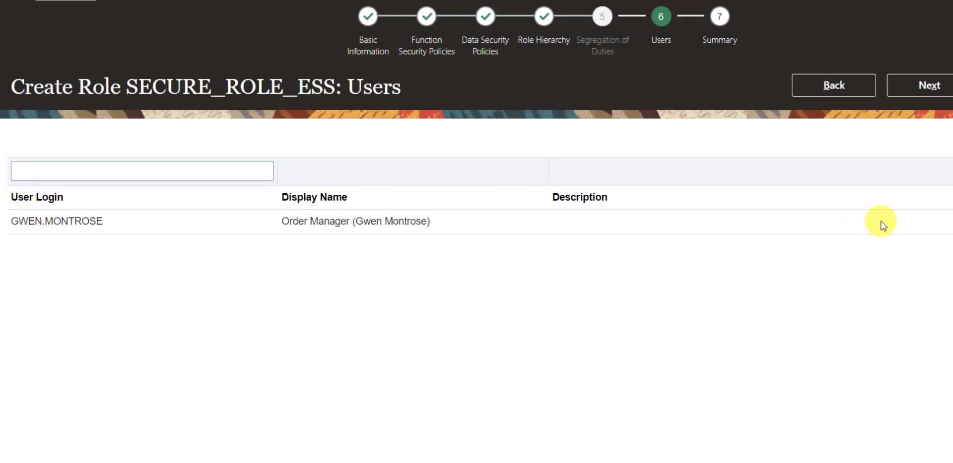
Proceed to the role's Summary, save SECURE_ROLE_ESS, and acknowledge the confirmation.
left_click(919, 80)
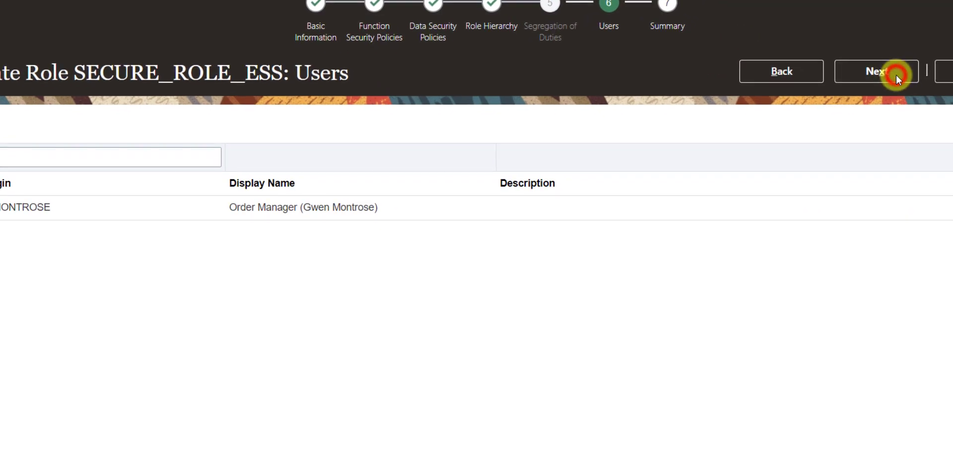
left_click(896, 74)
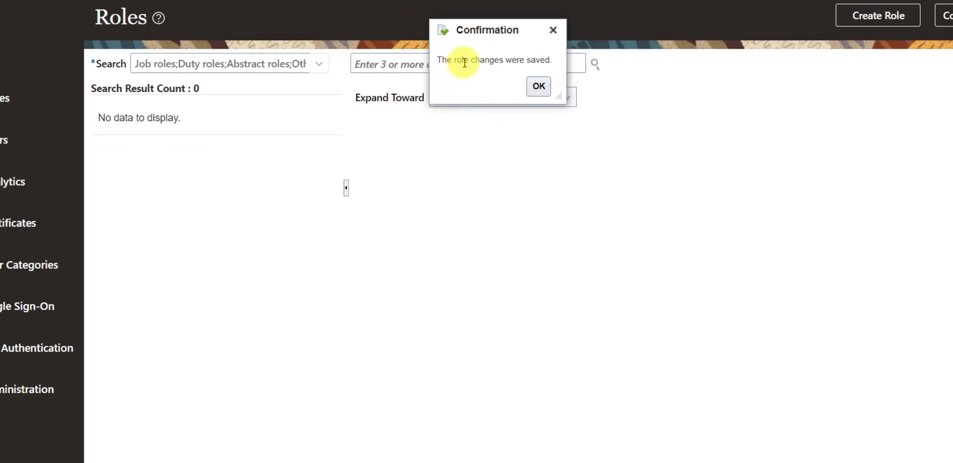
left_click(539, 86)
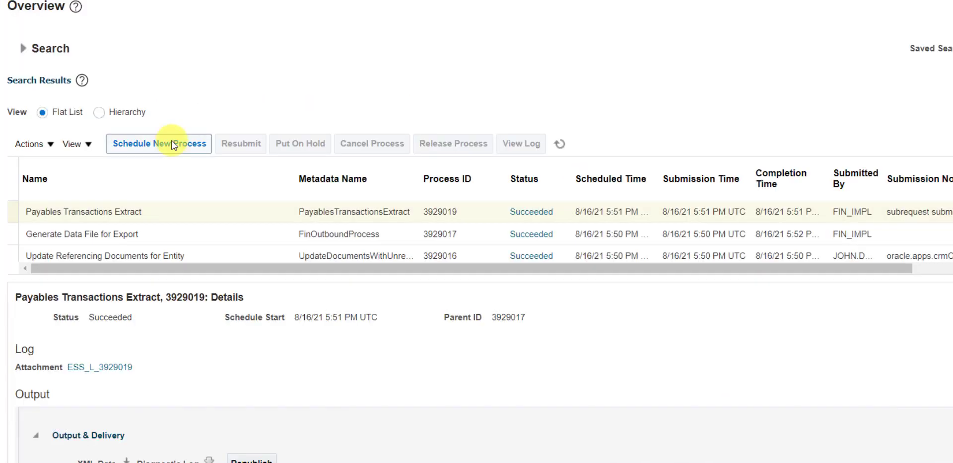
Schedule the Retrieve Latest LDAP Changes job as a new process and submit it to run as soon as possible.
left_click(173, 142)
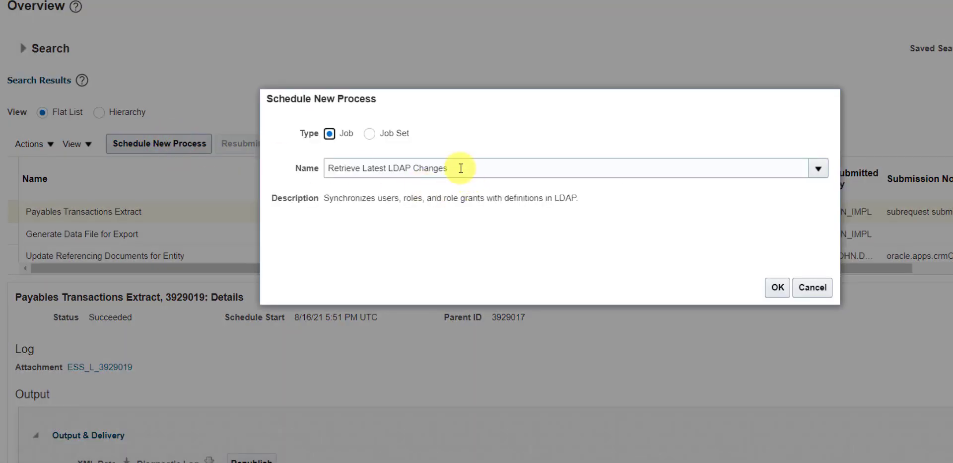
left_click(461, 169)
key("Tab")
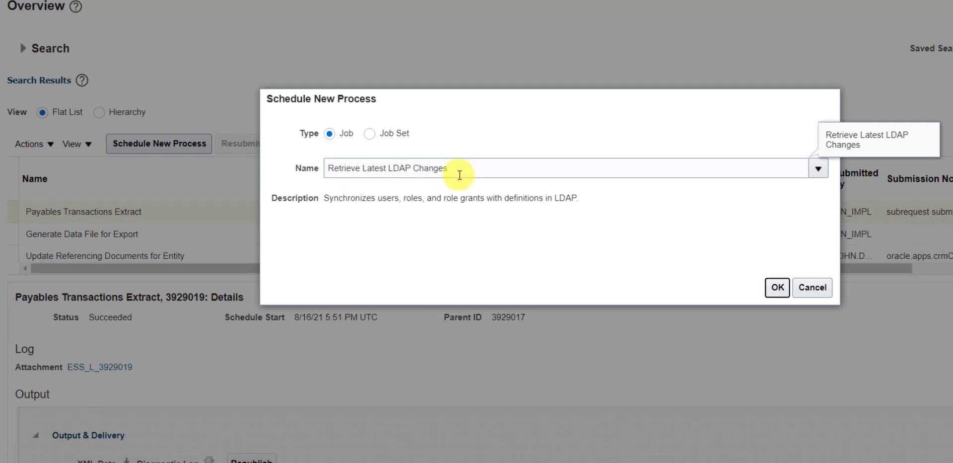
left_click(779, 289)
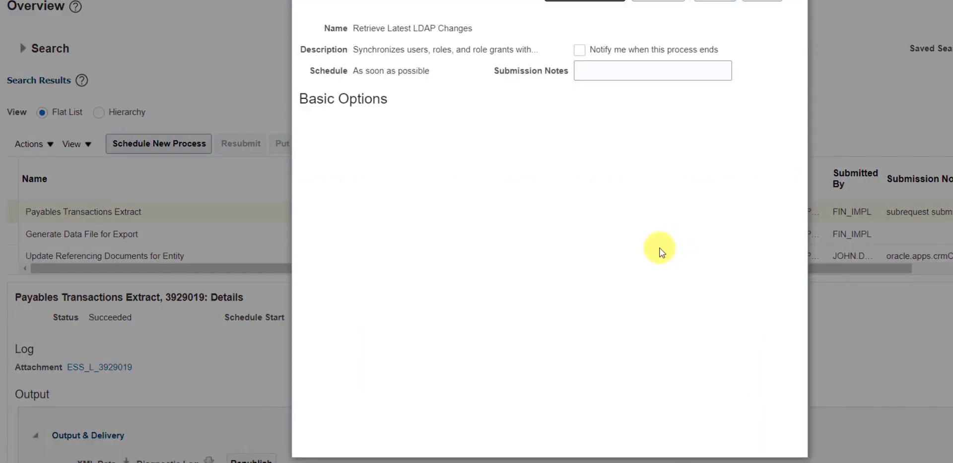
left_click(603, 23)
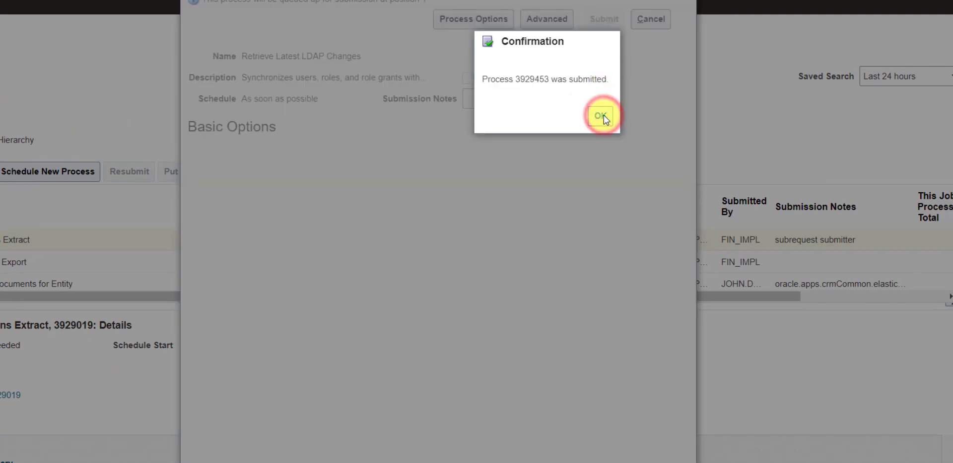
left_click(604, 115)
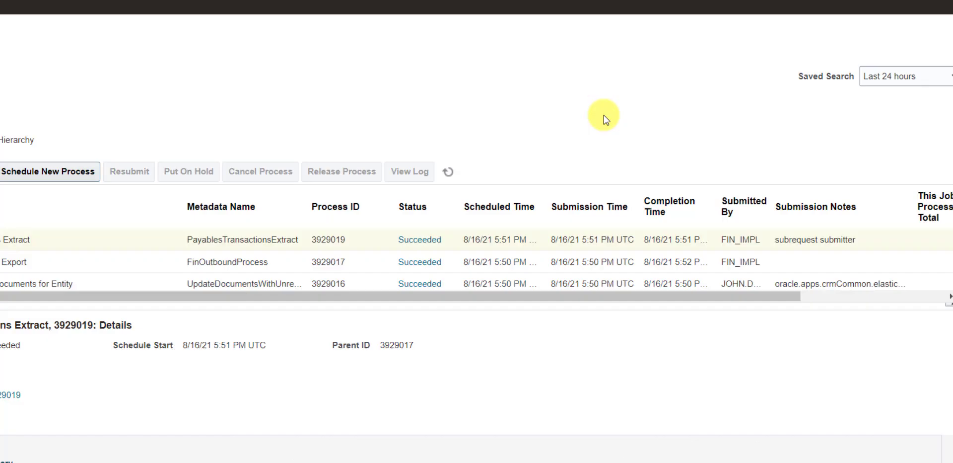
Refresh the scheduled processes list repeatedly to monitor the status of the Retrieve Latest LDAP Changes job.
left_click(505, 164)
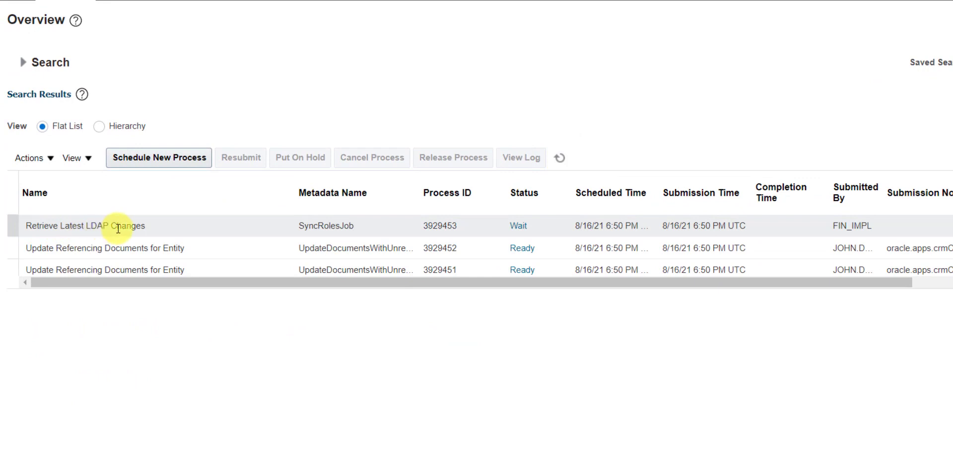
left_click(561, 157)
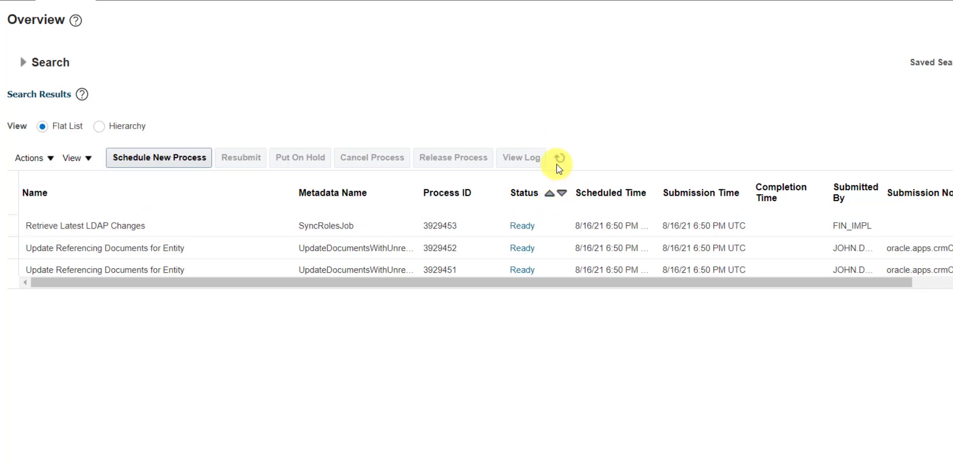
left_click(559, 158)
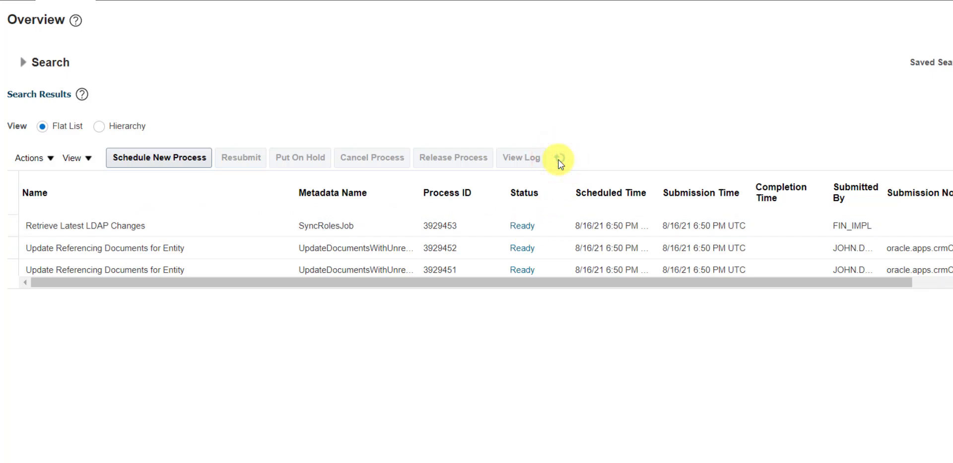
left_click(558, 159)
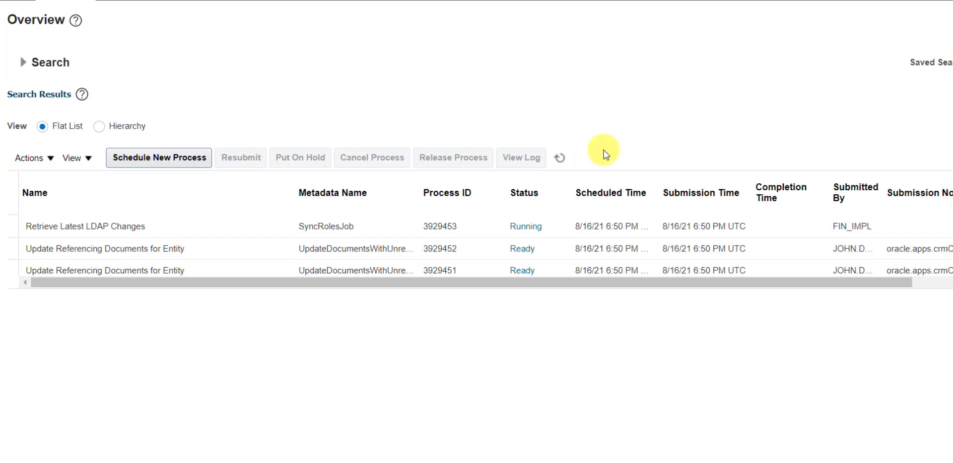
left_click(560, 159)
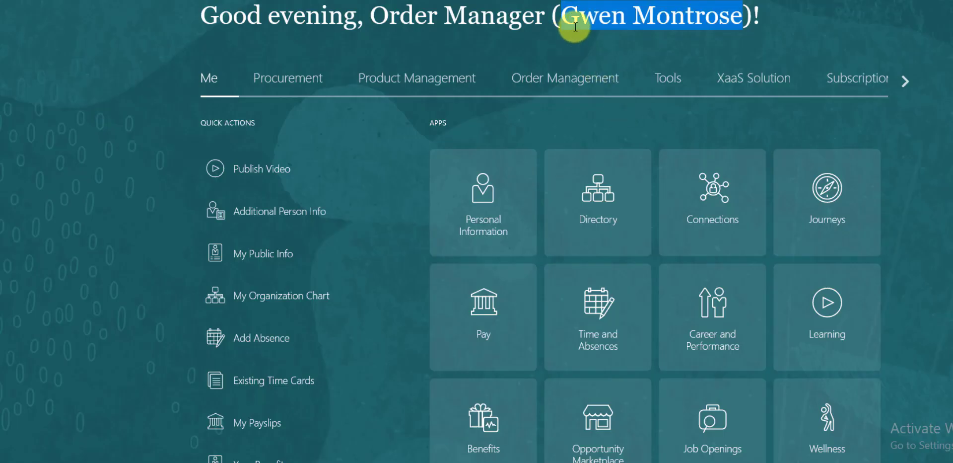
Switch to the Order Manager user's Oracle Fusion session and open Scheduled Processes there.
left_click(581, 60)
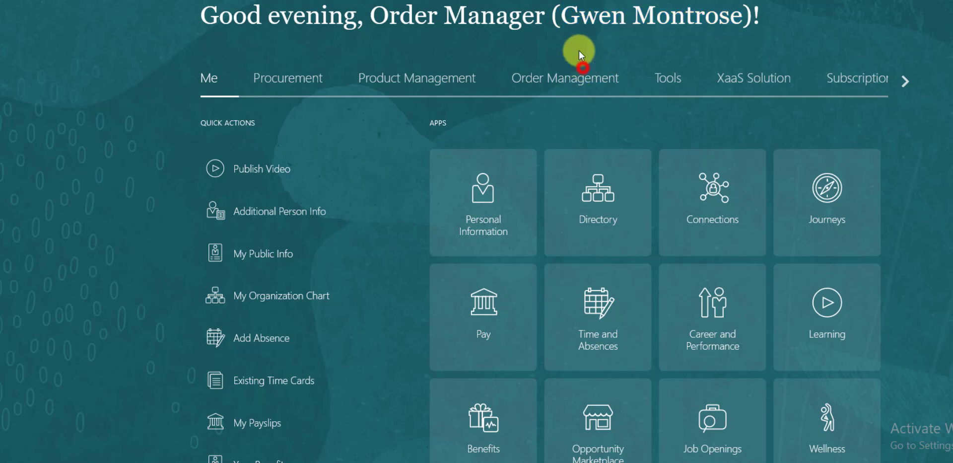
left_click_drag(565, 19, 743, 29)
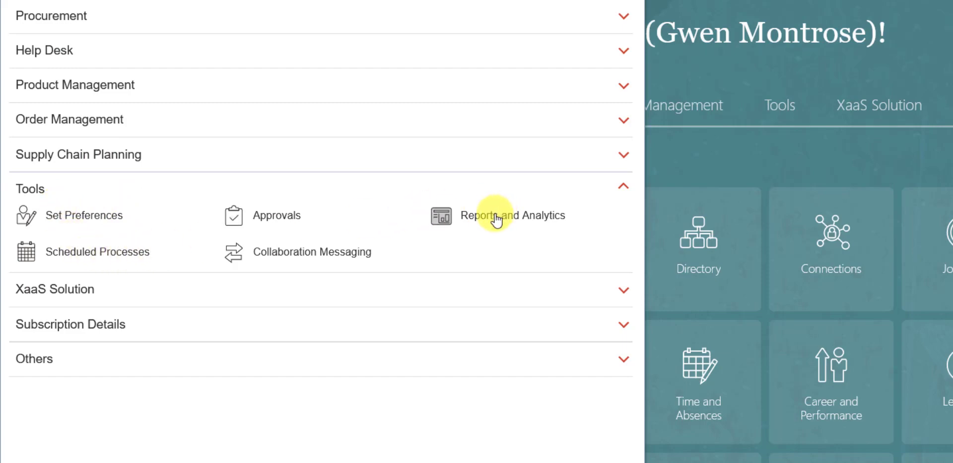
left_click(123, 254)
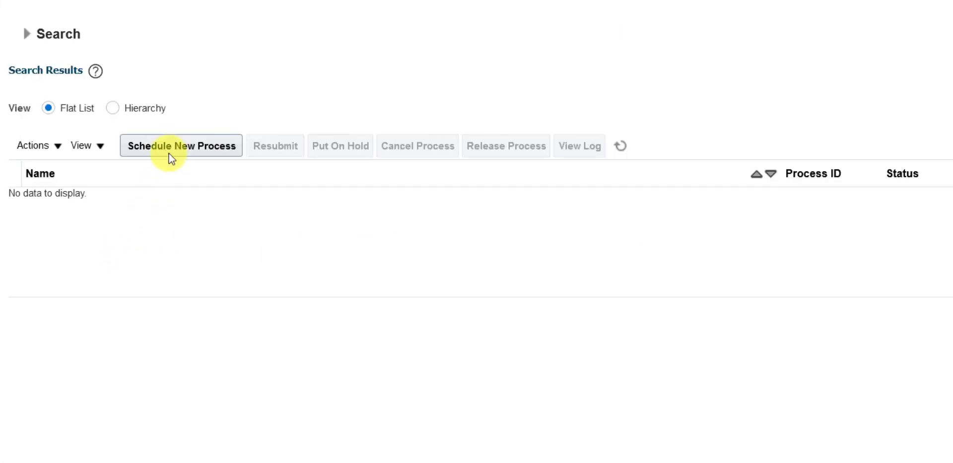
Start a new scheduled process of type Job for SECURE_ESS_JOB, copying the job name from the notes file, and confirm the selection.
left_click(170, 148)
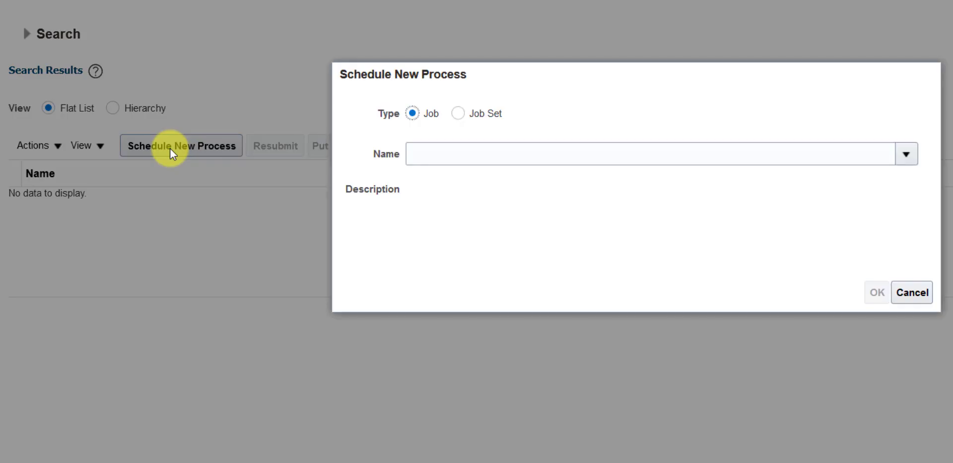
left_click(452, 155)
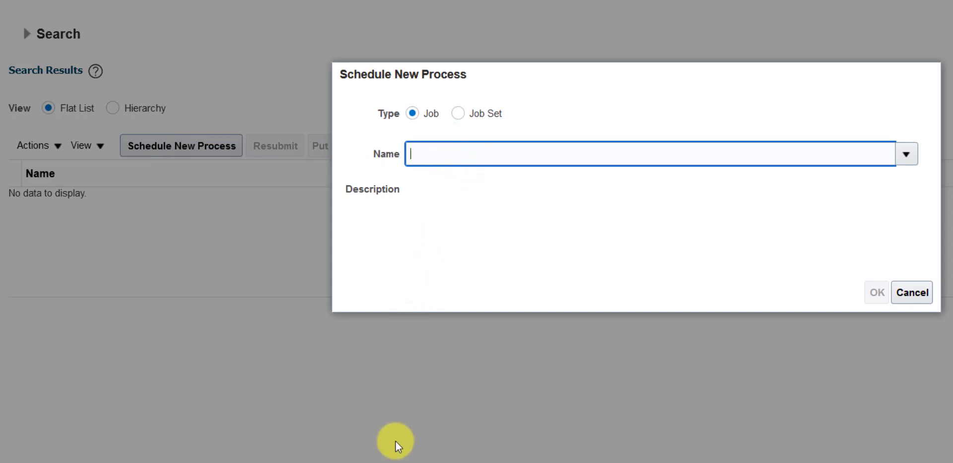
key("alt+Tab")
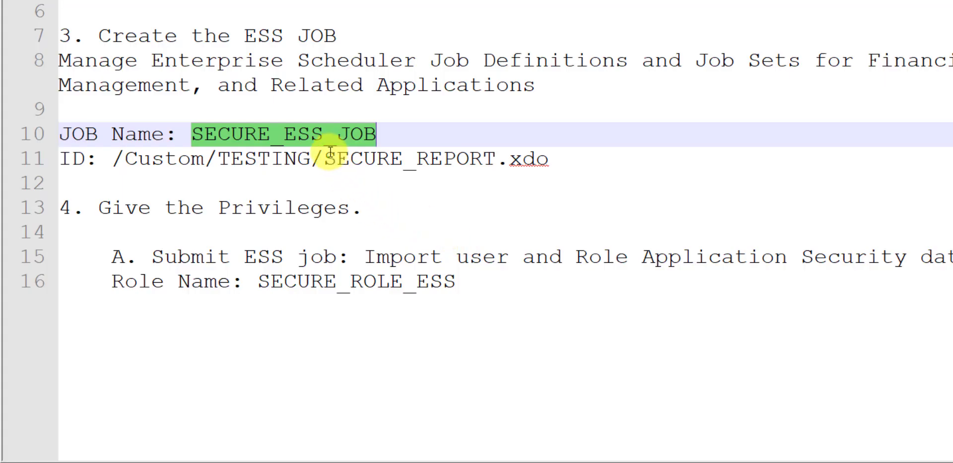
double_click(319, 133)
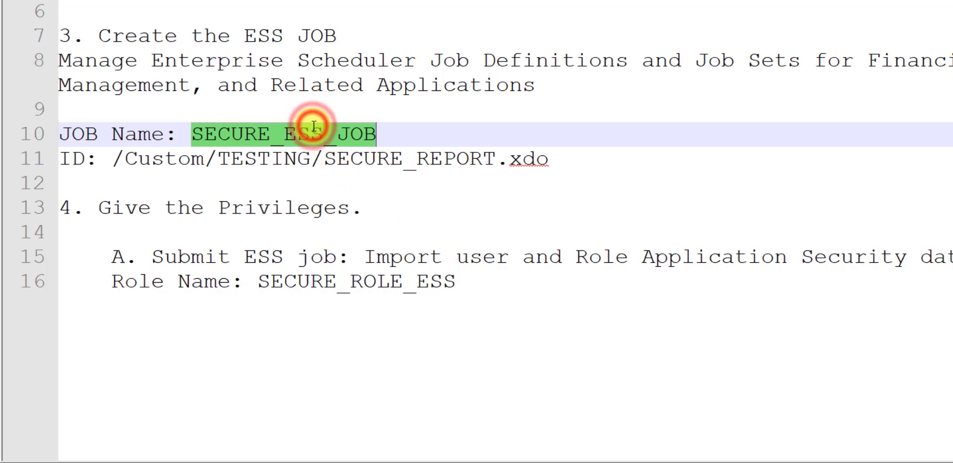
key("ctrl+c")
key("alt+Tab")
key("ctrl+v")
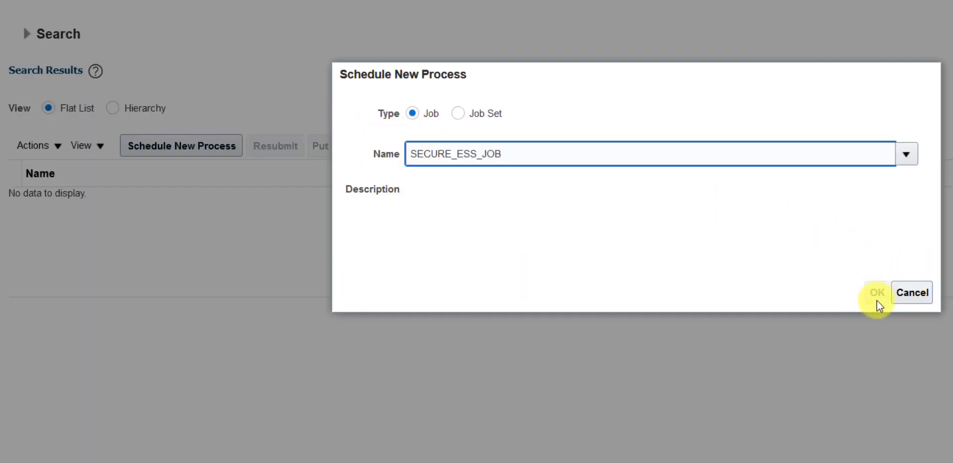
left_click(715, 267)
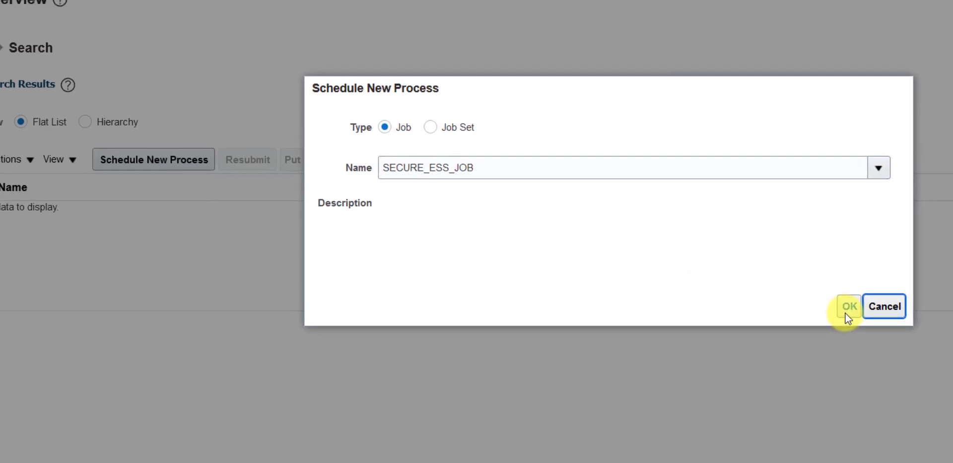
left_click(737, 364)
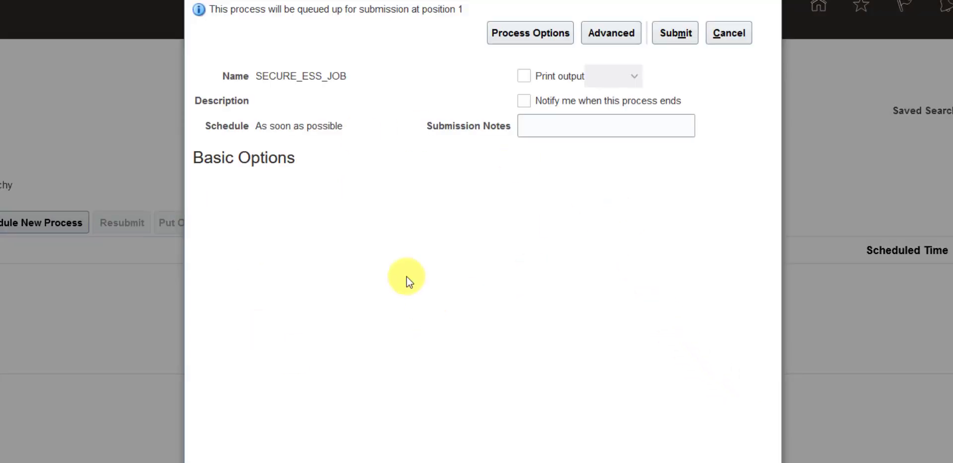
Submit SECURE_ESS_JOB to run as soon as possible, acknowledge the confirmation, and refresh the scheduled processes list.
left_click(675, 32)
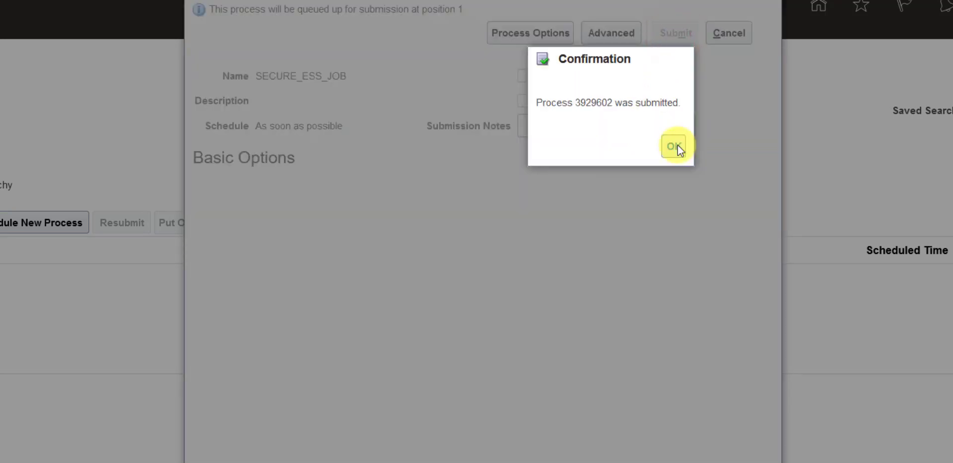
left_click(678, 145)
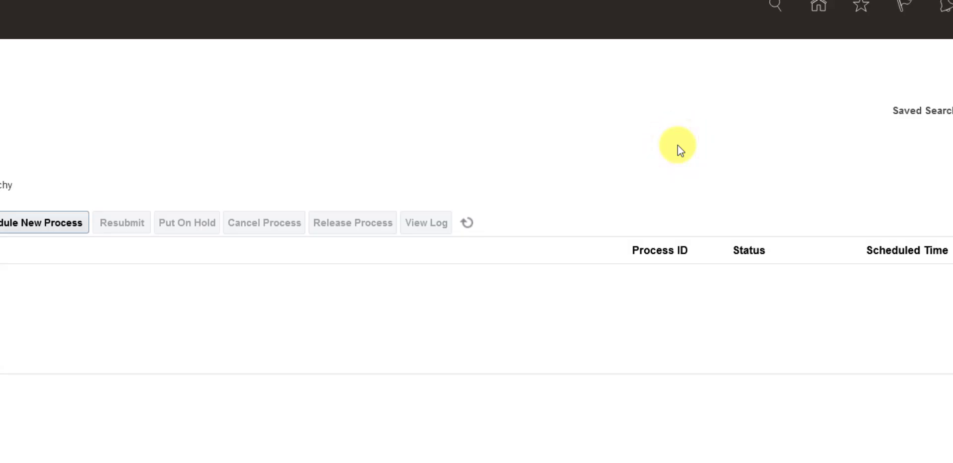
left_click(467, 222)
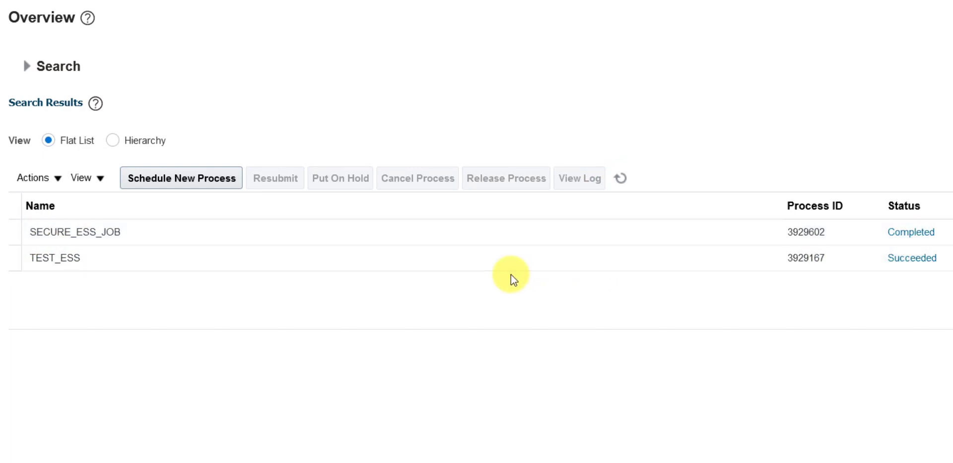
Save the Default Document output of the SECURE_ESS_JOB run as a ZIP file, then open SECURE_REPORT.html from the downloaded archive.
left_click(122, 235)
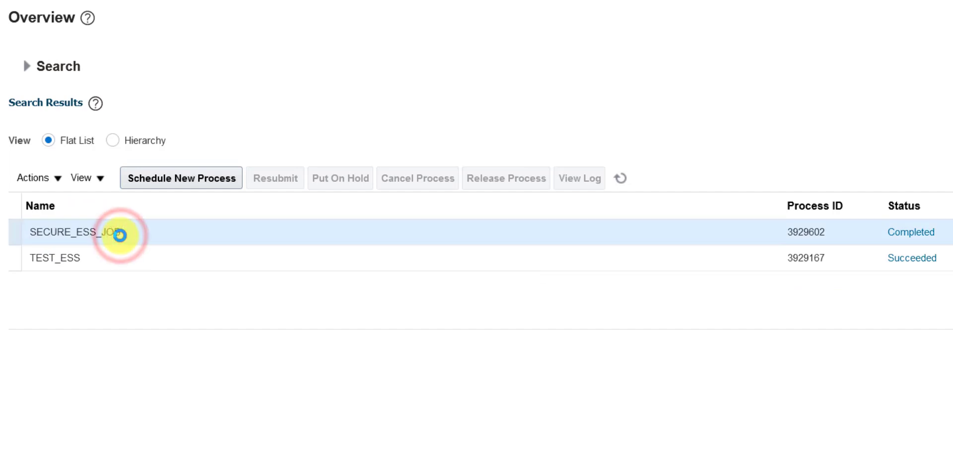
scroll(273, 360, "down", 3)
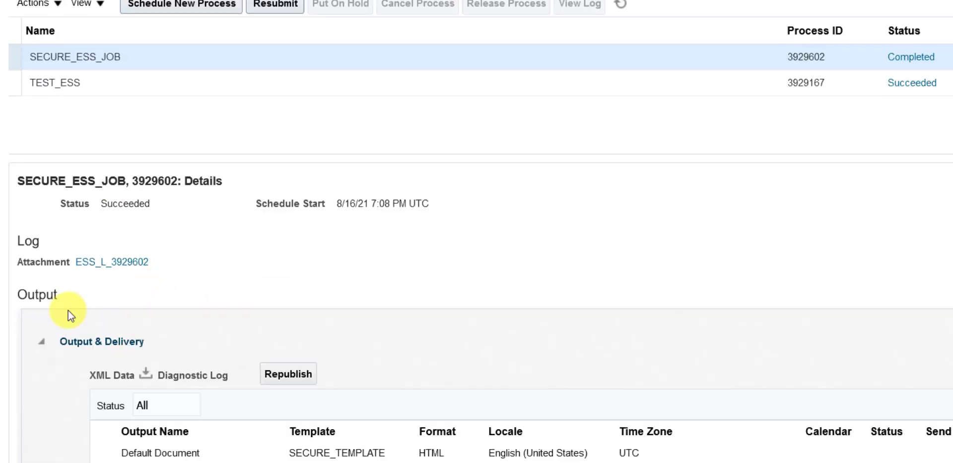
scroll(198, 259, "down", 1)
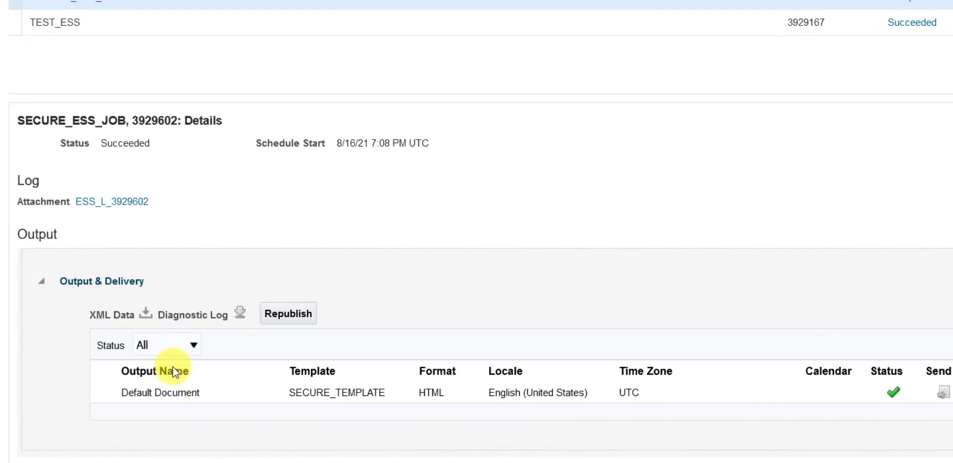
left_click(169, 393)
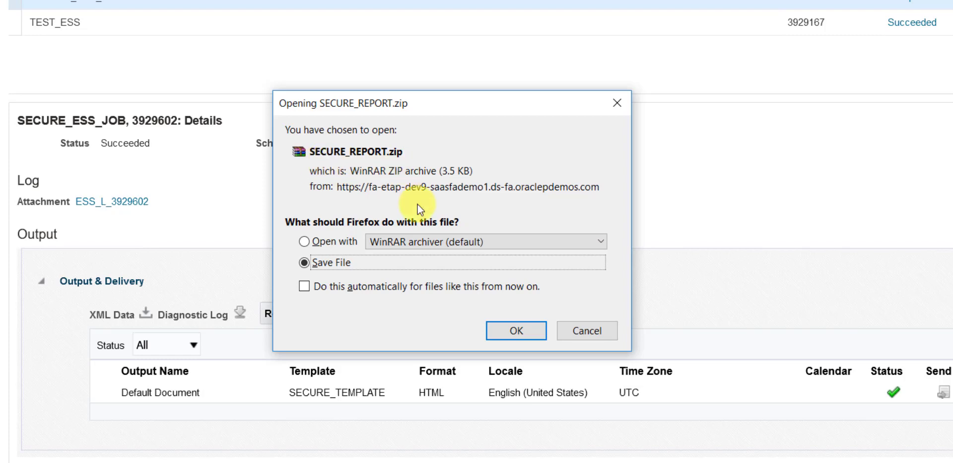
left_click(512, 330)
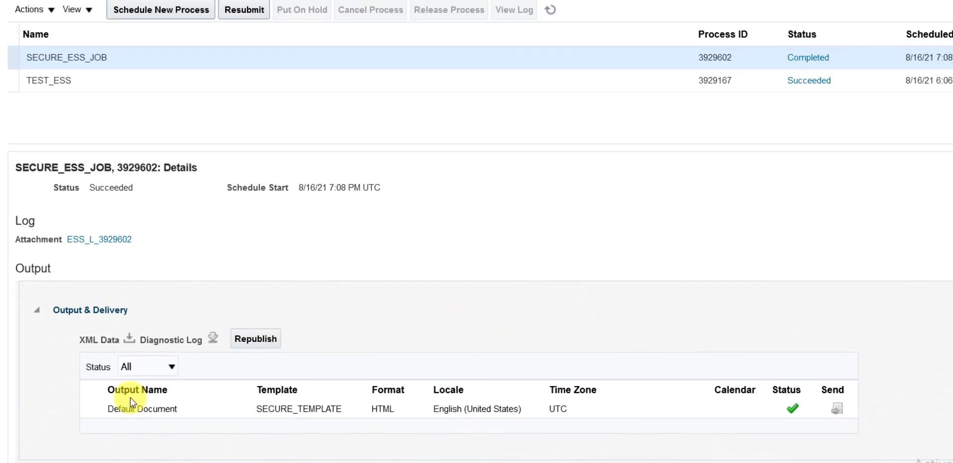
left_click(805, 33)
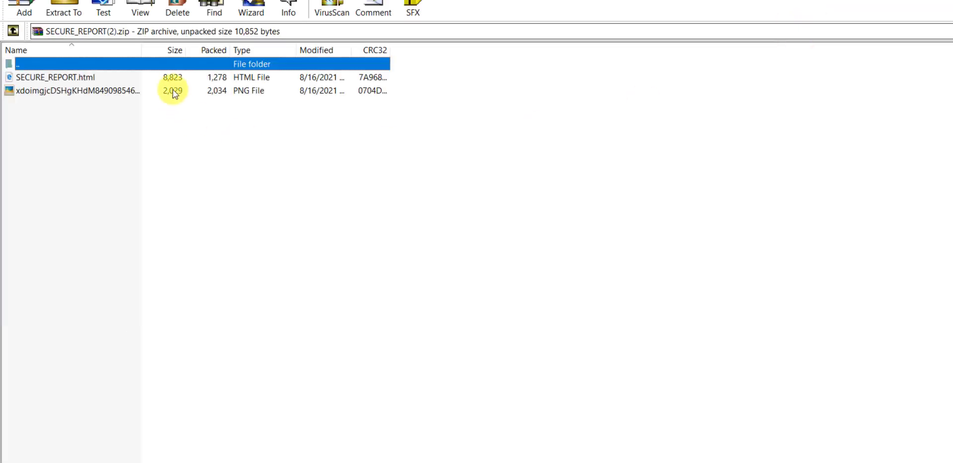
double_click(73, 78)
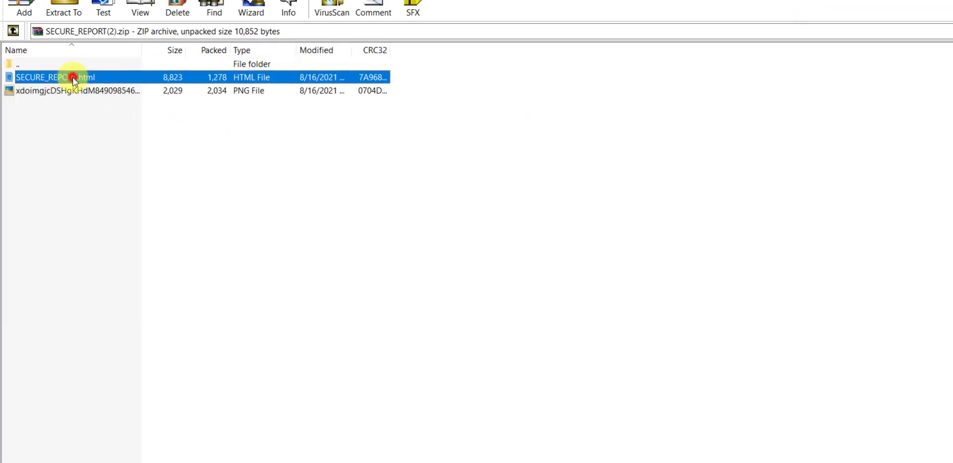